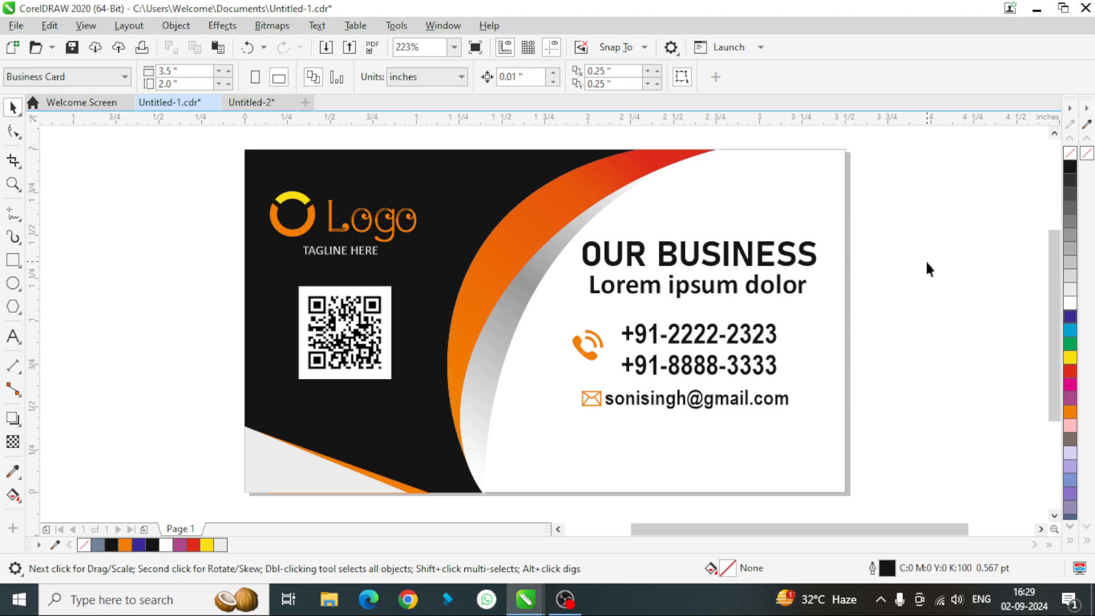
Step: Create a new landscape CMYK document with the Business Card page size, 3.5 × 2.0 inches at 500 dpi
{"action": "key", "text": "ctrl+n"}
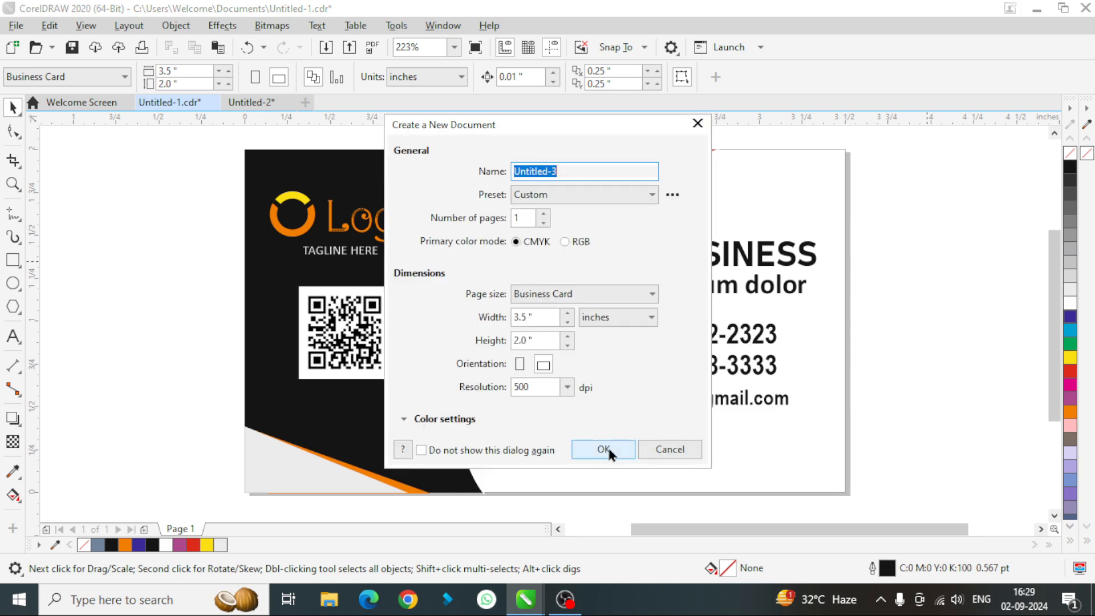
{"action": "left_click", "coordinate": [604, 450]}
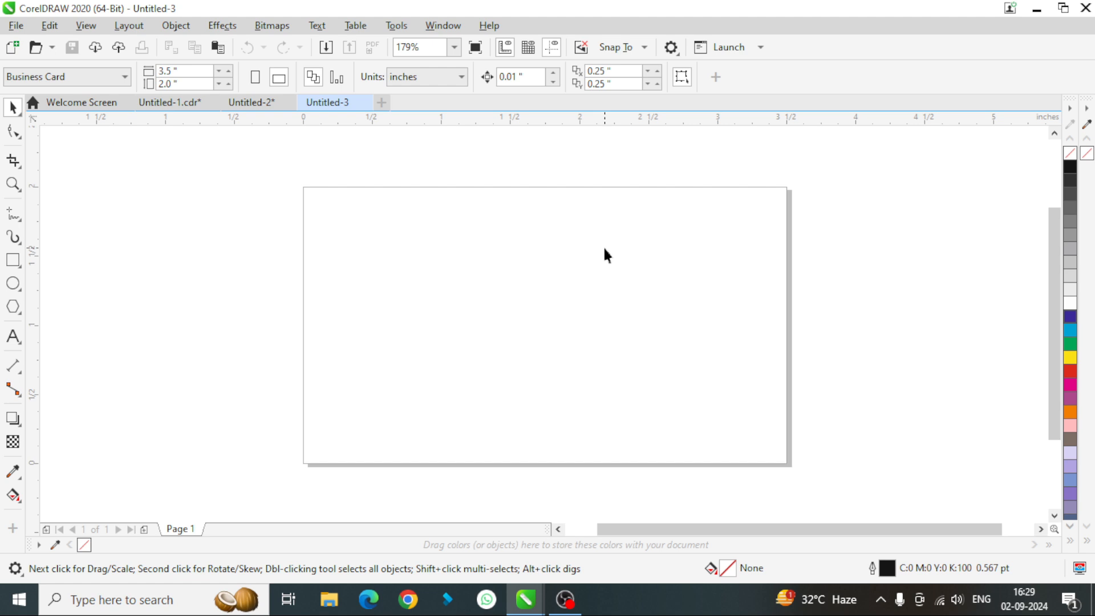
{"action": "left_click", "coordinate": [124, 82]}
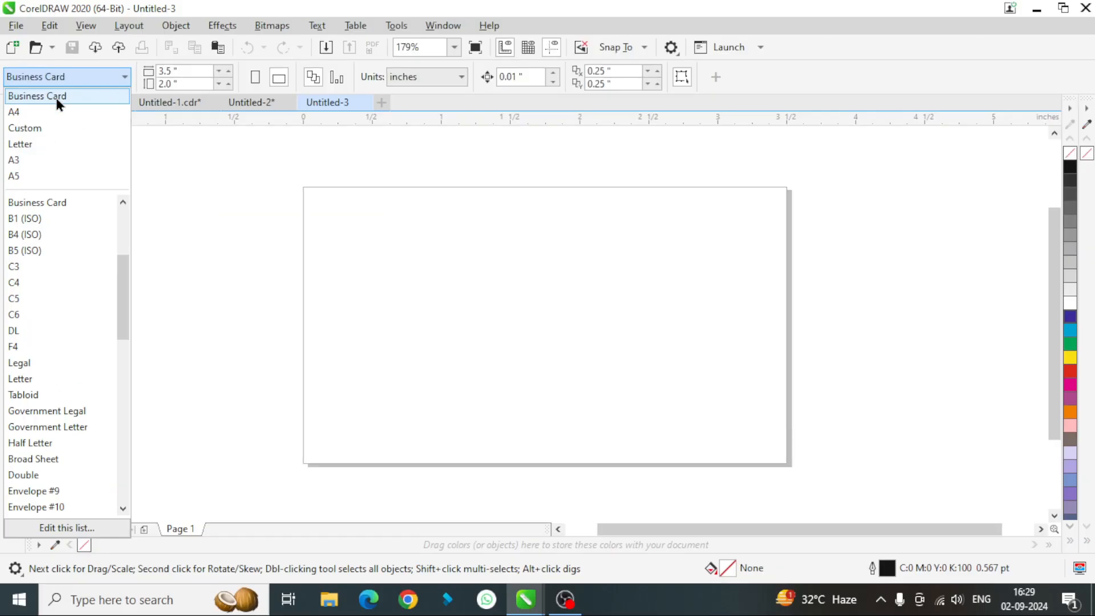
{"action": "left_click", "coordinate": [59, 98]}
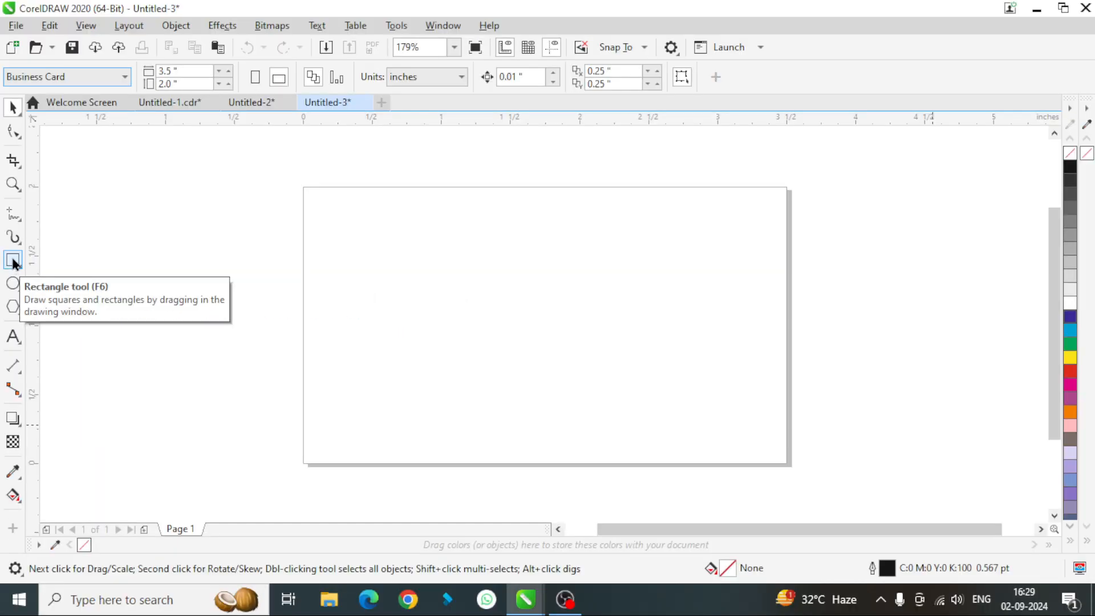
Step: Add a rectangle that exactly covers the 3.5 × 2.0 inch page
{"action": "double_click", "coordinate": [25, 261]}
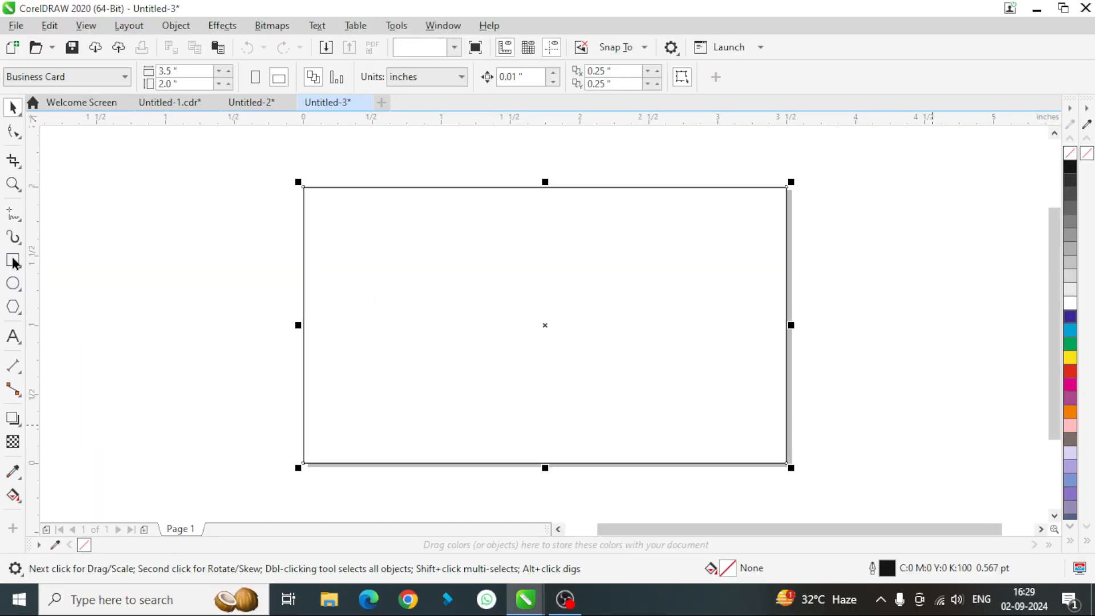
{"action": "left_click", "coordinate": [13, 107]}
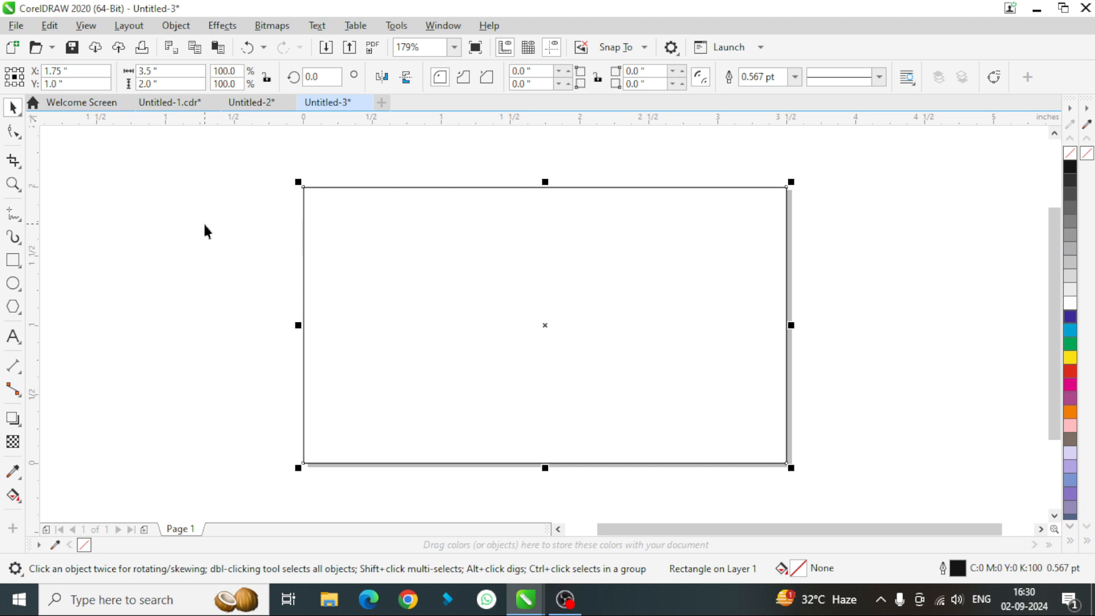
Step: Draw a slanted straight line from the card's bottom edge up to its top edge, spanning about 0.77 × 2.0 inches
{"action": "key", "text": "F5"}
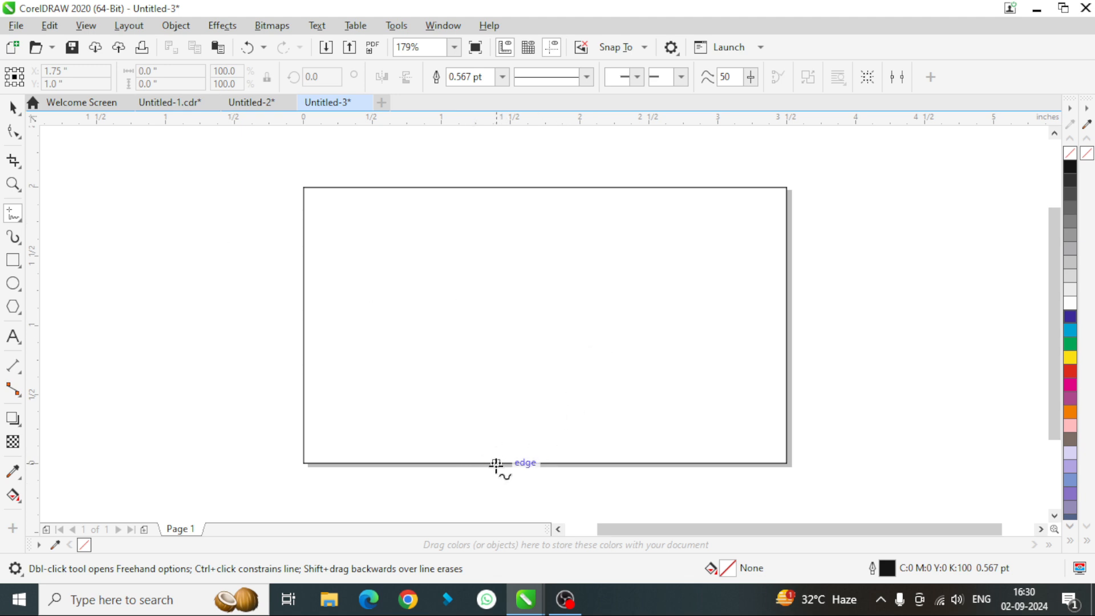
{"action": "left_click", "coordinate": [497, 464]}
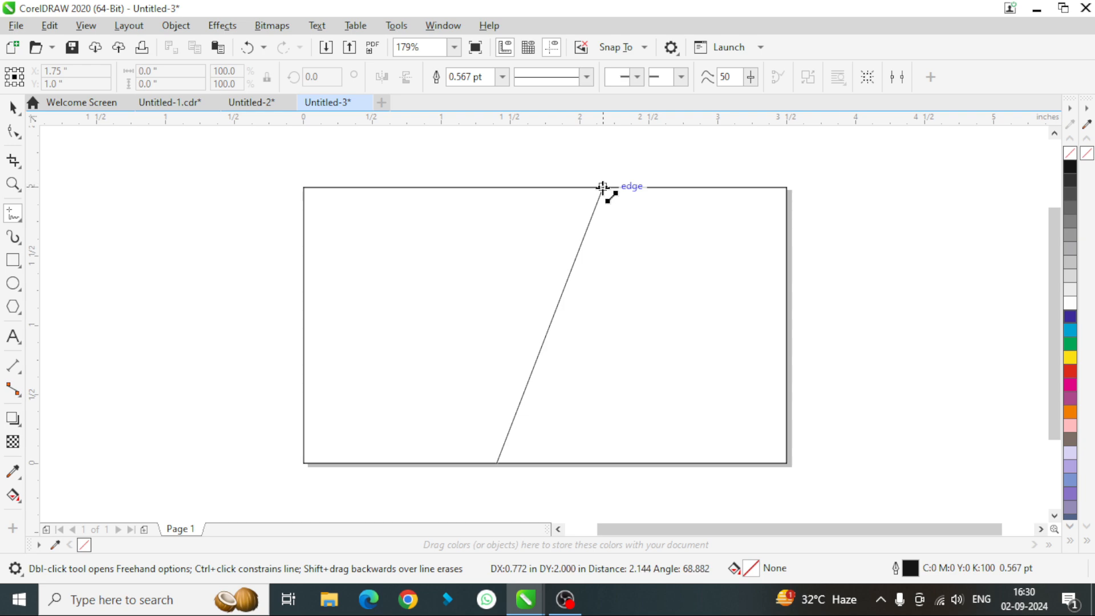
{"action": "left_click", "coordinate": [603, 186]}
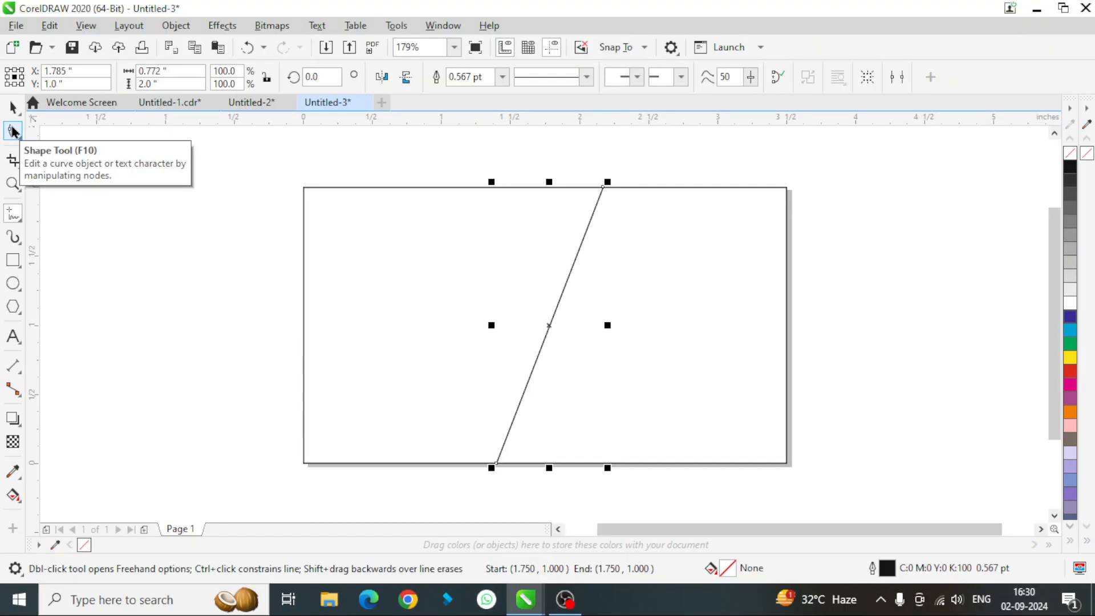
Step: Convert the slanted line segment to a curve with the Shape tool
{"action": "left_click", "coordinate": [14, 131]}
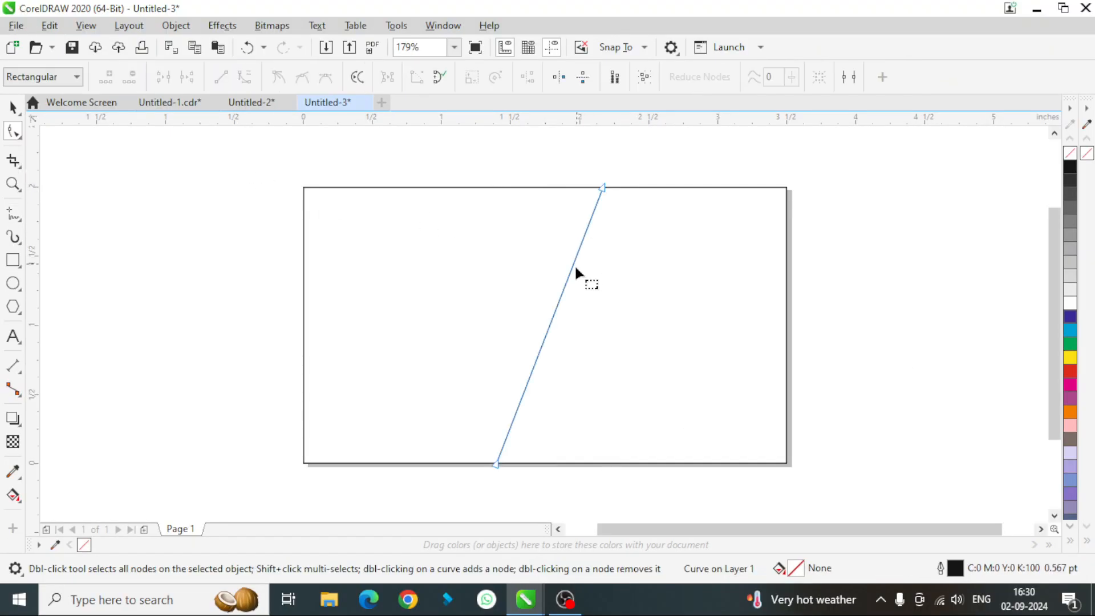
{"action": "scroll", "coordinate": [556, 308], "scroll_direction": "up", "scroll_amount": 1}
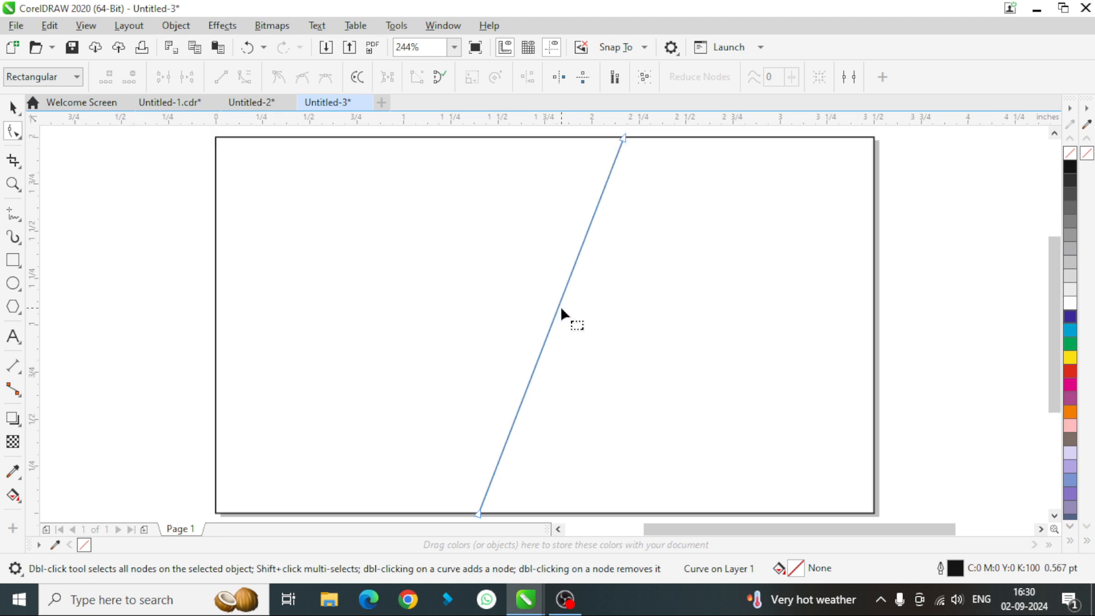
{"action": "left_click", "coordinate": [558, 309]}
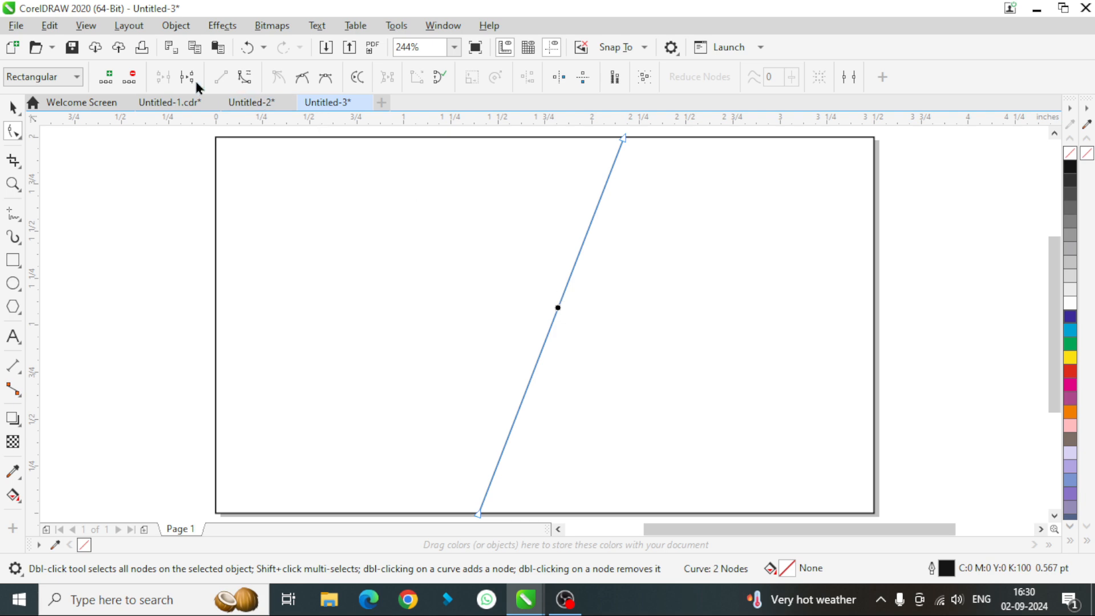
{"action": "left_click", "coordinate": [304, 78]}
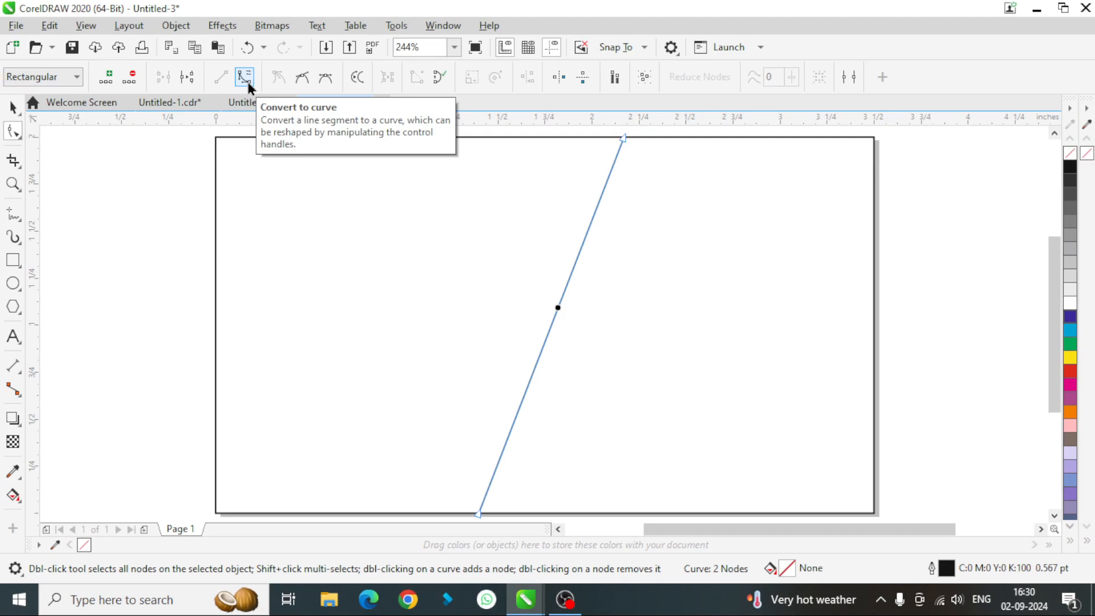
{"action": "left_click", "coordinate": [249, 83]}
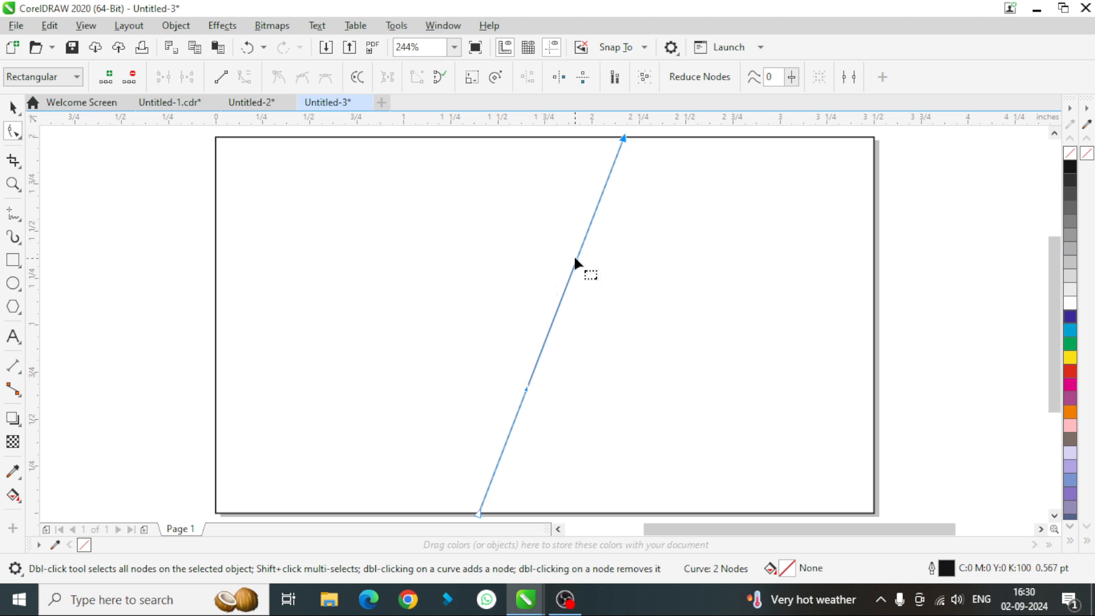
Step: Bend the curve into a left-bulging arc about 1.47 × 2.13 inches, with its upper end extending past the card's top edge
{"action": "left_click_drag", "start_coordinate": [574, 262], "coordinate": [423, 148]}
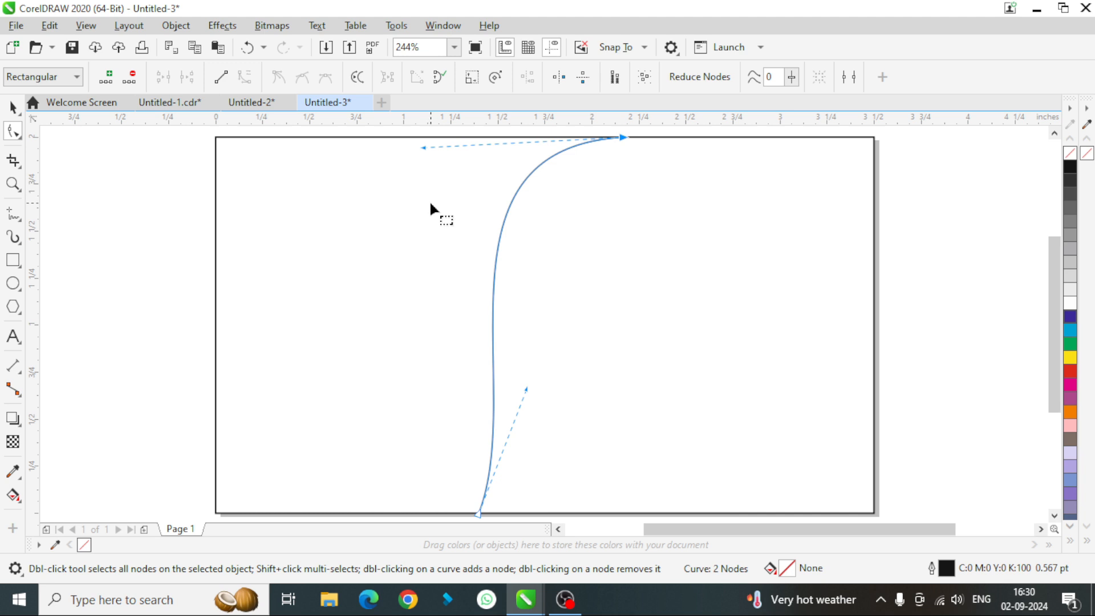
{"action": "scroll", "coordinate": [431, 210], "scroll_direction": "down", "scroll_amount": 1}
{"action": "left_click_drag", "start_coordinate": [538, 372], "coordinate": [489, 359]}
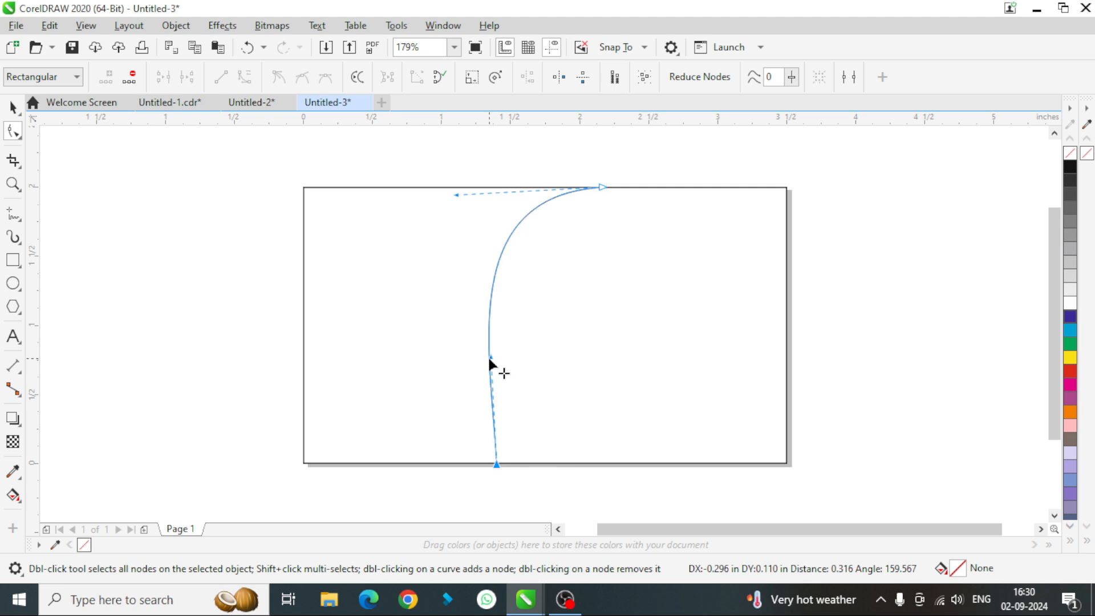
{"action": "left_click_drag", "start_coordinate": [456, 194], "coordinate": [408, 228]}
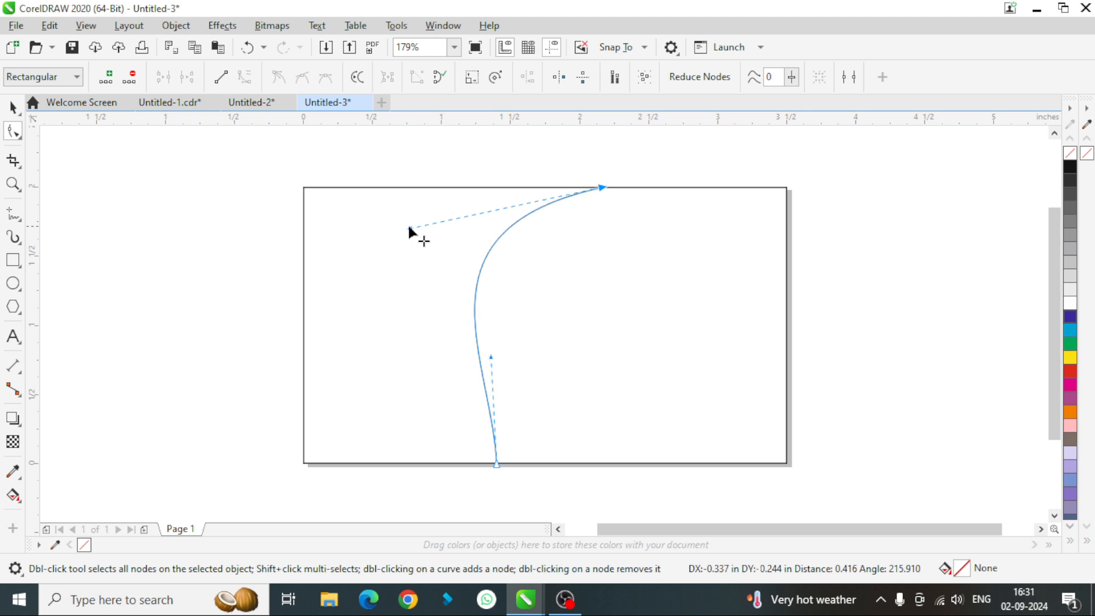
{"action": "left_click_drag", "start_coordinate": [602, 187], "coordinate": [619, 173]}
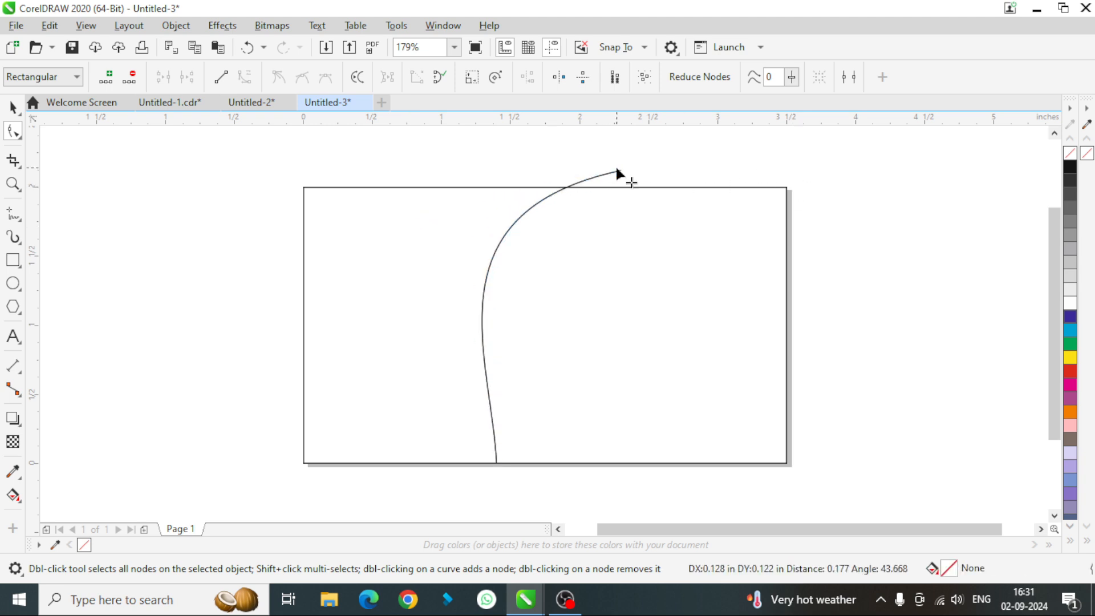
{"action": "left_click_drag", "start_coordinate": [429, 213], "coordinate": [437, 231]}
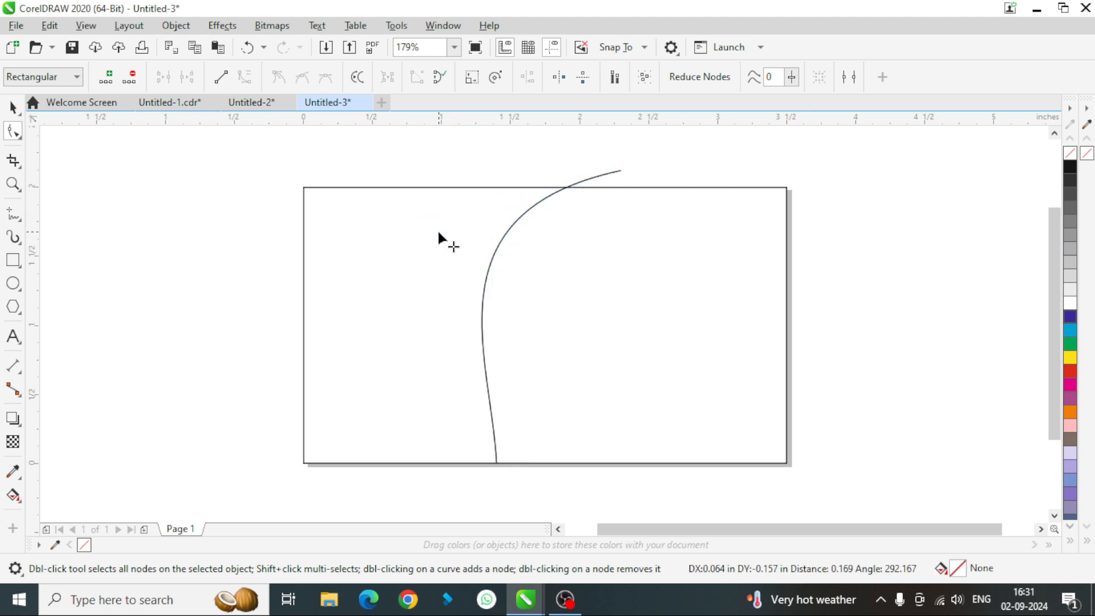
{"action": "left_click_drag", "start_coordinate": [489, 357], "coordinate": [435, 389]}
{"action": "left_click_drag", "start_coordinate": [620, 171], "coordinate": [669, 170]}
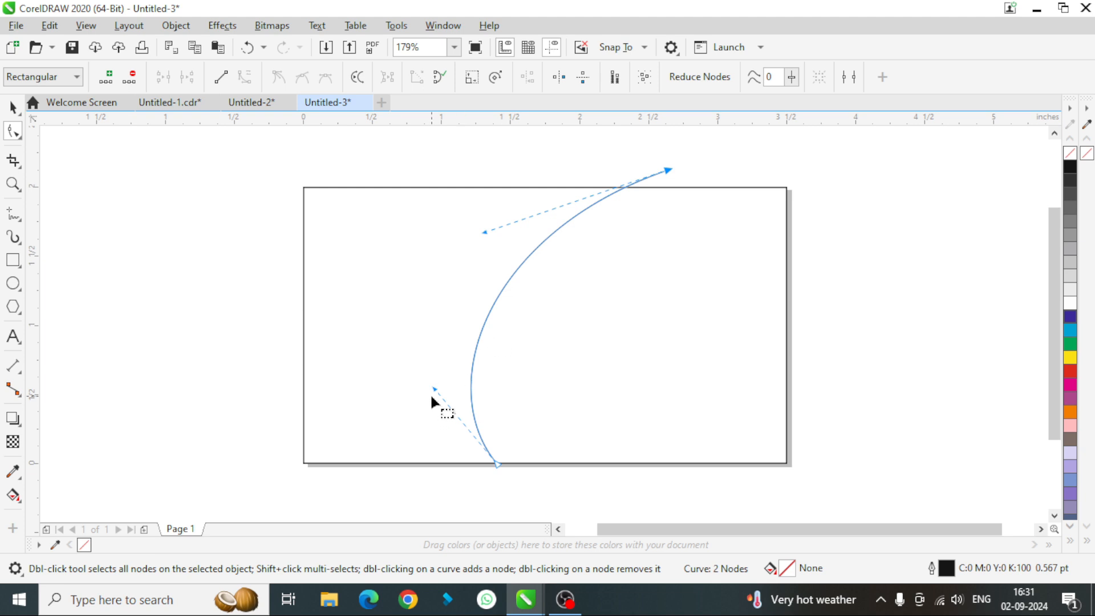
{"action": "left_click_drag", "start_coordinate": [434, 386], "coordinate": [421, 371]}
{"action": "mouse_move", "coordinate": [665, 168]}
{"action": "left_mouse_down"}
{"action": "mouse_move", "coordinate": [650, 162]}
{"action": "mouse_move", "coordinate": [667, 167]}
{"action": "left_mouse_up"}
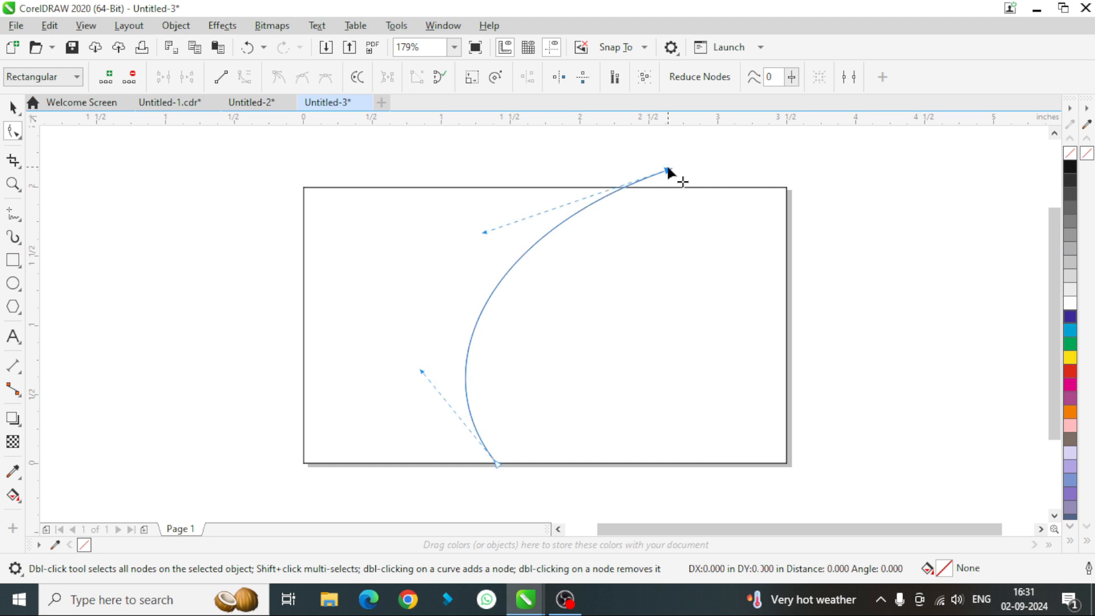
Step: Duplicate the arc and reshape the copy to about 1.64 × 2.0 inches, placing its upper end on the card's top edge farther right
{"action": "left_click", "coordinate": [12, 106]}
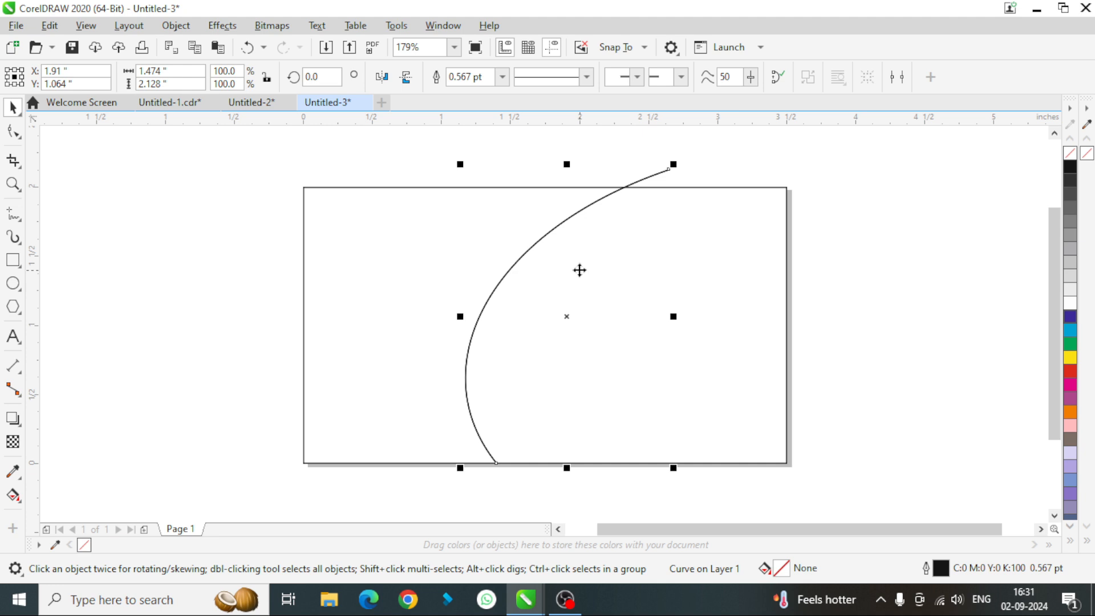
{"action": "left_click", "coordinate": [13, 132]}
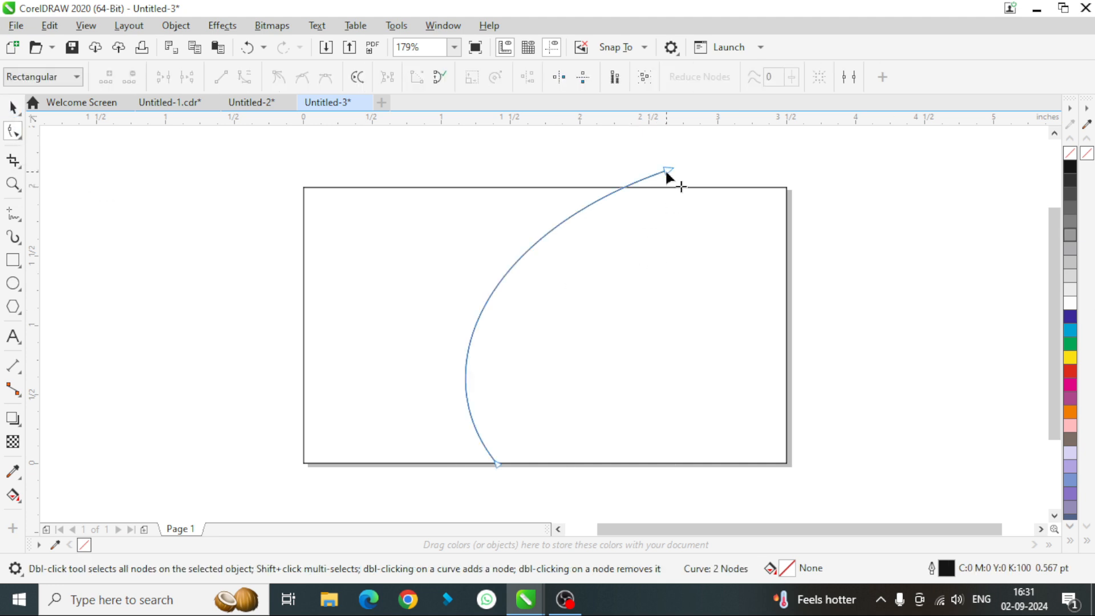
{"action": "left_click_drag", "start_coordinate": [666, 172], "coordinate": [690, 189]}
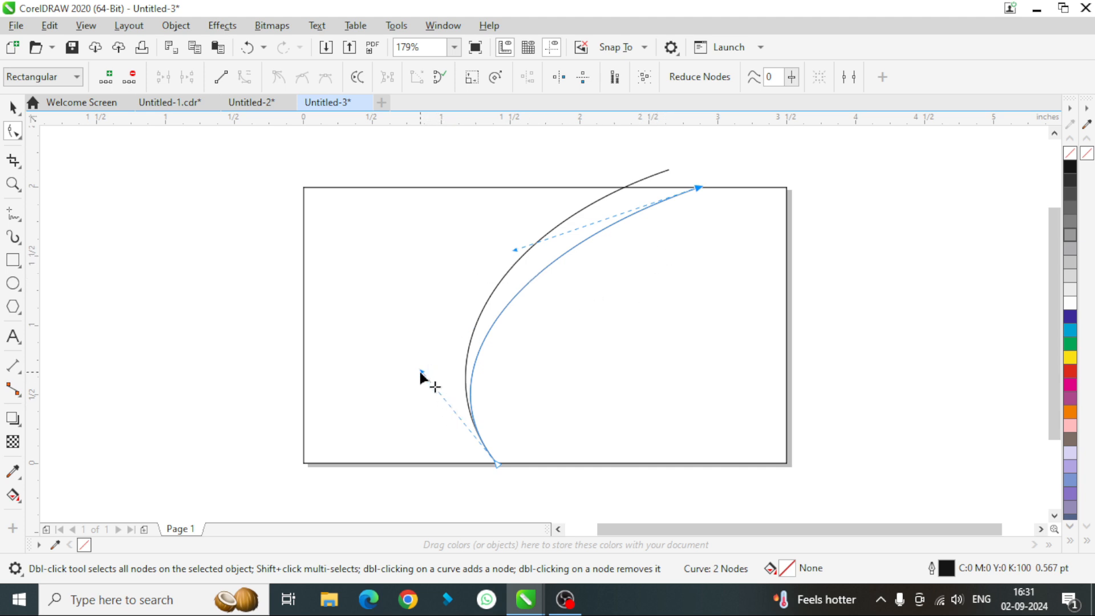
{"action": "left_click_drag", "start_coordinate": [423, 373], "coordinate": [429, 366]}
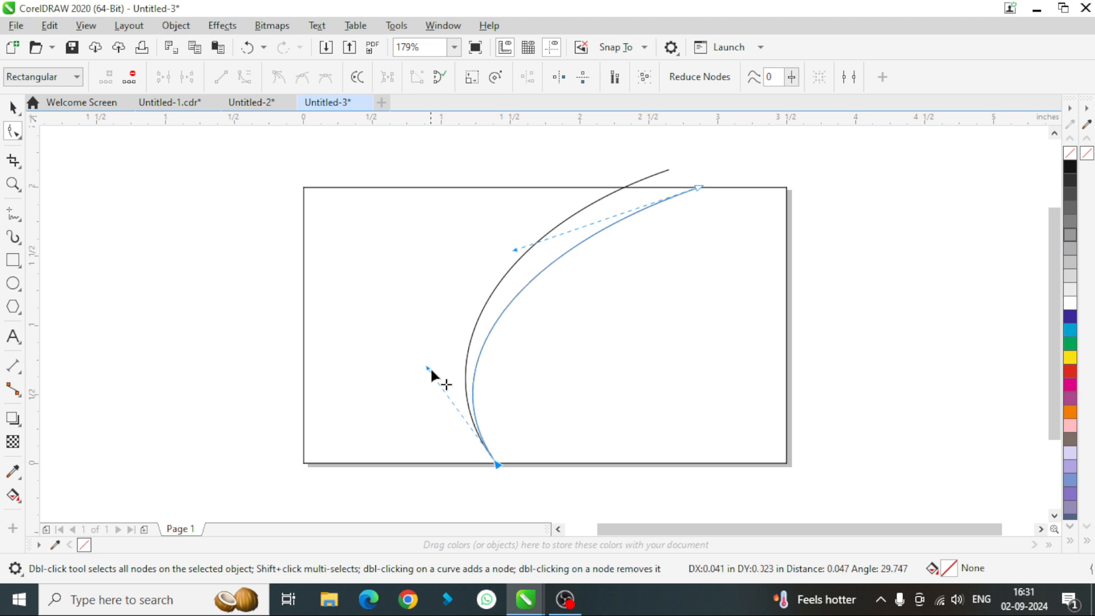
Step: Duplicate the second arc and adjust the copy's handles to form a flatter third arc about 1.50 × 2.0 inches, keeping its endpoints
{"action": "left_click", "coordinate": [12, 107]}
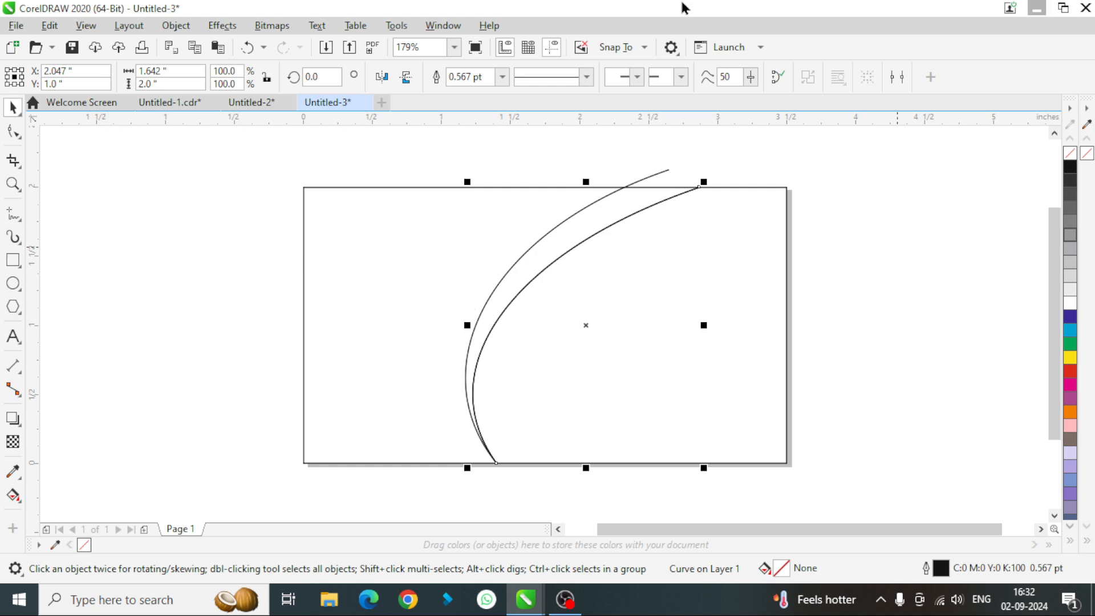
{"action": "left_click", "coordinate": [14, 131]}
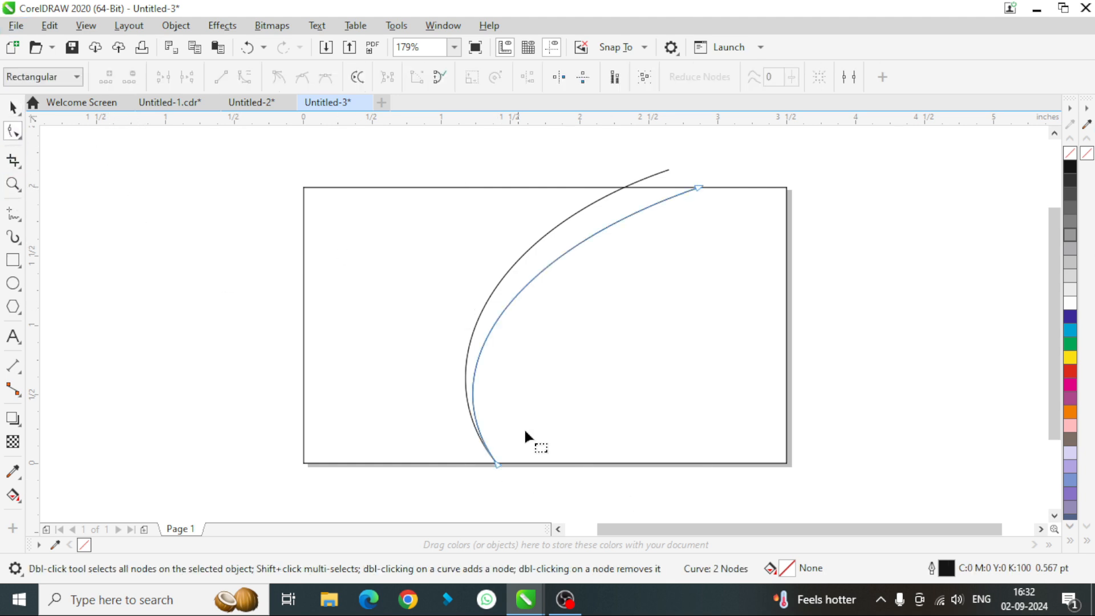
{"action": "left_click", "coordinate": [698, 188]}
{"action": "left_click_drag", "start_coordinate": [430, 369], "coordinate": [470, 364]}
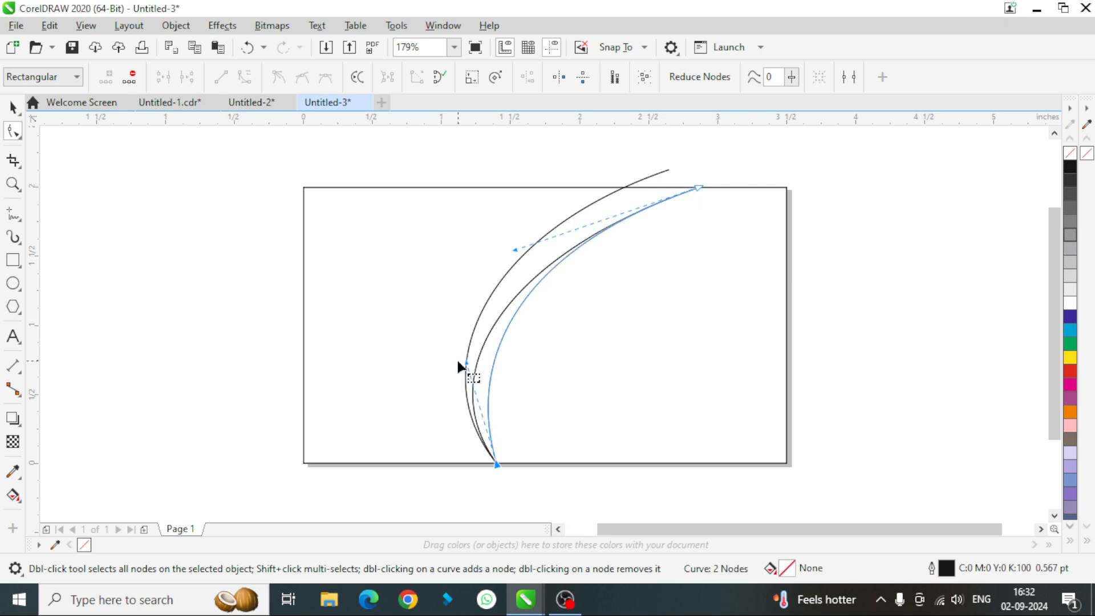
{"action": "left_click_drag", "start_coordinate": [467, 365], "coordinate": [478, 362]}
{"action": "left_click_drag", "start_coordinate": [515, 251], "coordinate": [518, 255]}
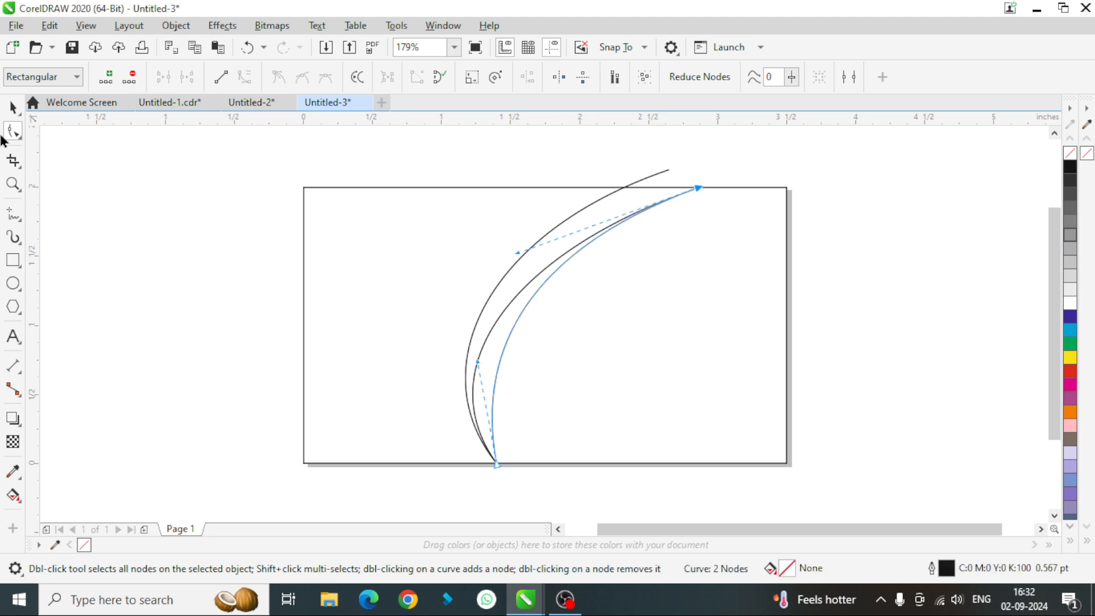
{"action": "left_click", "coordinate": [13, 106]}
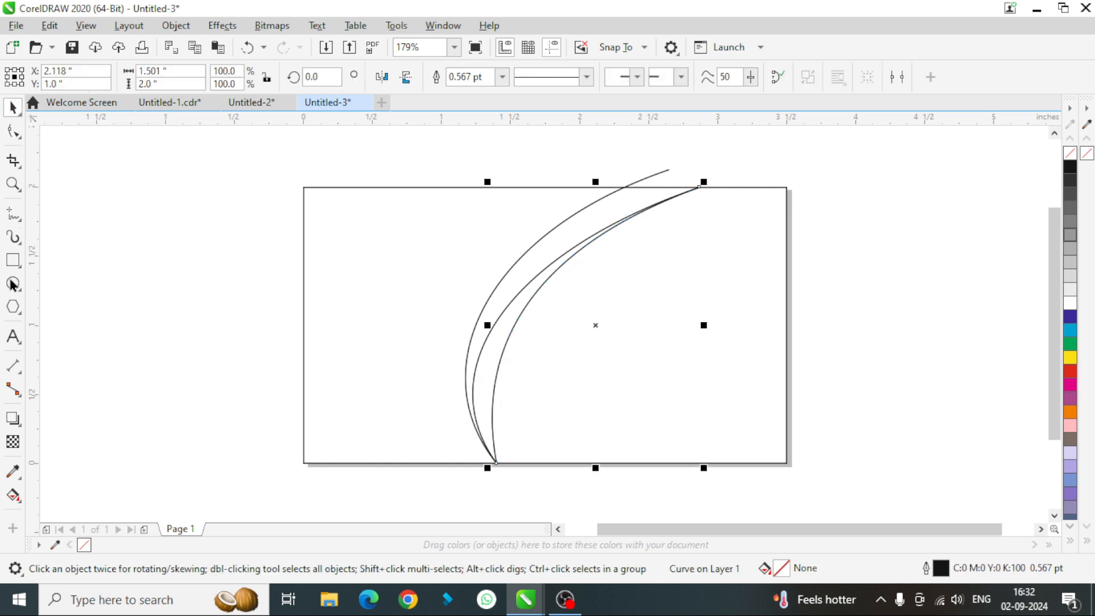
Step: Smart Fill the area left of the arcs and the two bands between them with C:40 M:20 Y:0 K:40 and a 0.567 pt outline
{"action": "left_click", "coordinate": [21, 502]}
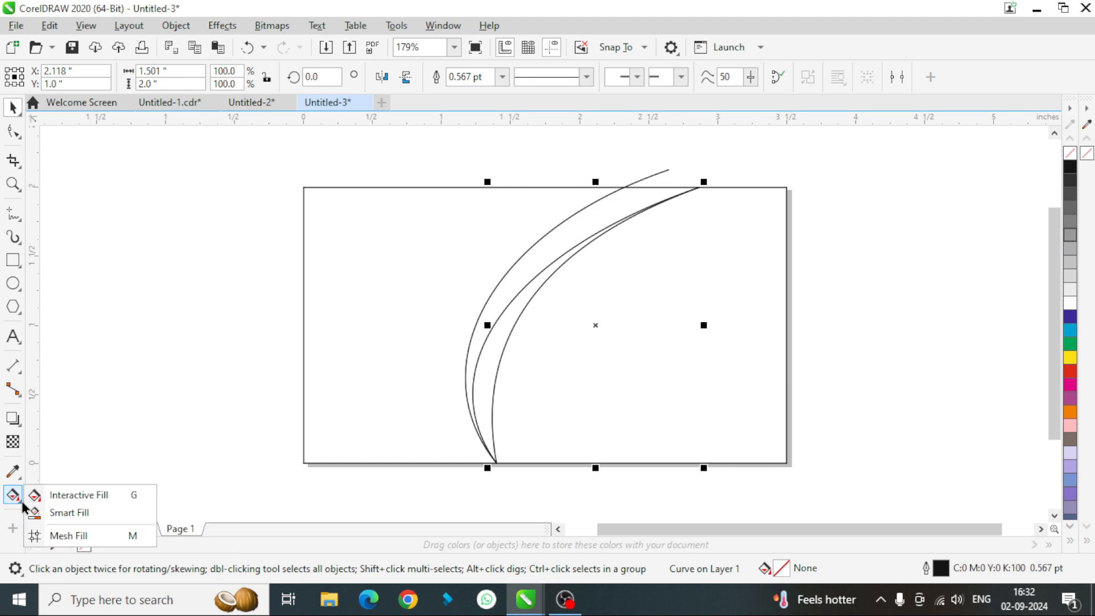
{"action": "left_click", "coordinate": [71, 513]}
{"action": "left_click", "coordinate": [397, 259]}
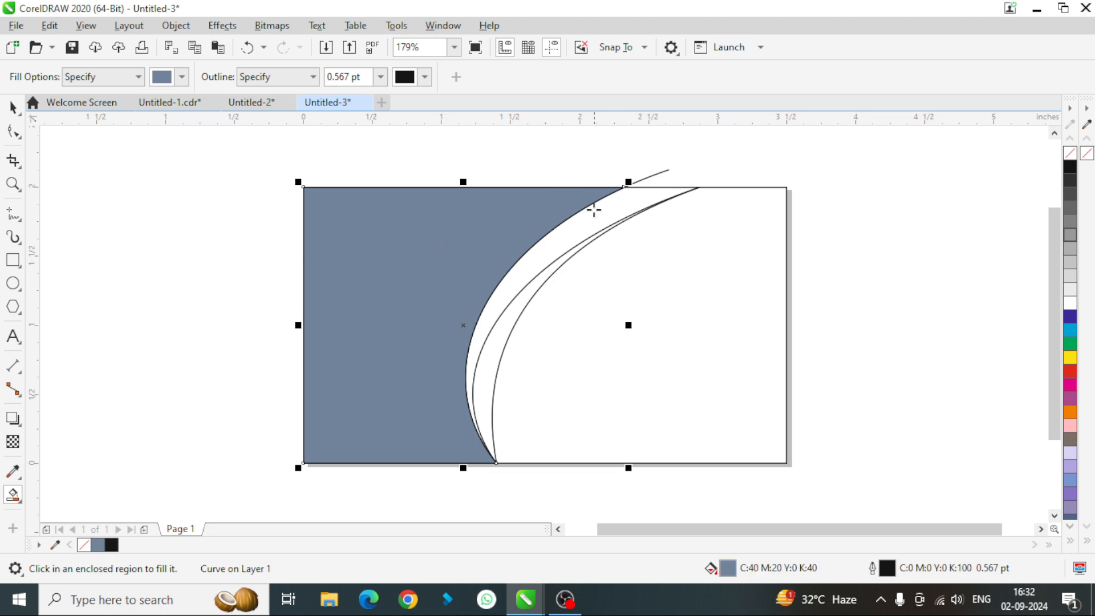
{"action": "scroll", "coordinate": [589, 222], "scroll_direction": "up", "scroll_amount": 1}
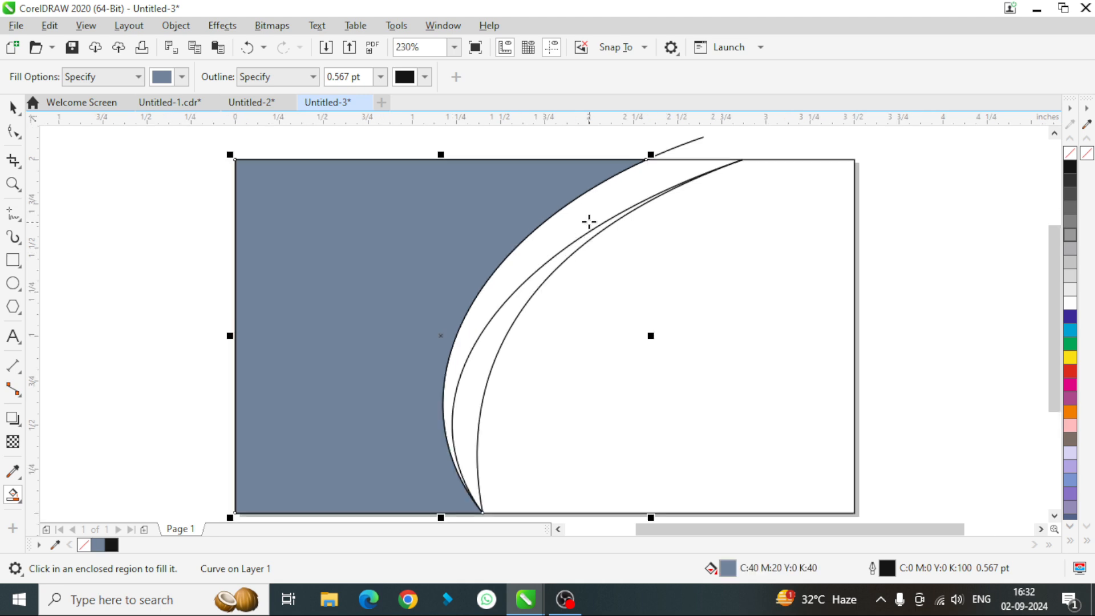
{"action": "left_click", "coordinate": [558, 258]}
{"action": "left_click", "coordinate": [479, 363]}
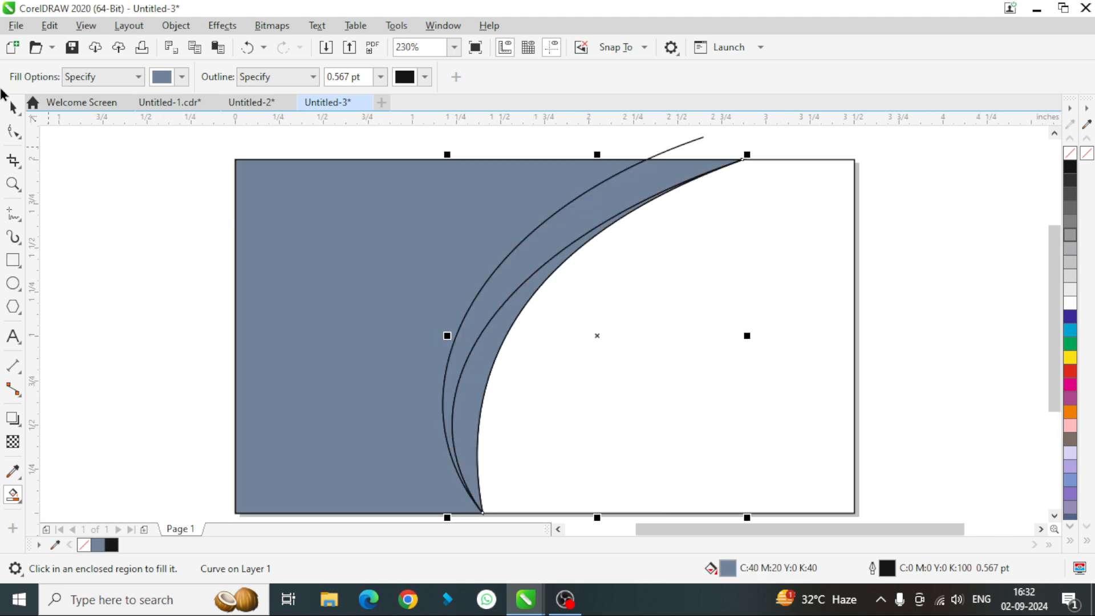
{"action": "left_click", "coordinate": [13, 108]}
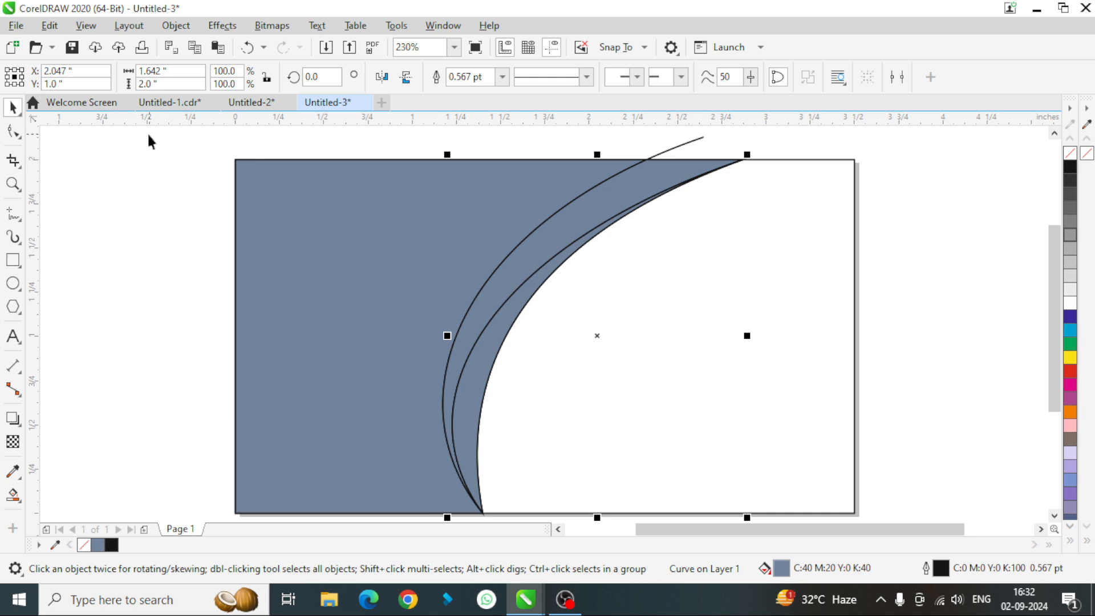
Step: Remove the outlines from the three arcs and the three filled shapes, leaving the card rectangle out of the selection
{"action": "left_click_drag", "start_coordinate": [159, 144], "coordinate": [368, 179]}
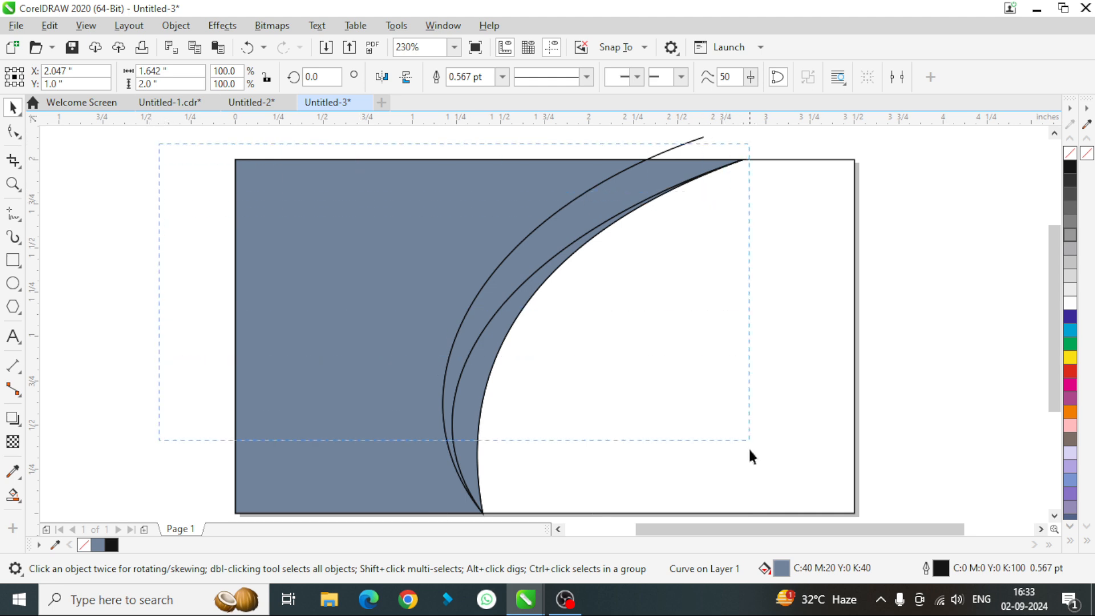
{"action": "left_click_drag", "start_coordinate": [750, 450], "coordinate": [754, 486]}
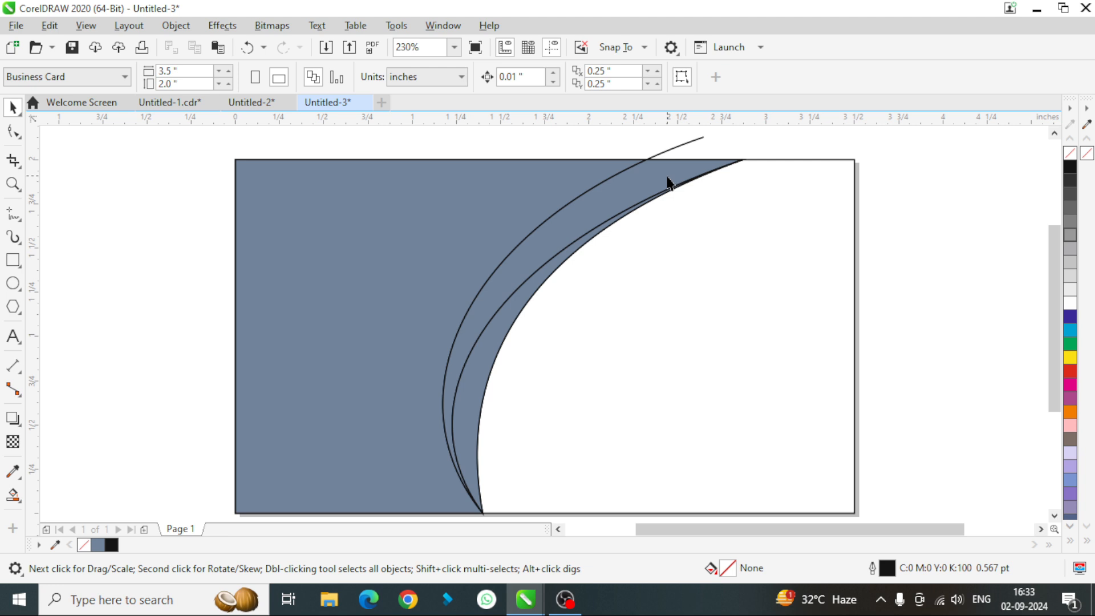
{"action": "scroll", "coordinate": [668, 183], "scroll_direction": "down", "scroll_amount": 1}
{"action": "left_click_drag", "start_coordinate": [189, 142], "coordinate": [746, 483]}
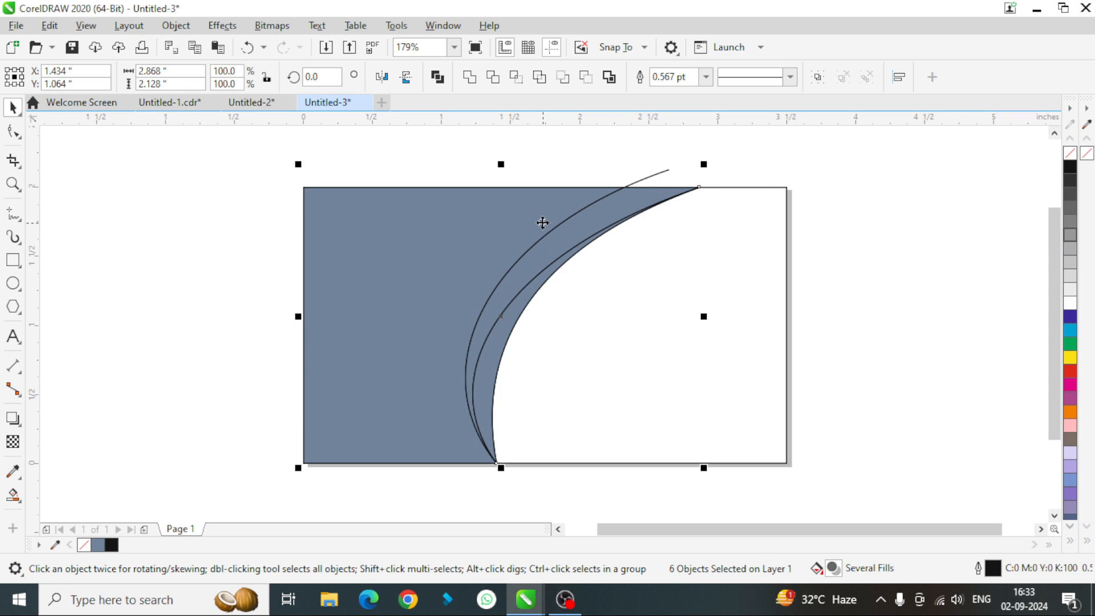
{"action": "right_click", "coordinate": [1071, 155]}
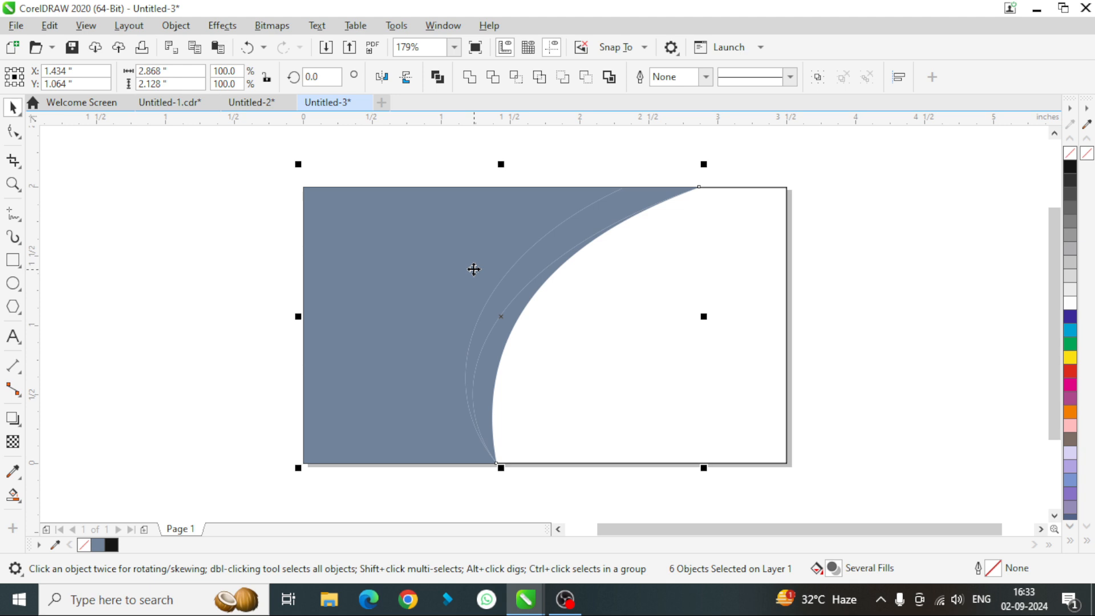
Step: Fill the large area left of the arcs with solid black (C:0 M:0 Y:0 K:100)
{"action": "left_click", "coordinate": [185, 243]}
{"action": "left_click", "coordinate": [401, 222]}
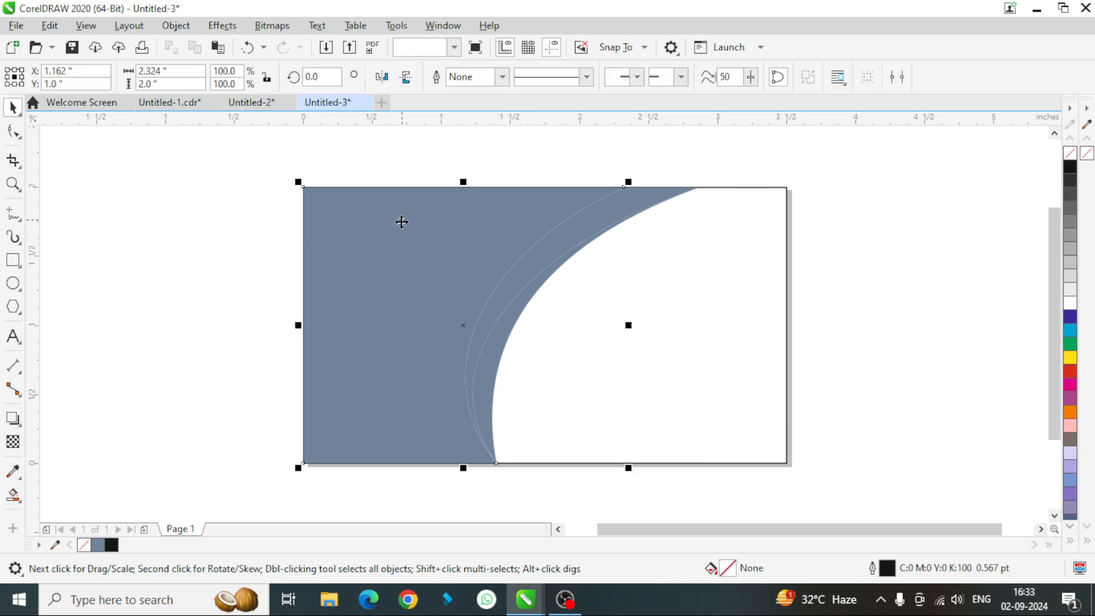
{"action": "left_click", "coordinate": [1071, 167]}
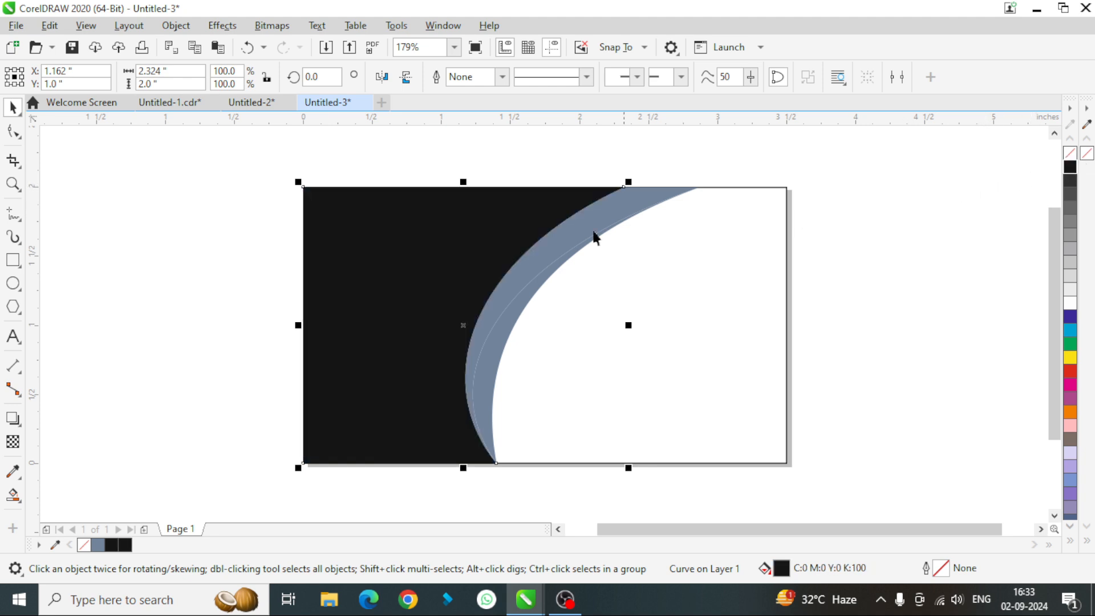
Step: Give the wider outer band a linear fountain fill running diagonally from red at its upper end to orange near its lower end
{"action": "left_click", "coordinate": [570, 233]}
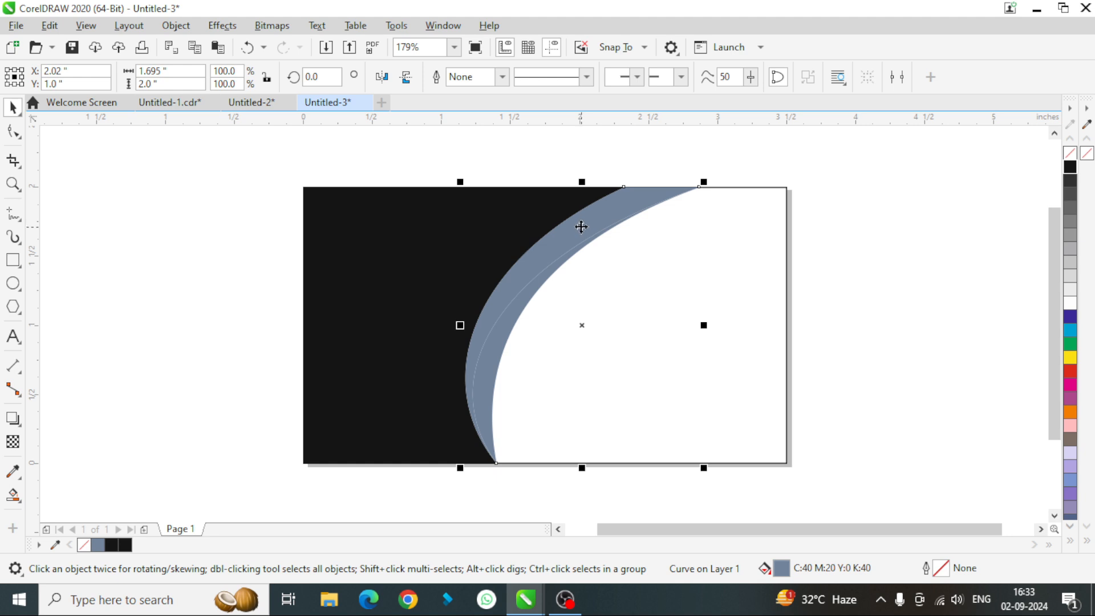
{"action": "key", "text": "g"}
{"action": "left_click_drag", "start_coordinate": [642, 190], "coordinate": [457, 381]}
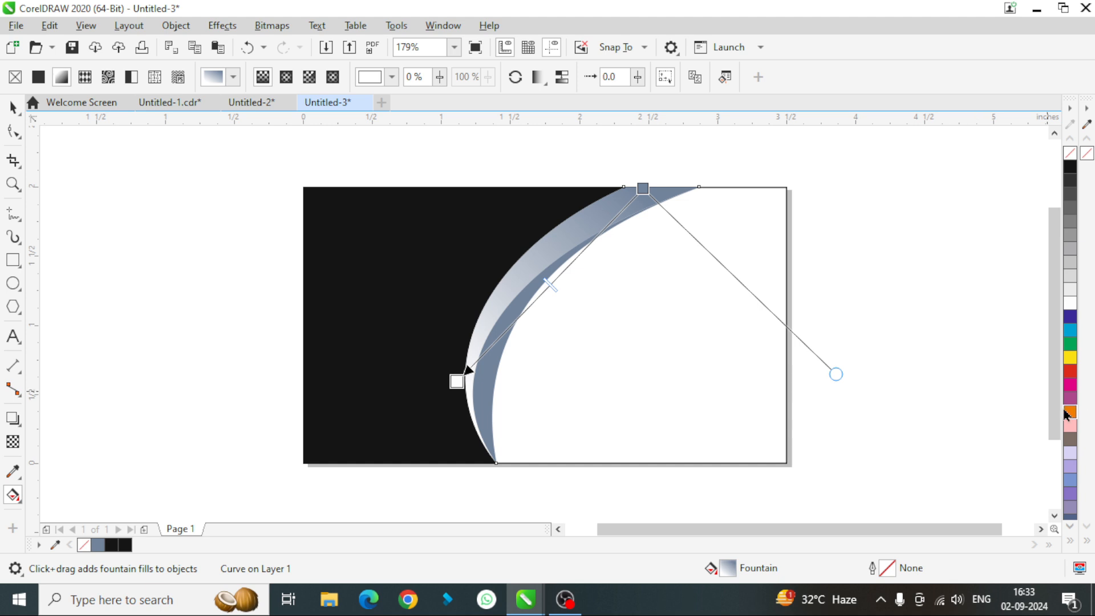
{"action": "left_click_drag", "start_coordinate": [1067, 415], "coordinate": [459, 383]}
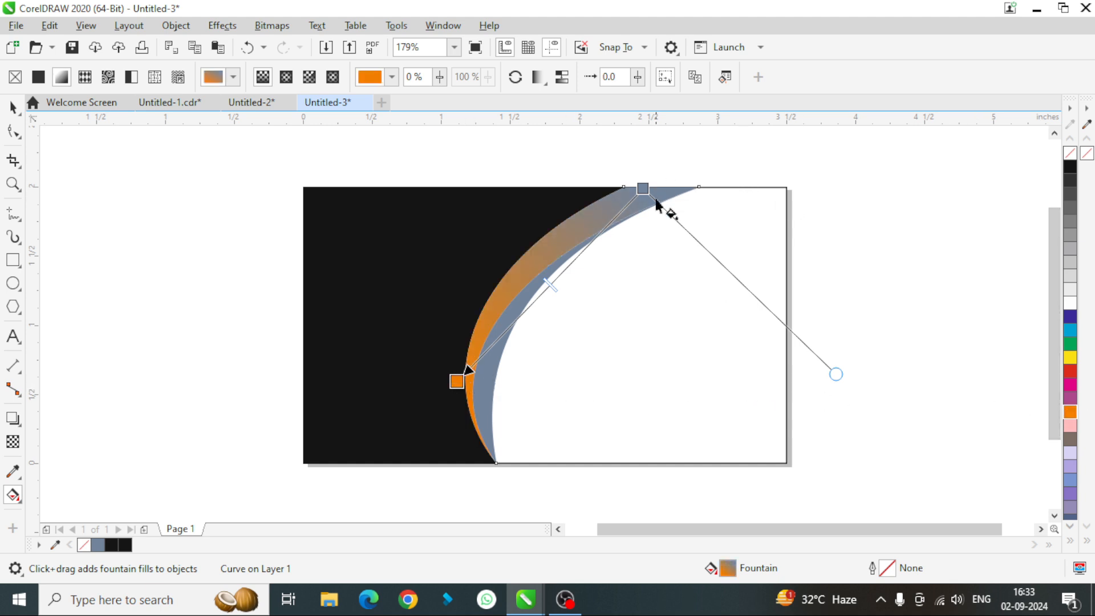
{"action": "left_click_drag", "start_coordinate": [1070, 375], "coordinate": [638, 185]}
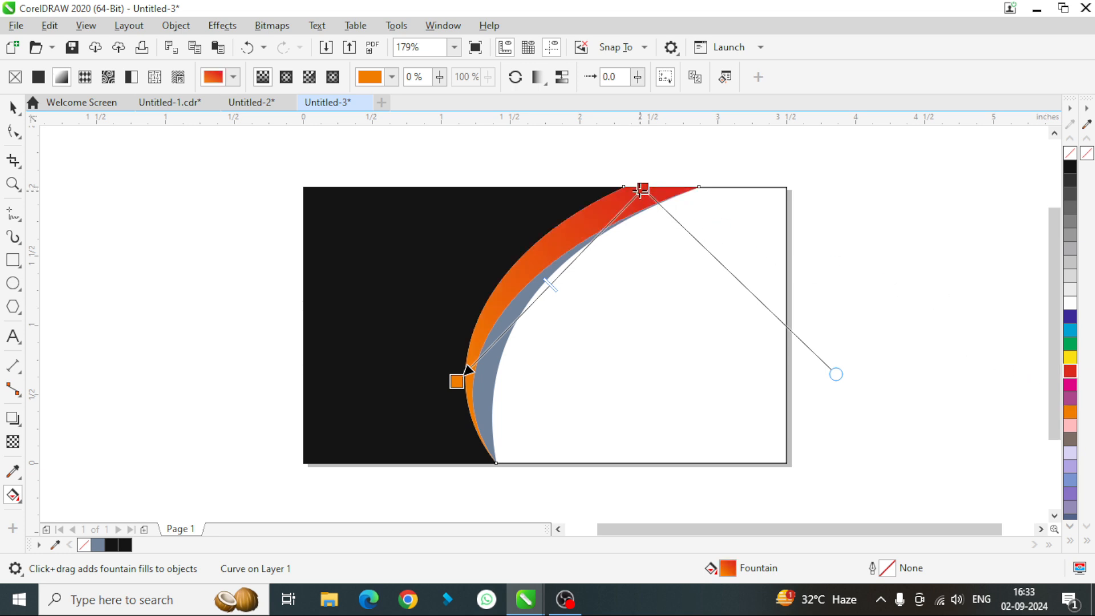
Step: Shift the outer band's fountain fill midpoint toward the red end and skew the gradient by pulling its side handle upward
{"action": "left_click_drag", "start_coordinate": [549, 285], "coordinate": [607, 229]}
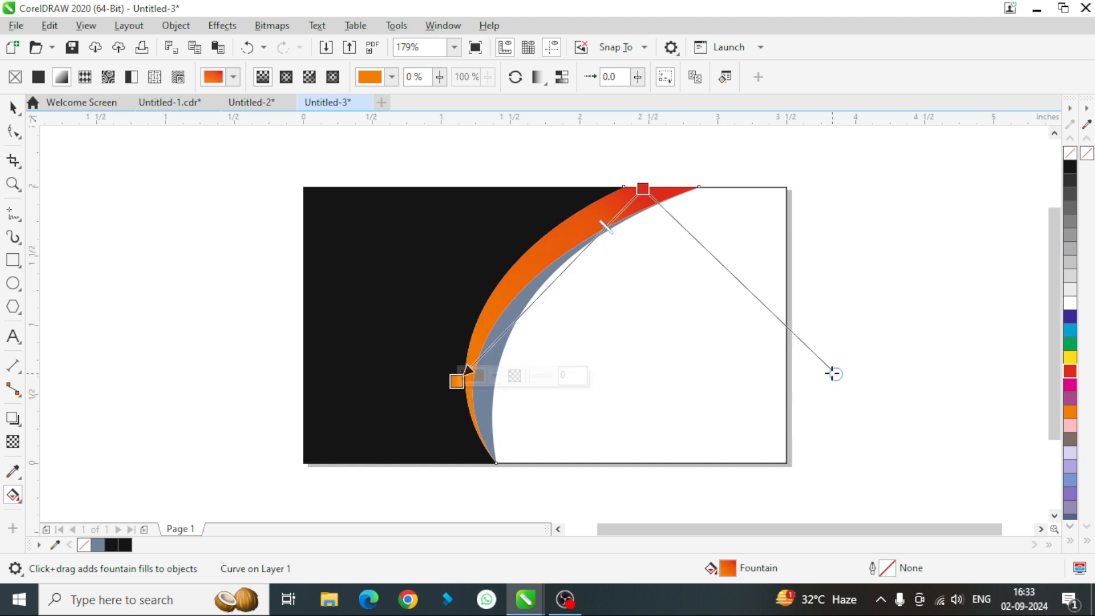
{"action": "left_click_drag", "start_coordinate": [833, 374], "coordinate": [797, 281]}
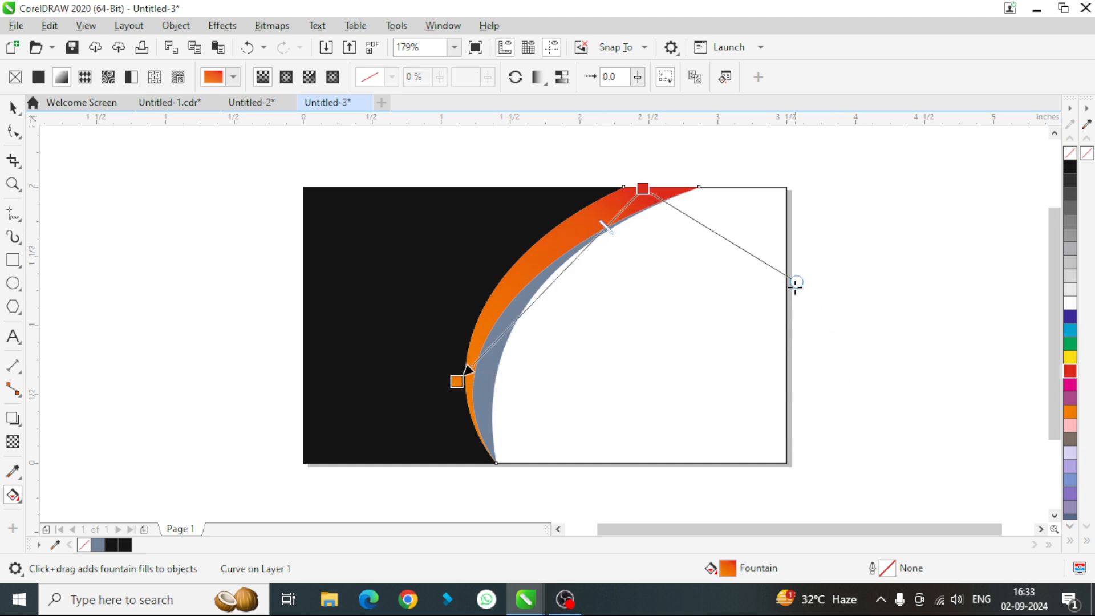
{"action": "left_click", "coordinate": [13, 107]}
{"action": "left_click", "coordinate": [875, 285]}
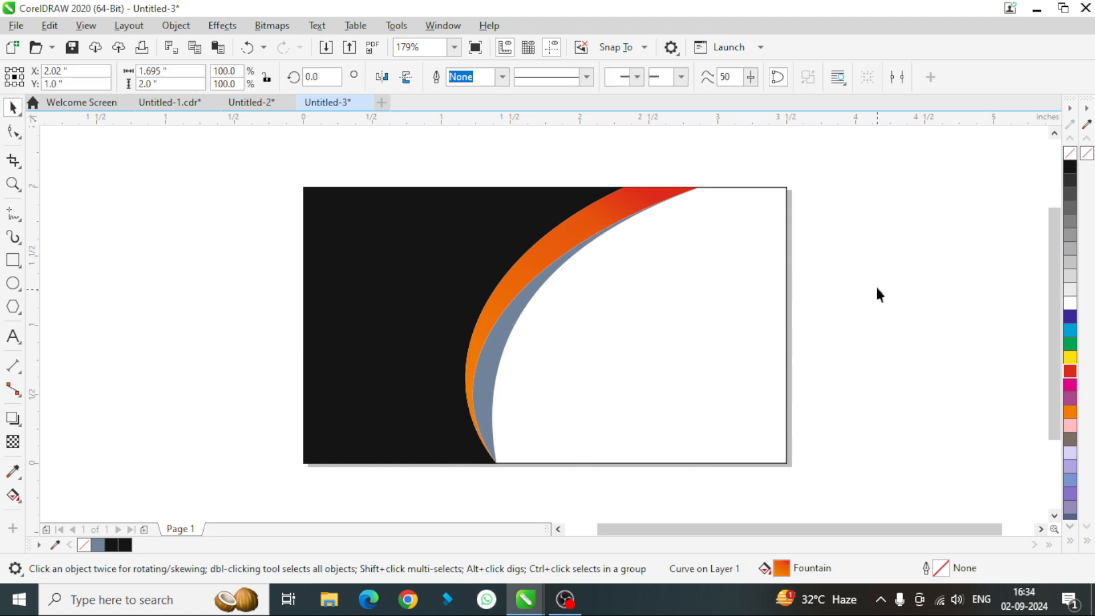
Step: Apply a linear fountain fill to the narrow inner band with white ends and a 40% Black node near the middle
{"action": "left_click", "coordinate": [502, 340]}
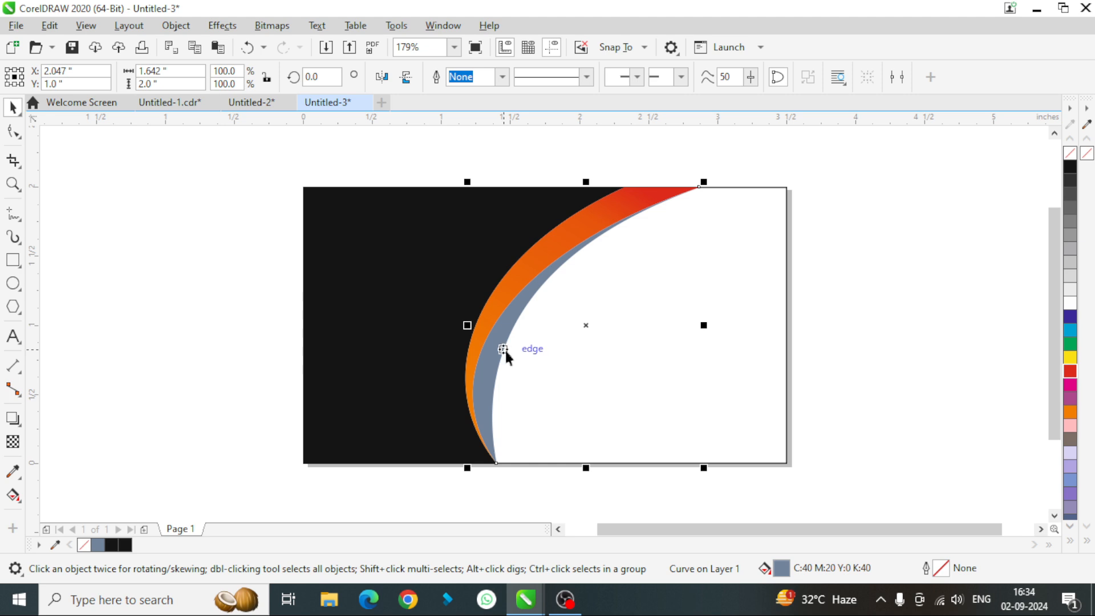
{"action": "key", "text": "g"}
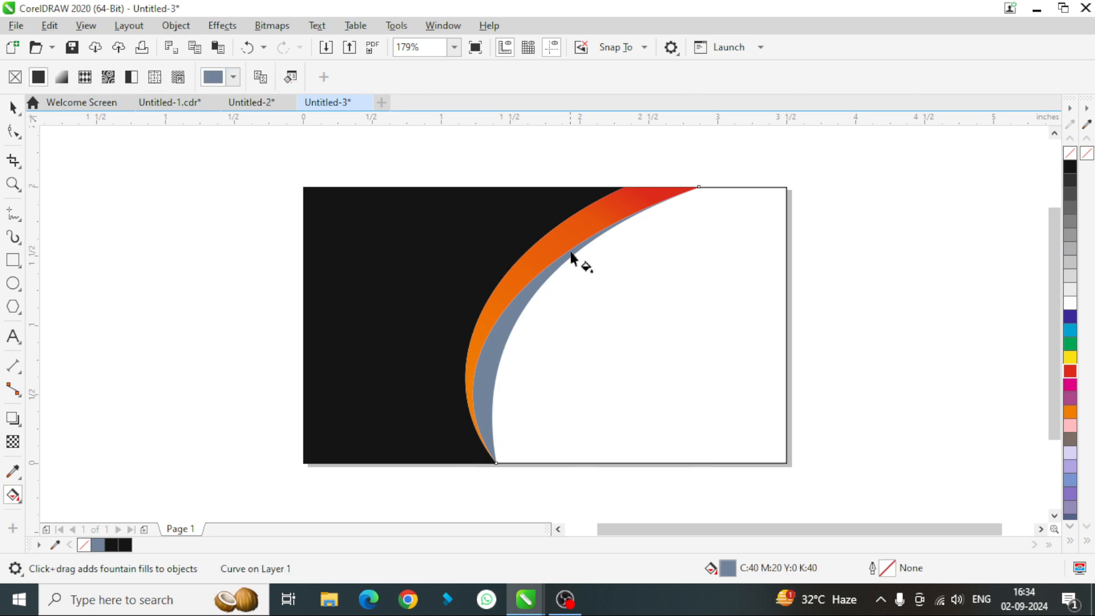
{"action": "left_click_drag", "start_coordinate": [631, 215], "coordinate": [478, 436]}
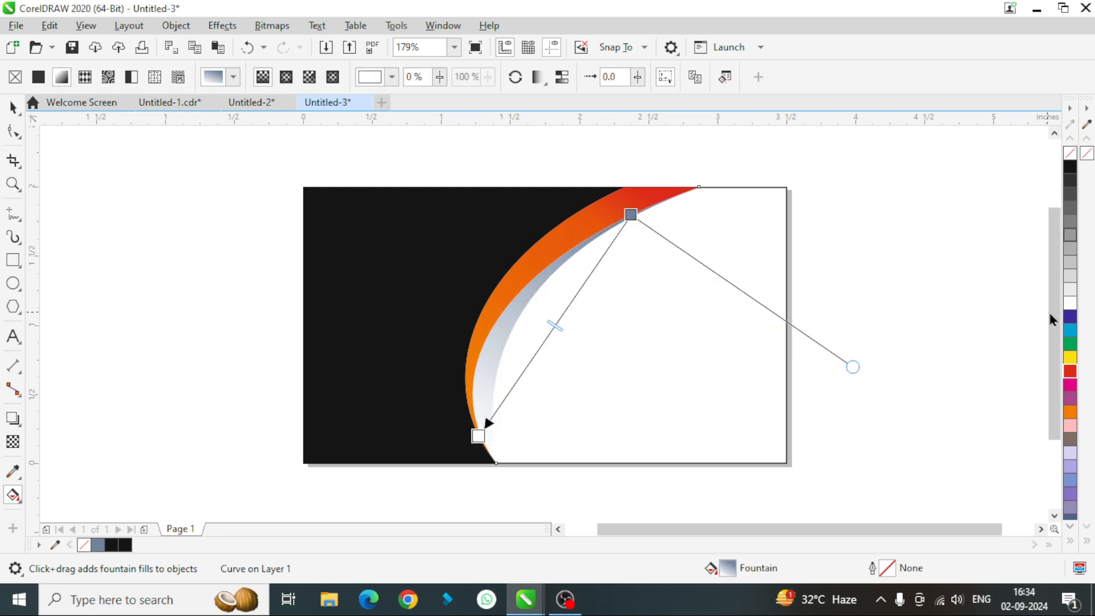
{"action": "left_click_drag", "start_coordinate": [754, 226], "coordinate": [630, 216]}
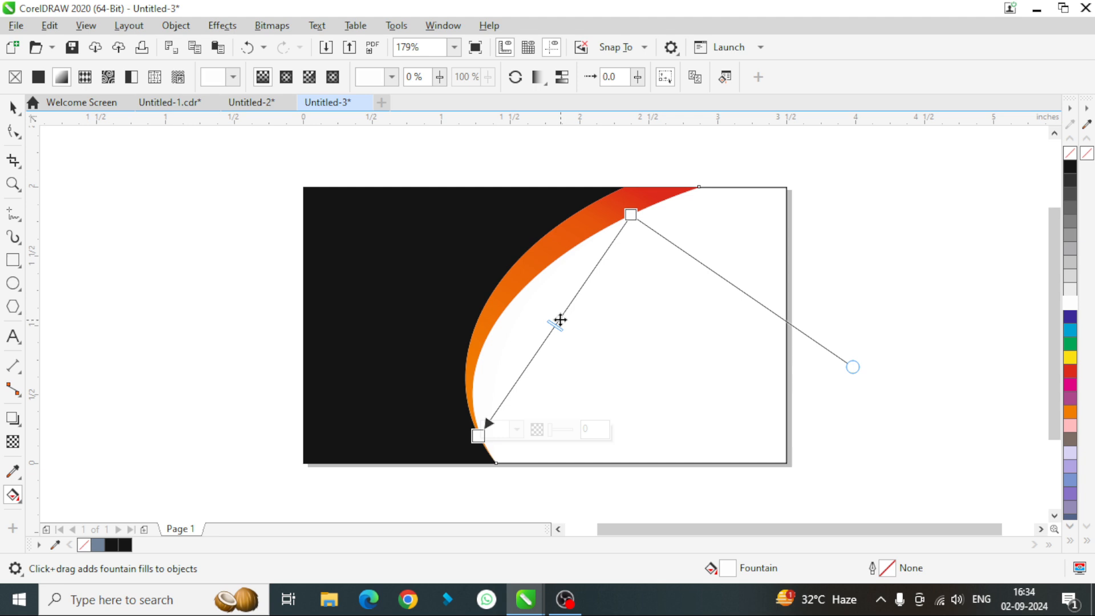
{"action": "double_click", "coordinate": [559, 319]}
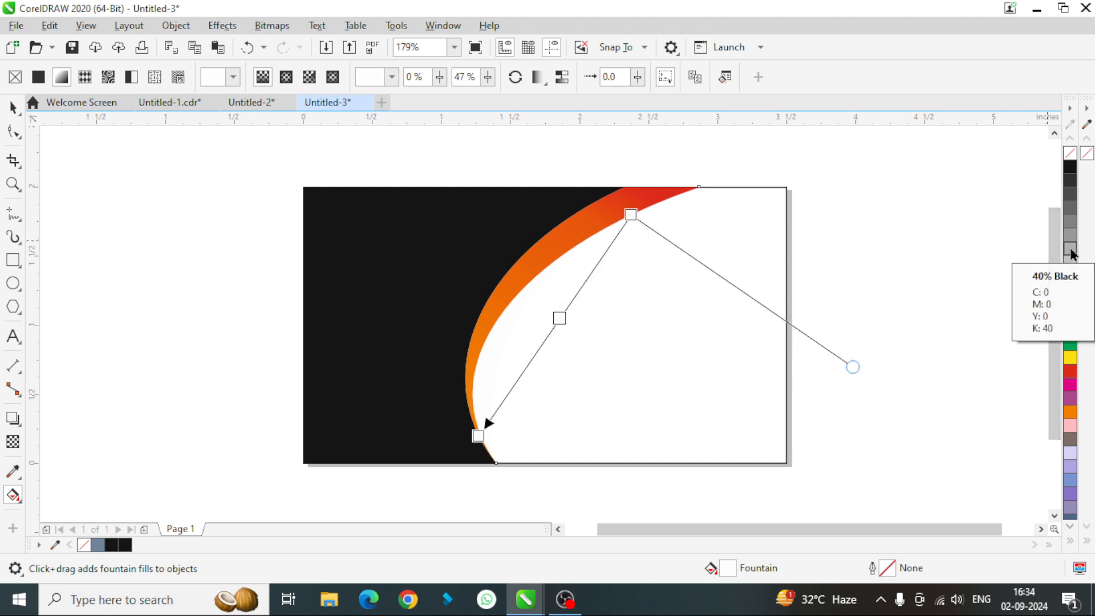
{"action": "left_click_drag", "start_coordinate": [1073, 254], "coordinate": [558, 318]}
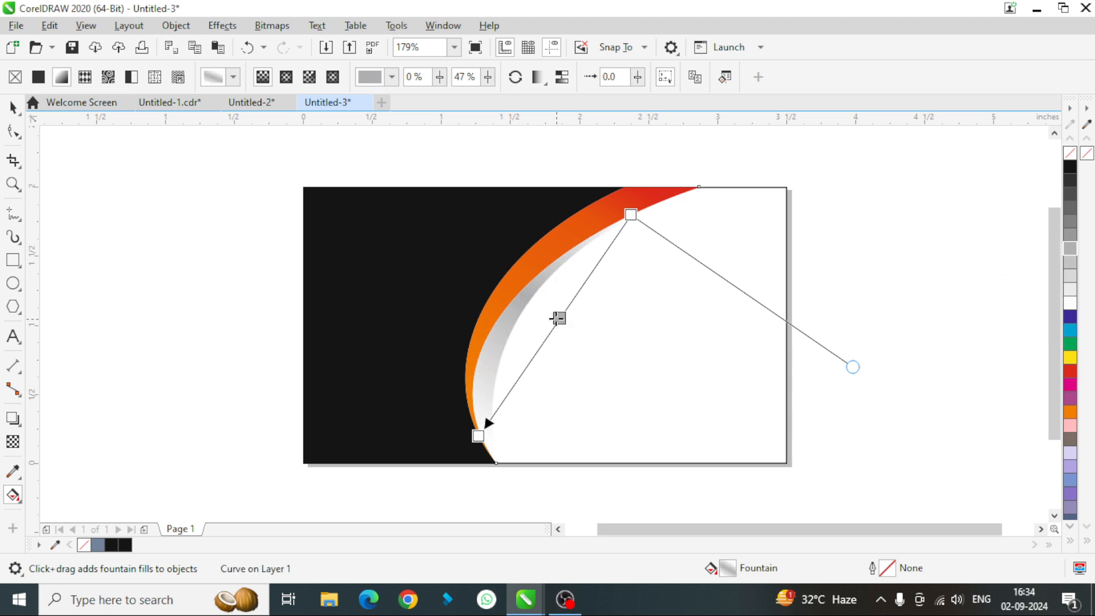
Step: Reposition the starting node and the grey middle node of the inner band's fountain fill
{"action": "left_click_drag", "start_coordinate": [631, 214], "coordinate": [653, 174]}
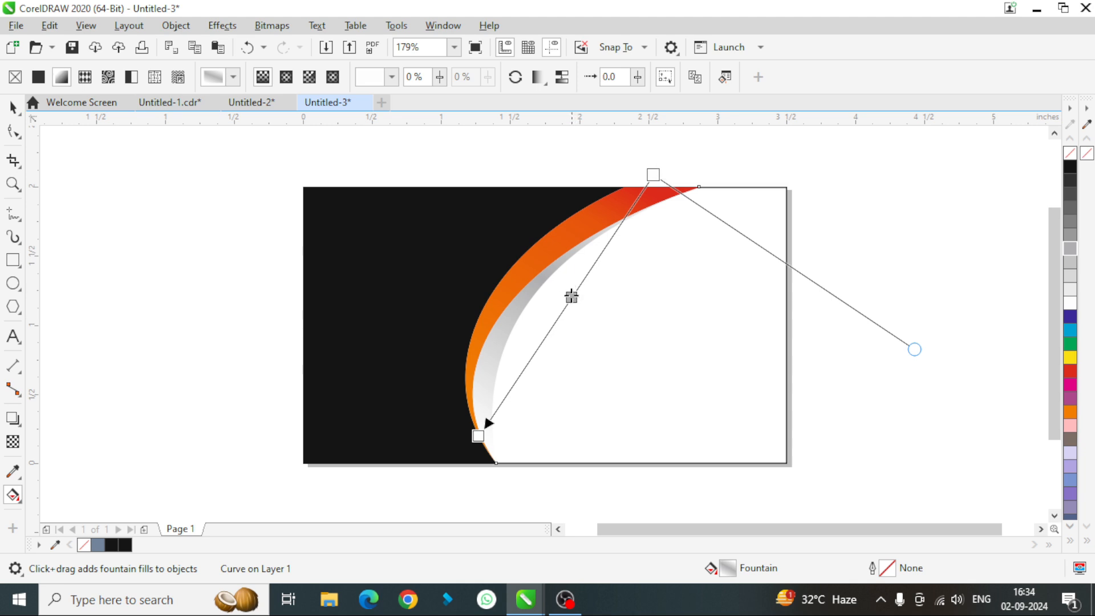
{"action": "left_click_drag", "start_coordinate": [570, 296], "coordinate": [567, 302]}
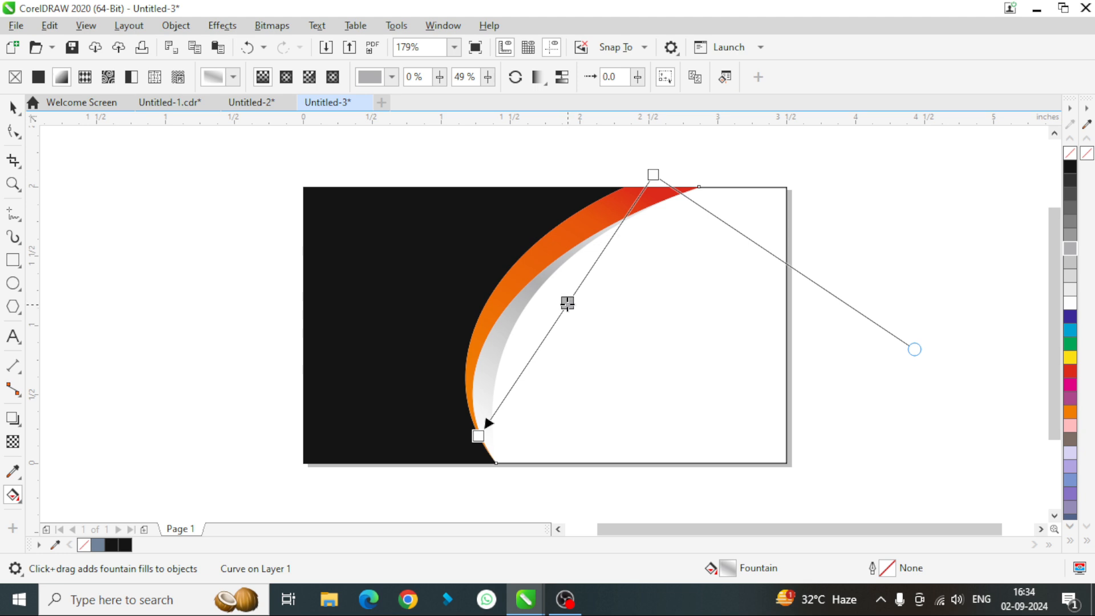
{"action": "left_click_drag", "start_coordinate": [567, 303], "coordinate": [562, 312]}
{"action": "left_click_drag", "start_coordinate": [653, 175], "coordinate": [641, 219]}
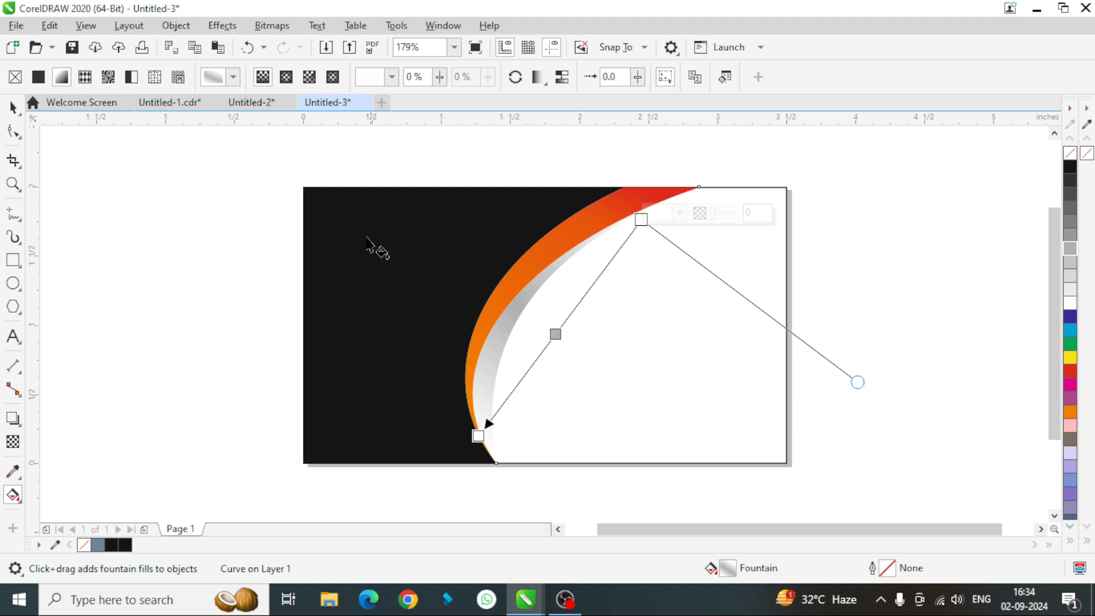
Step: Replace the inner band's fountain fill with uniform white (C:0 M:0 Y:0 K:0) and deselect it
{"action": "left_click", "coordinate": [38, 77]}
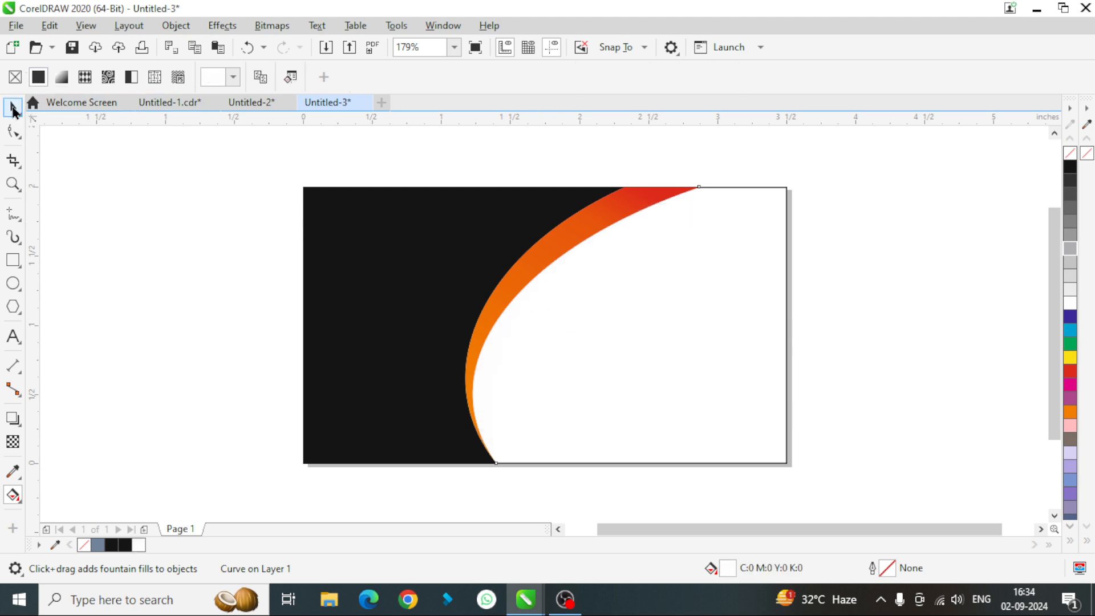
{"action": "left_click", "coordinate": [12, 107]}
{"action": "left_click", "coordinate": [811, 259]}
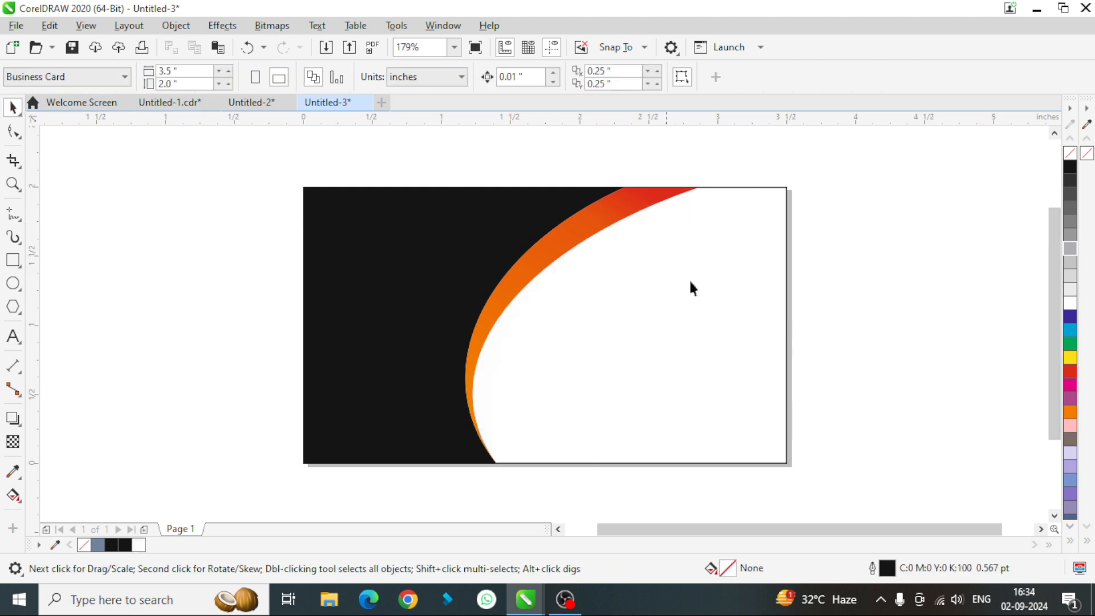
Step: Fill the 3.5 × 2 inch card rectangle with white and remove its outline
{"action": "left_click", "coordinate": [754, 246]}
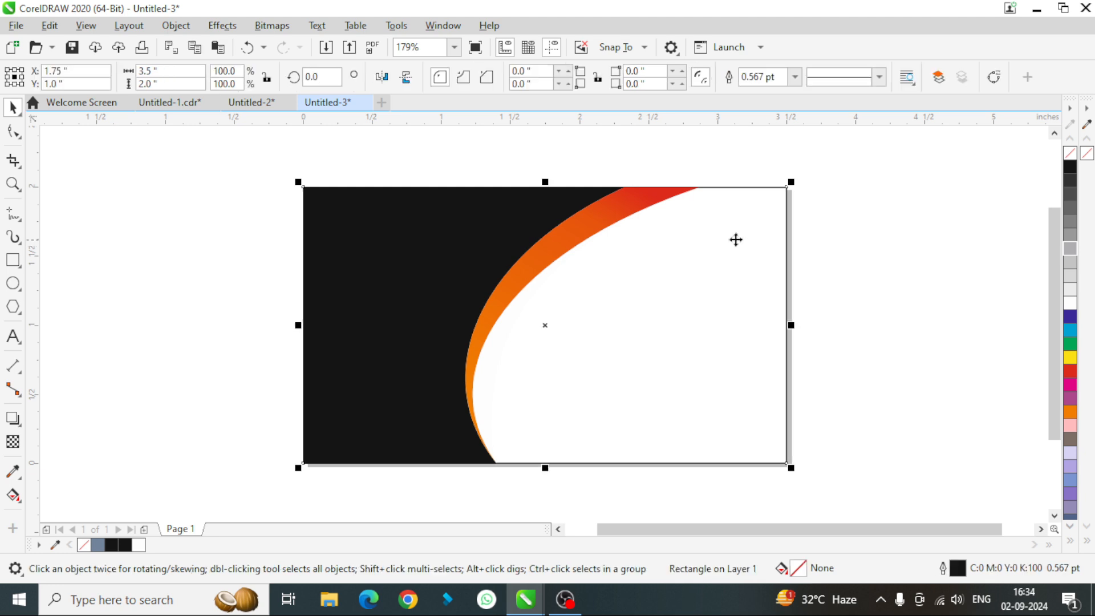
{"action": "left_click", "coordinate": [1069, 302]}
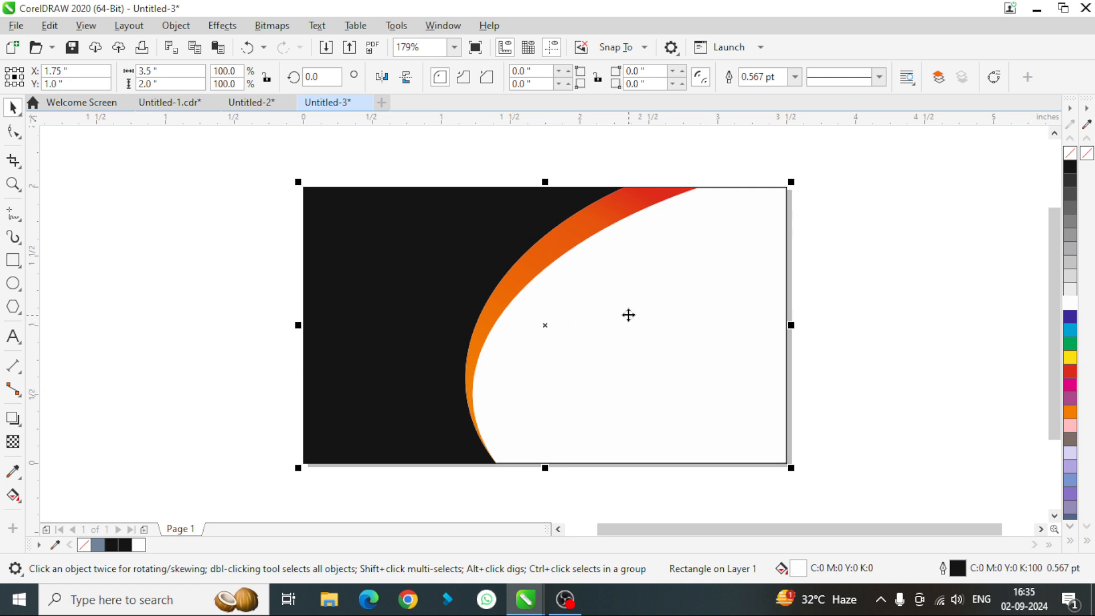
{"action": "right_click", "coordinate": [1070, 155]}
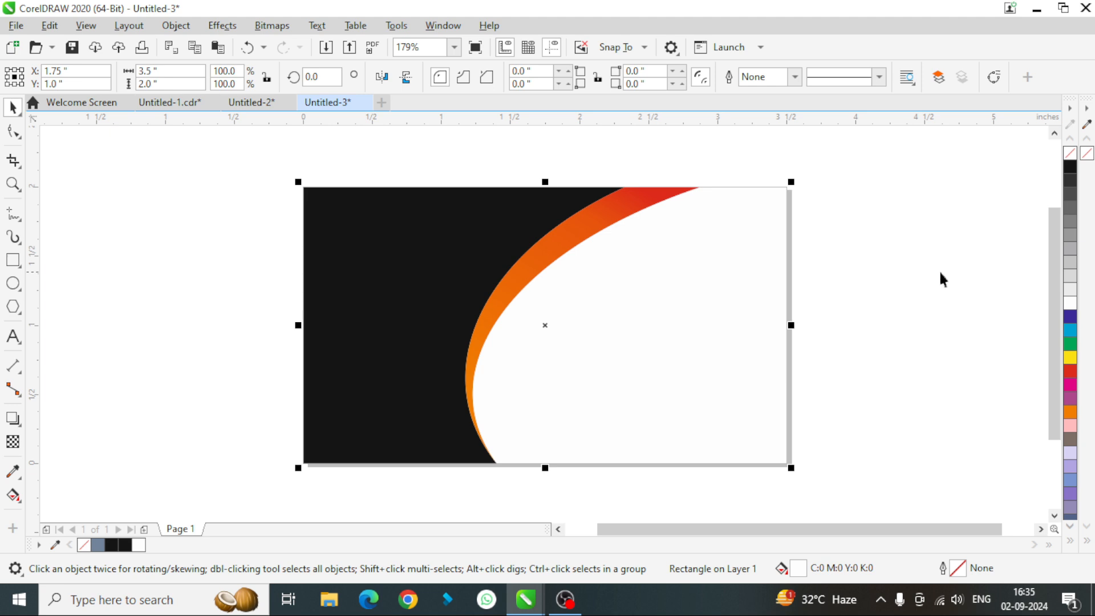
Step: Draw a straight yellow line about 0.96 × 0.35 inches diagonally across the card's lower-left corner, from the left edge to the bottom edge
{"action": "left_click", "coordinate": [12, 214]}
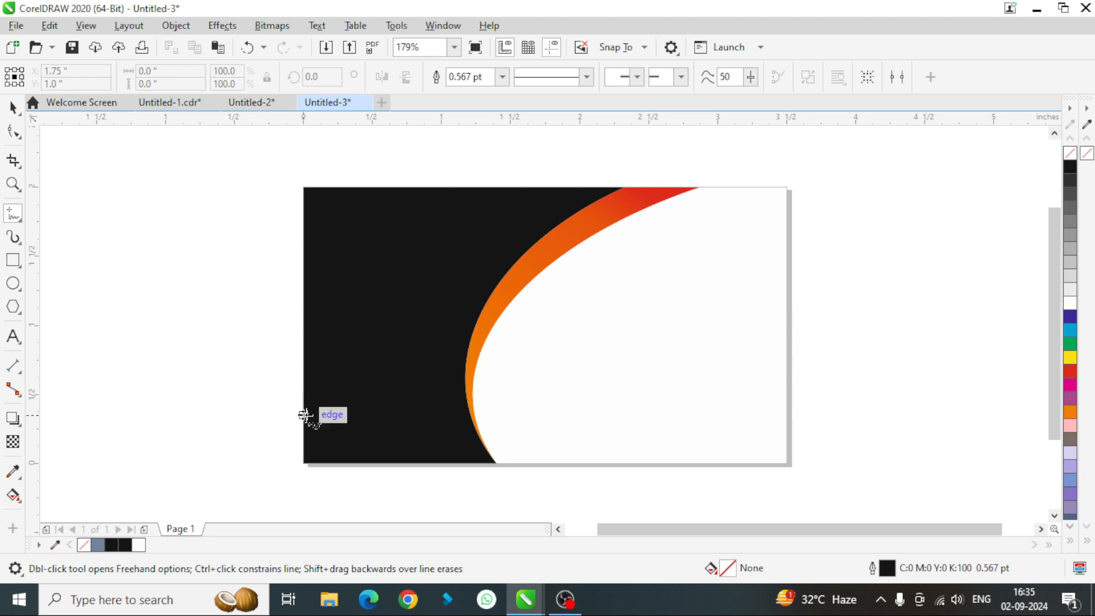
{"action": "left_click", "coordinate": [304, 414]}
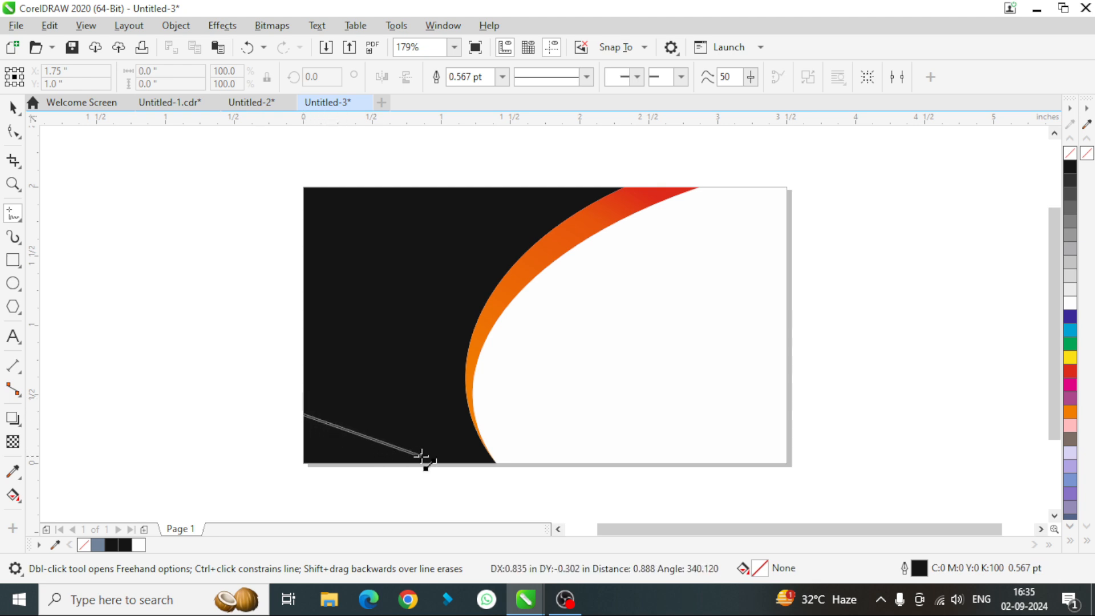
{"action": "left_click", "coordinate": [435, 462]}
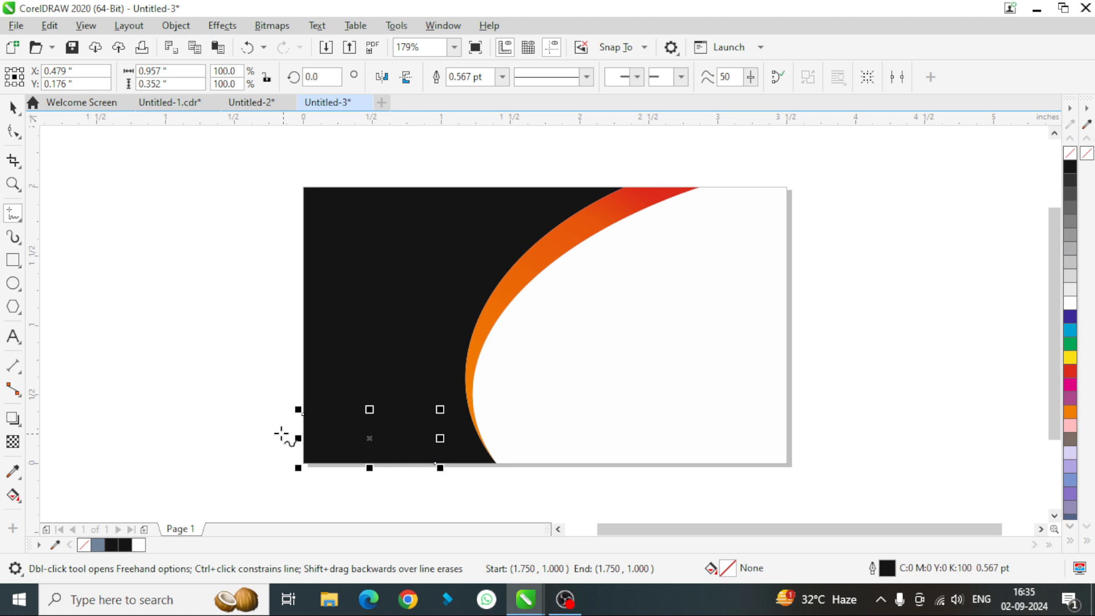
{"action": "right_click", "coordinate": [1071, 359]}
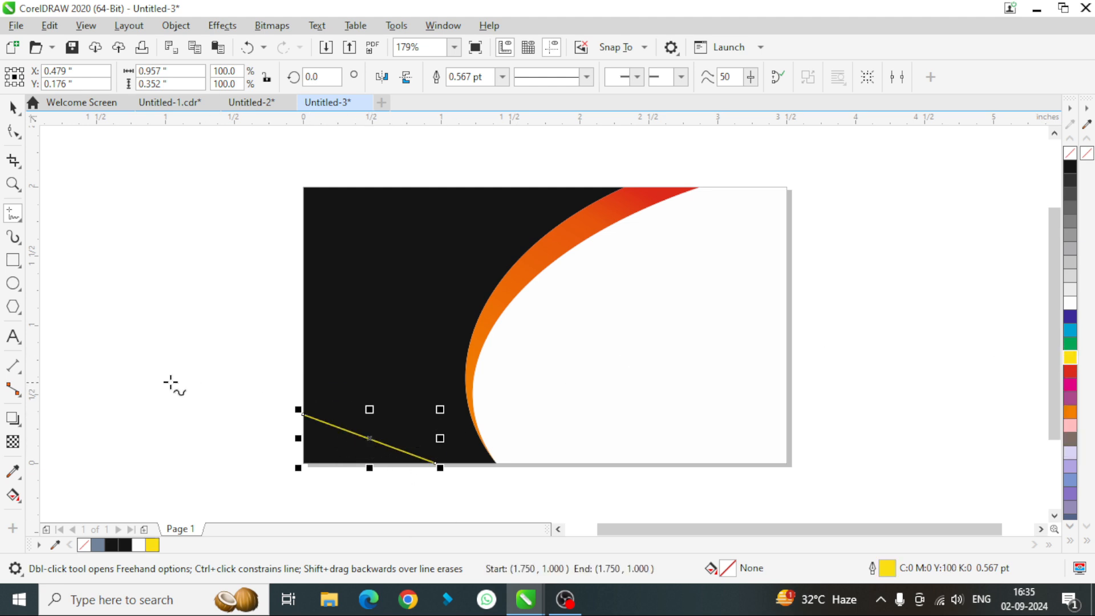
{"action": "left_click", "coordinate": [12, 106]}
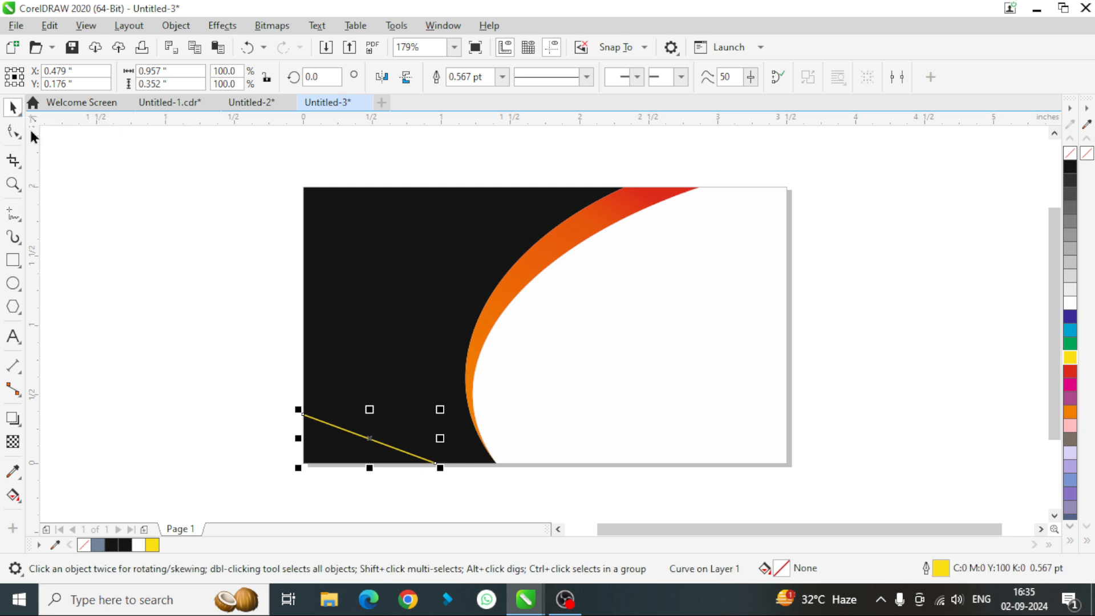
Step: Smart Fill the lower-left corner area enclosed by the diagonal line and recolour the resulting triangle white
{"action": "left_click", "coordinate": [21, 498]}
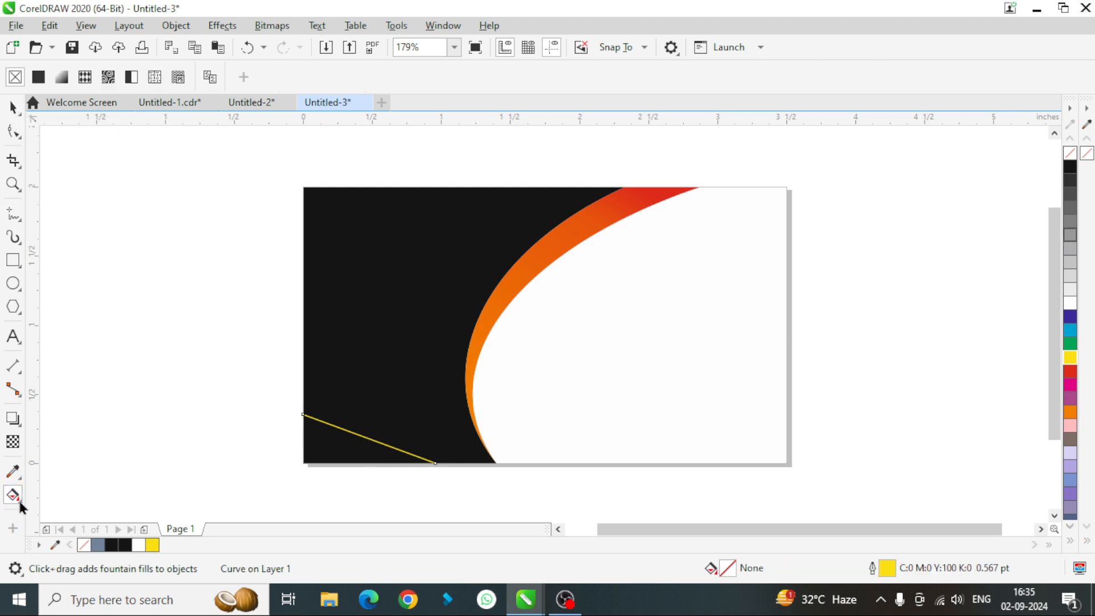
{"action": "left_click", "coordinate": [66, 503]}
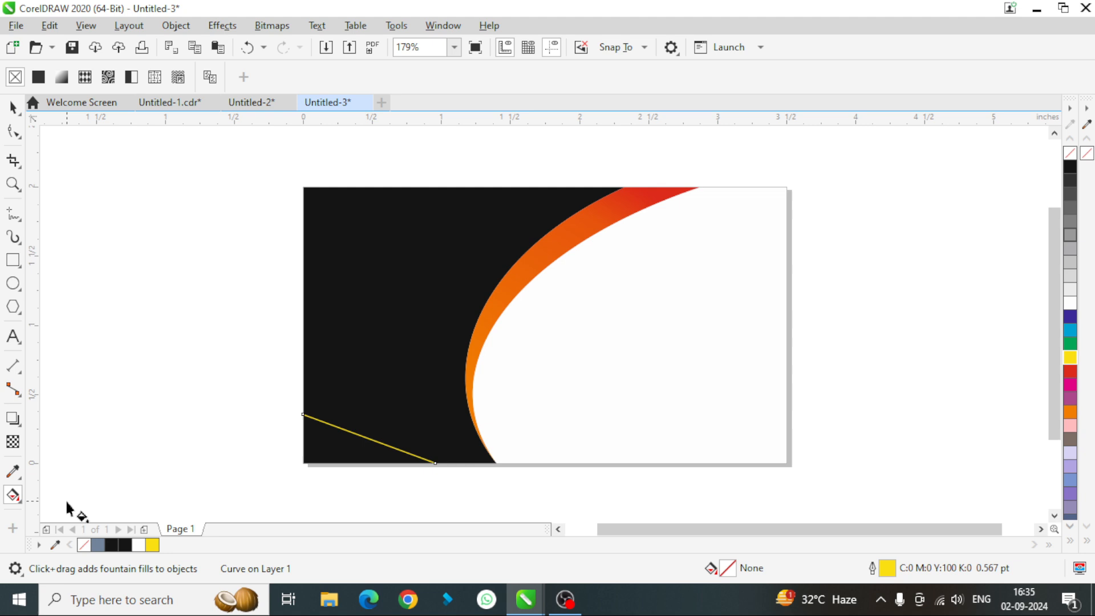
{"action": "left_click", "coordinate": [19, 498]}
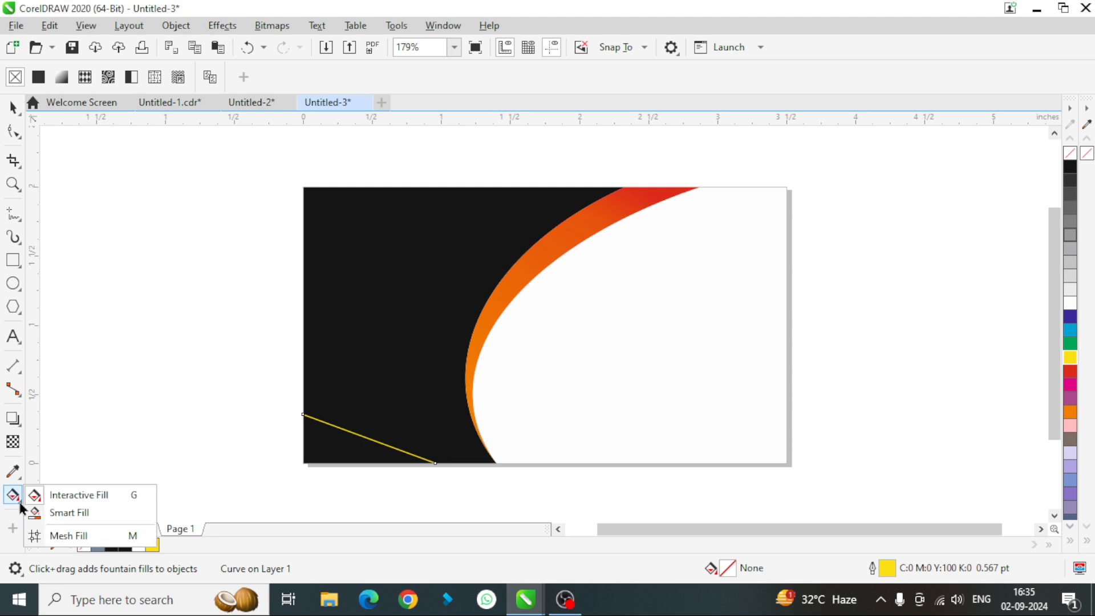
{"action": "left_click", "coordinate": [54, 514]}
{"action": "left_click", "coordinate": [353, 442]}
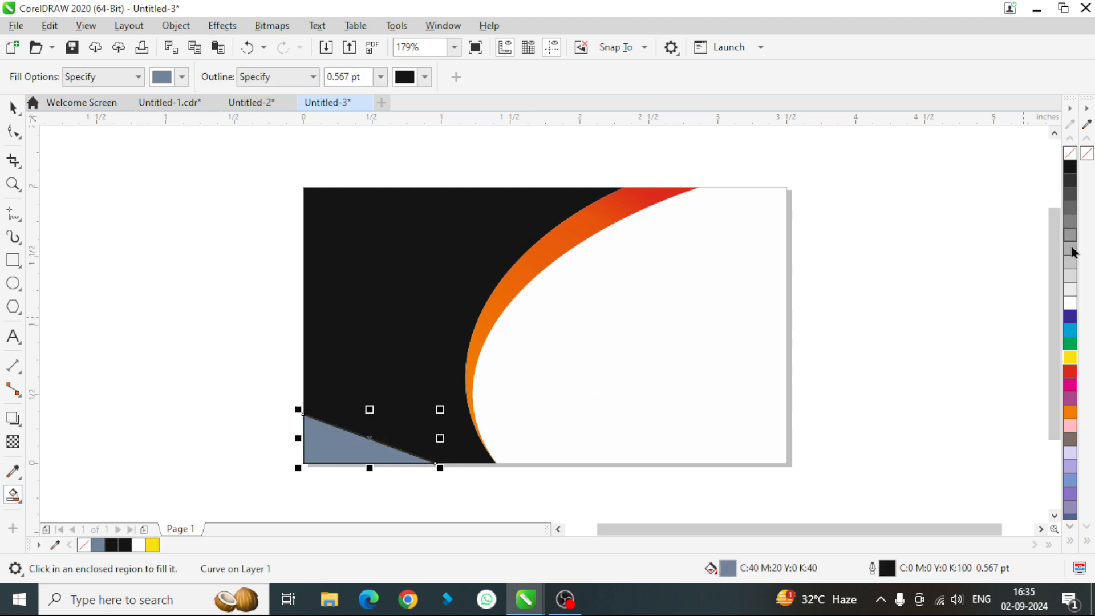
{"action": "left_click", "coordinate": [1071, 307]}
{"action": "left_click", "coordinate": [15, 112]}
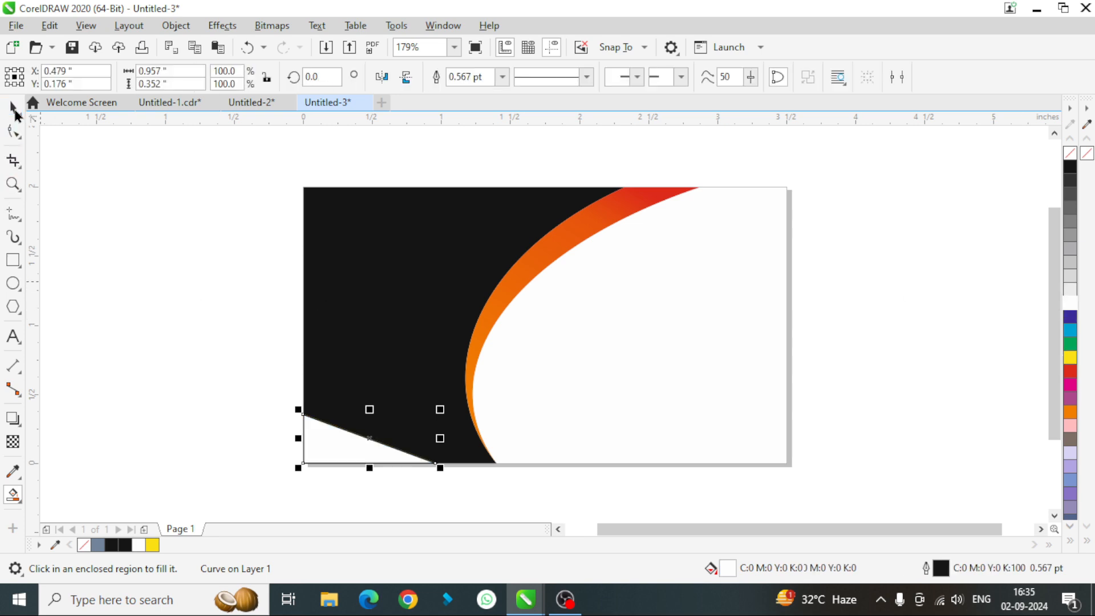
Step: Duplicate the white corner triangle about 0.26 inches to its right along the card's bottom edge
{"action": "left_click", "coordinate": [359, 448]}
{"action": "left_click_drag", "start_coordinate": [359, 449], "coordinate": [395, 445]}
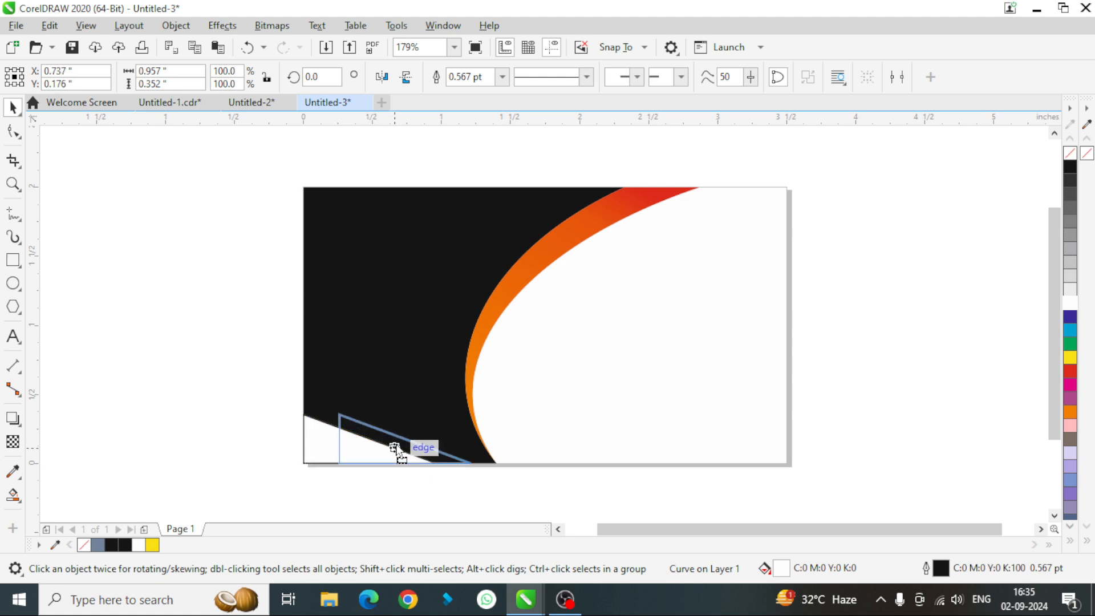
{"action": "left_click_drag", "start_coordinate": [396, 449], "coordinate": [397, 444]}
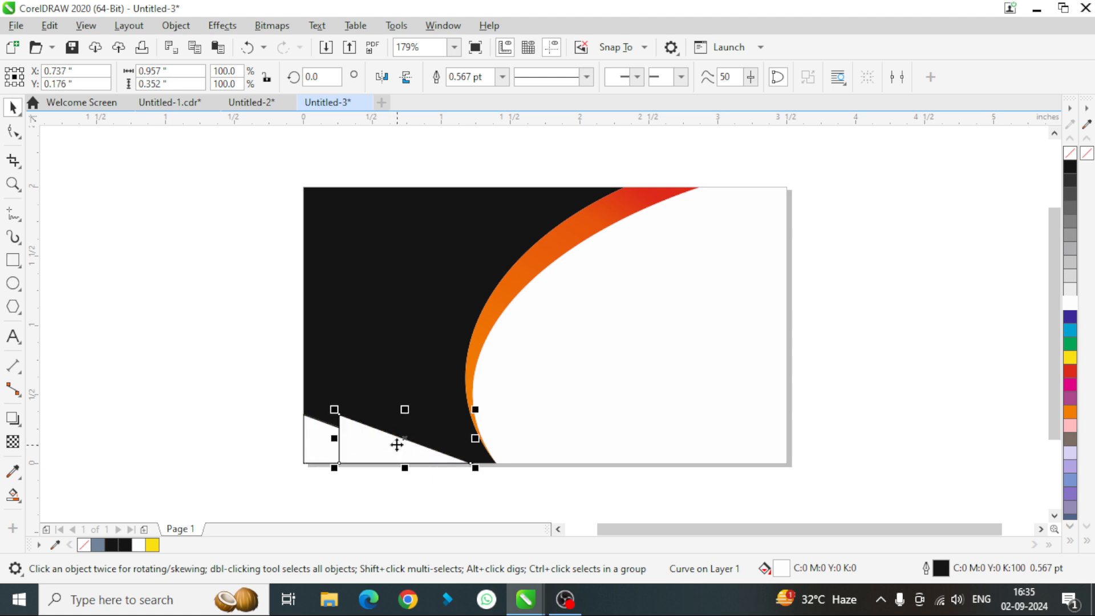
Step: Reshape the duplicate triangle by moving its top node down onto the original triangle's sloping edge
{"action": "left_click", "coordinate": [13, 132]}
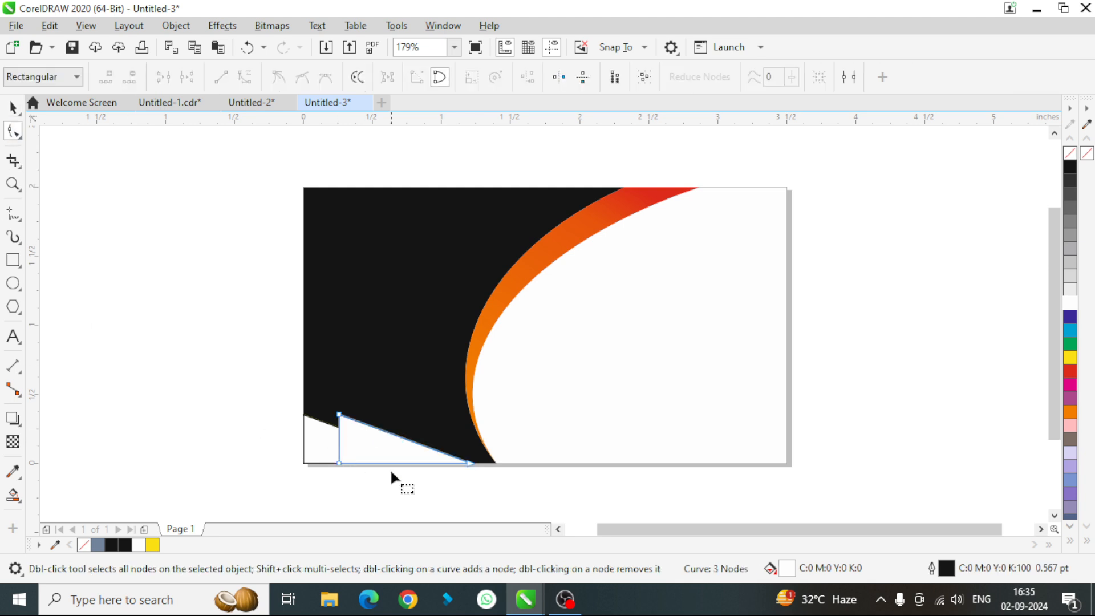
{"action": "scroll", "coordinate": [337, 420], "scroll_direction": "up", "scroll_amount": 1}
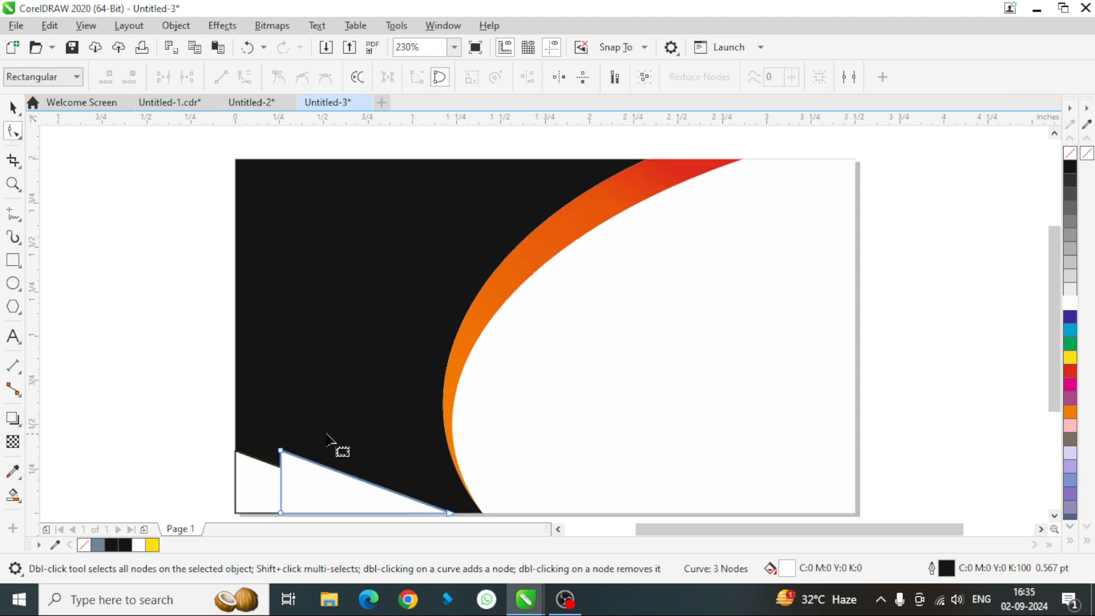
{"action": "left_click_drag", "start_coordinate": [282, 454], "coordinate": [270, 464]}
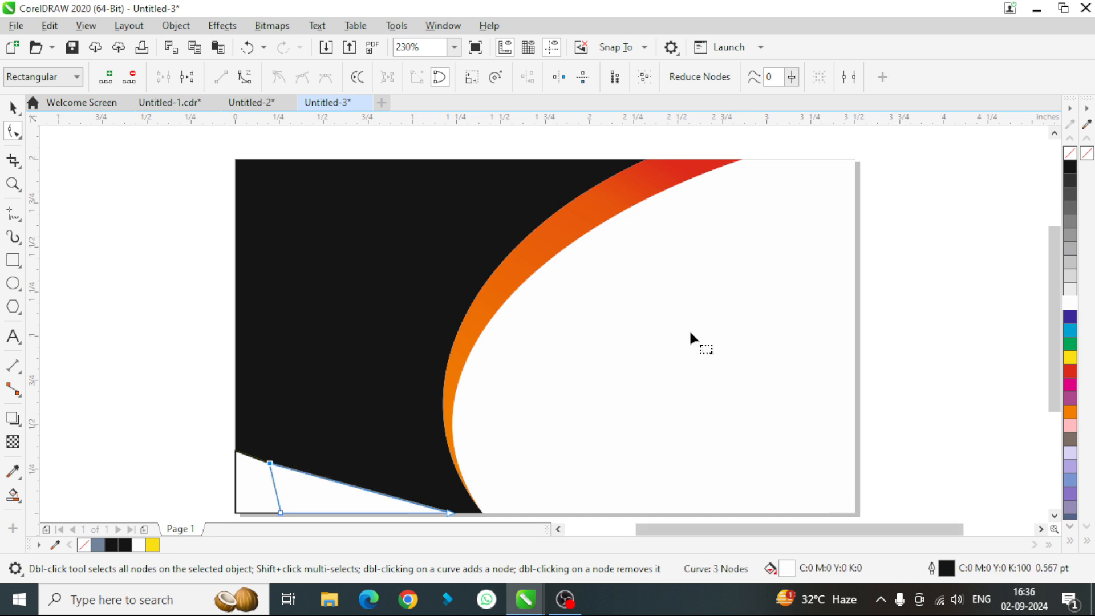
{"action": "left_click", "coordinate": [12, 110]}
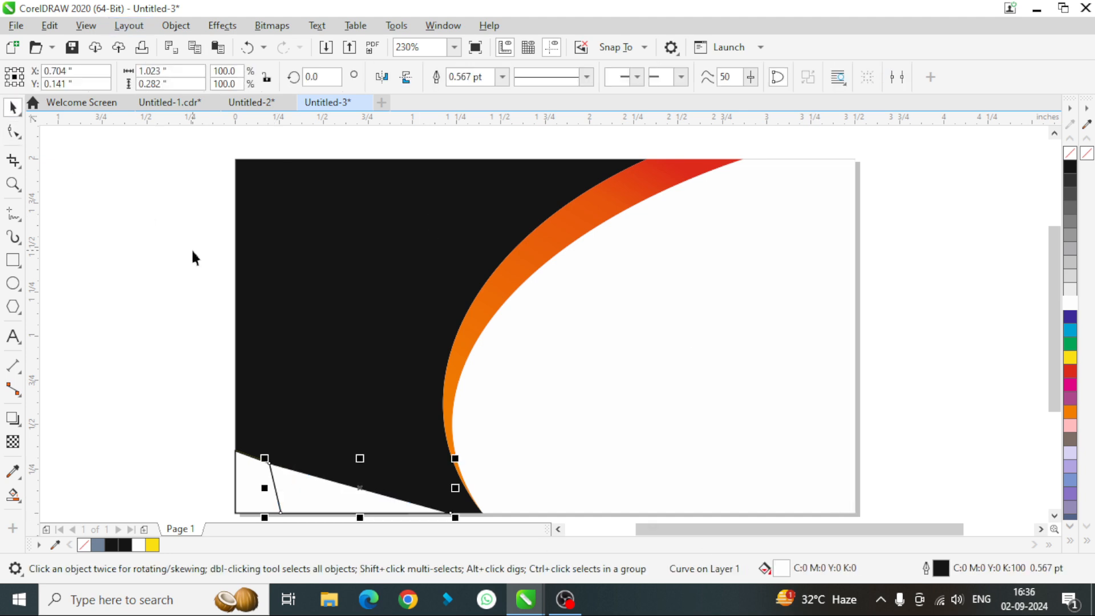
Step: Send the duplicate triangle one level back behind the original and remove the outlines of all three corner objects
{"action": "key", "text": "ctrl+Page_Down"}
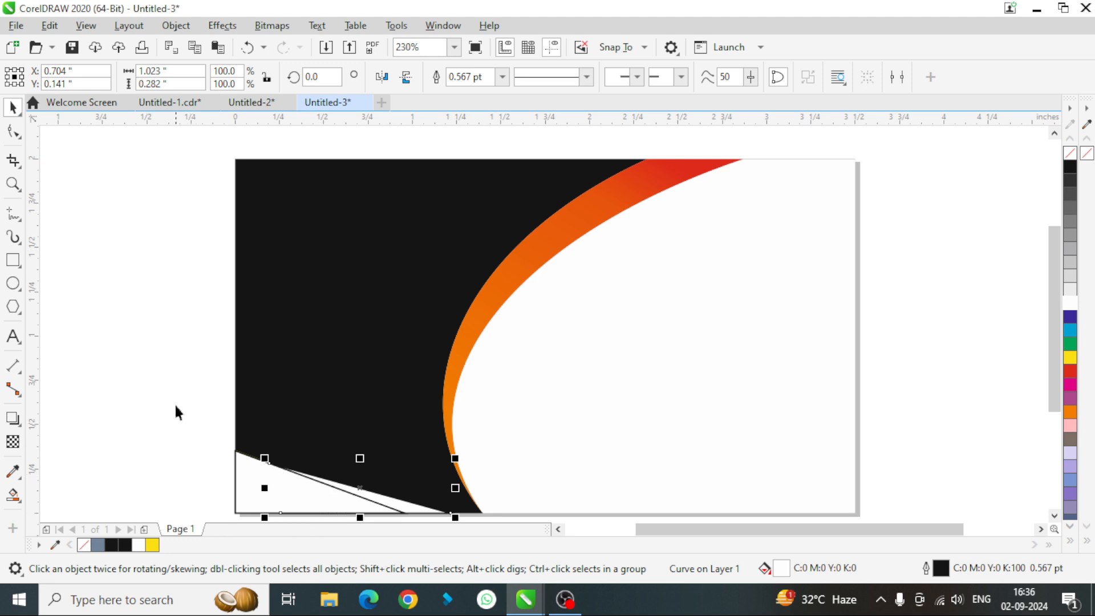
{"action": "left_click_drag", "start_coordinate": [176, 404], "coordinate": [473, 494]}
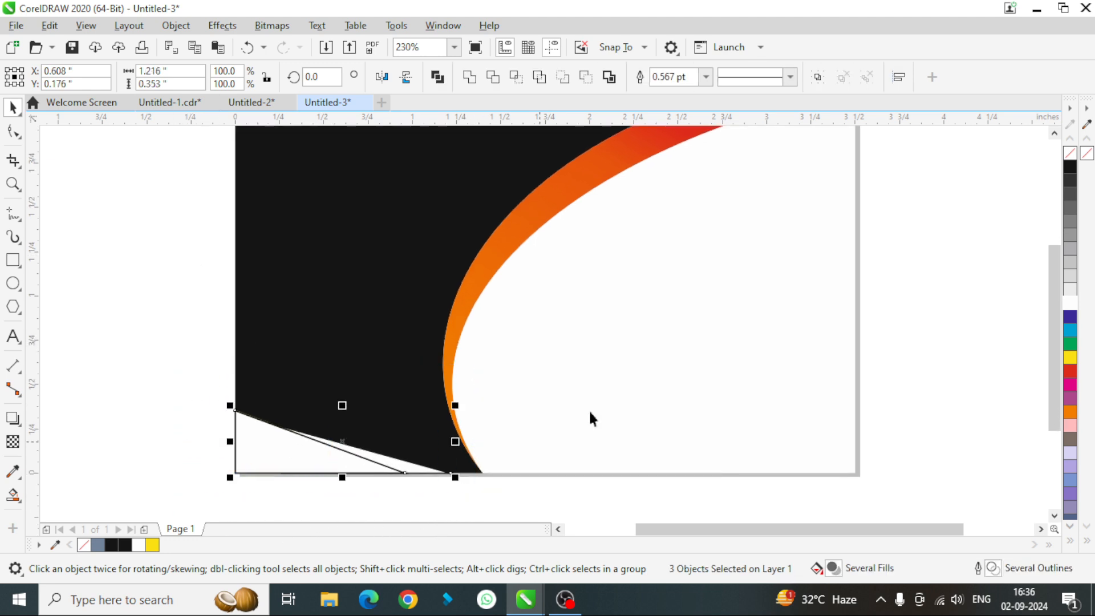
{"action": "right_click", "coordinate": [1071, 155]}
{"action": "left_click", "coordinate": [169, 451]}
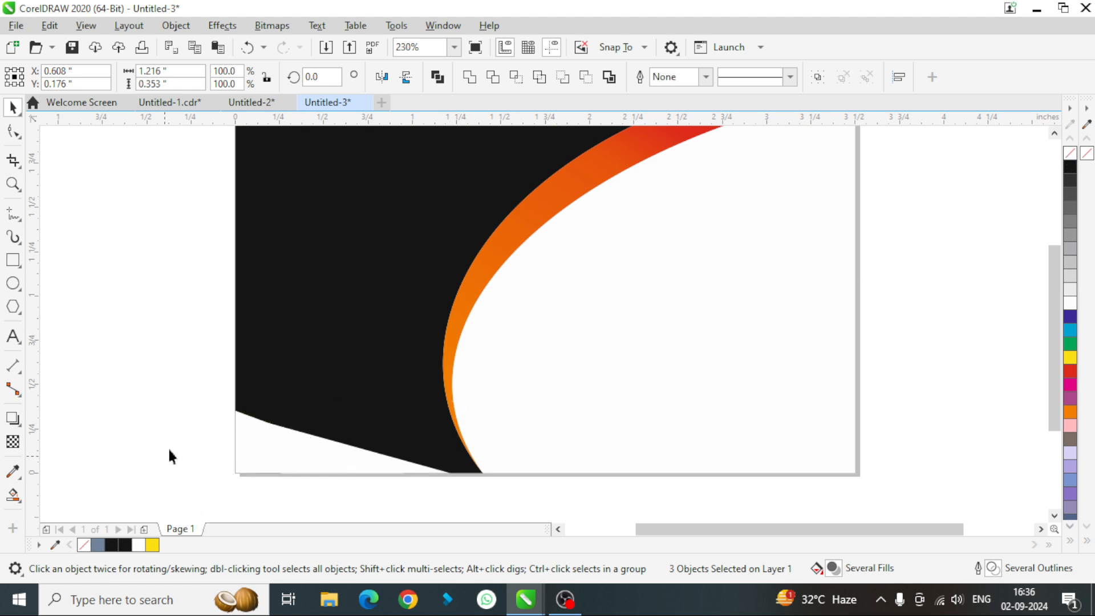
Step: Fill the rear corner triangle with orange (C:0 M:60 Y:100 K:0) and replace it with the curved band's copied orange-red fountain fill
{"action": "left_click", "coordinate": [420, 464]}
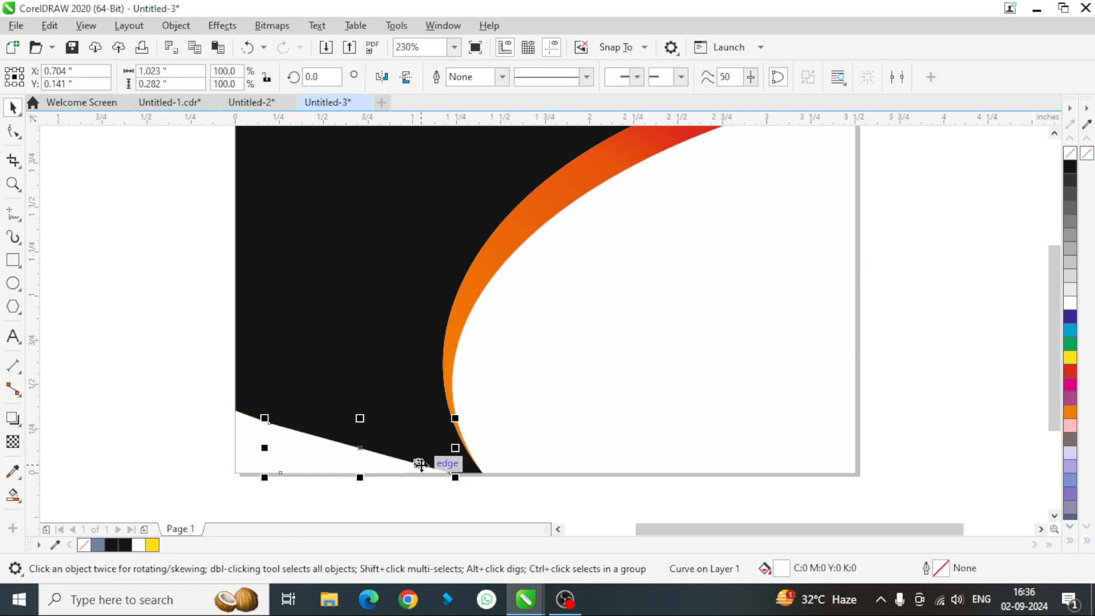
{"action": "left_click", "coordinate": [1071, 414]}
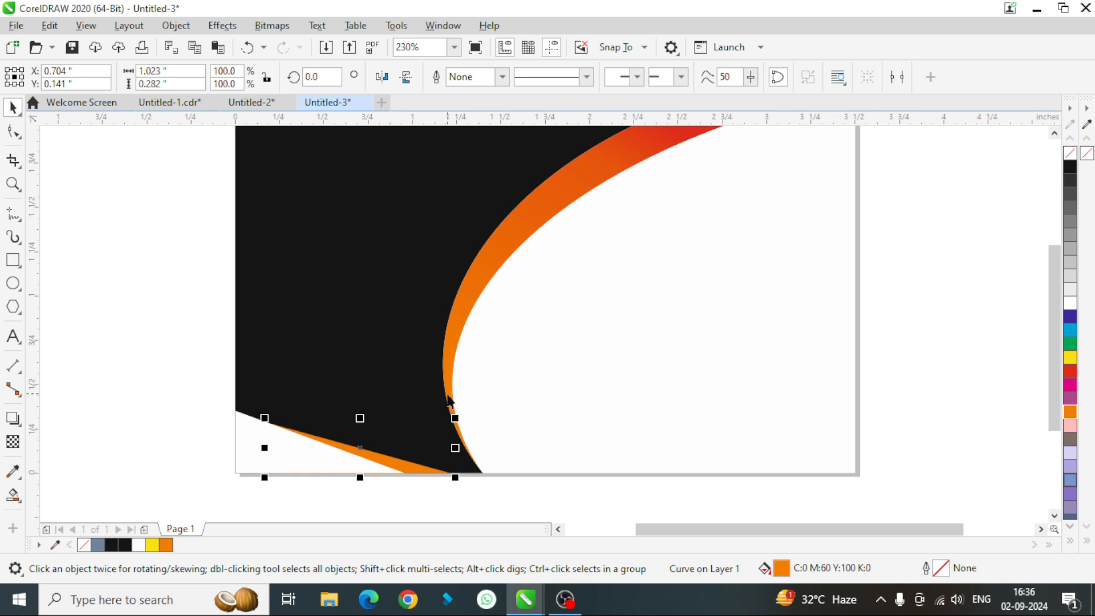
{"action": "key", "text": "g"}
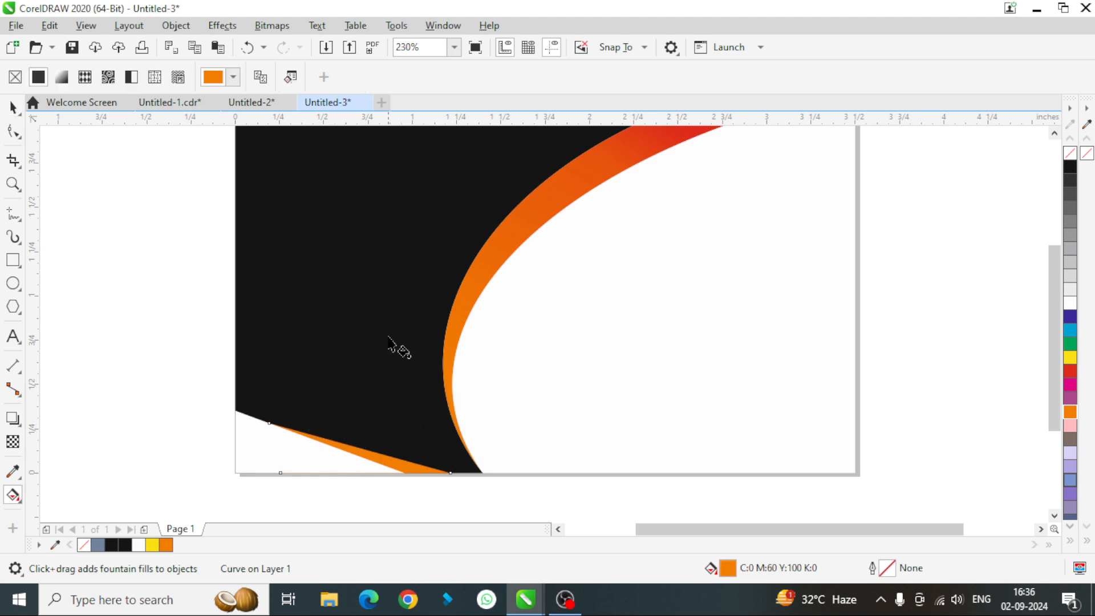
{"action": "left_click", "coordinate": [257, 84]}
{"action": "left_click", "coordinate": [615, 160]}
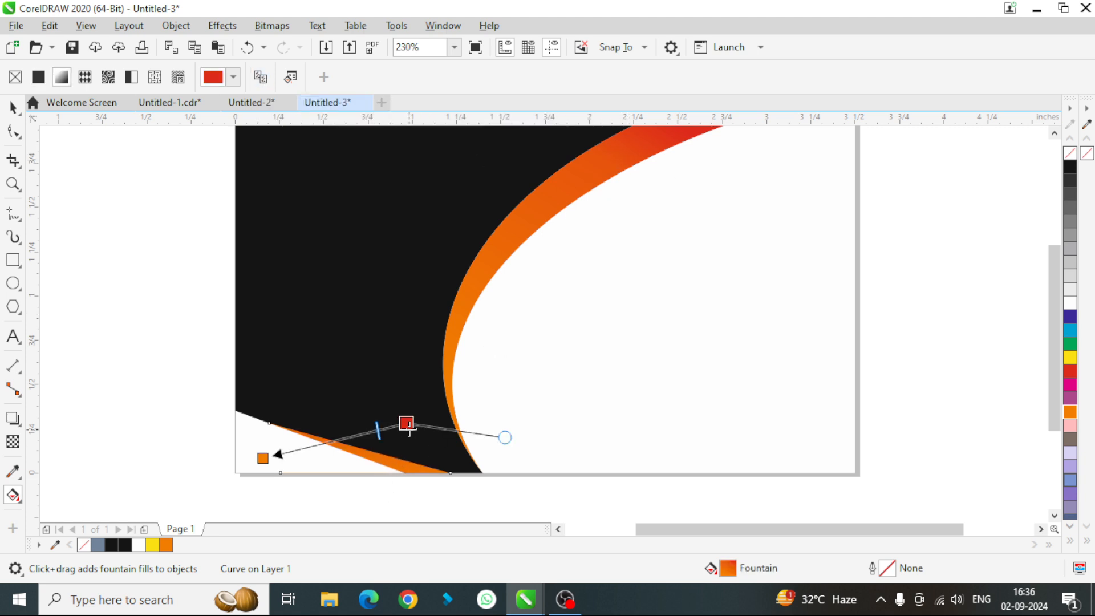
Step: Realign the rear triangle's fountain fill along its sloping edge, red at the upper tip and orange at the bottom tip, and deselect it
{"action": "left_click_drag", "start_coordinate": [407, 423], "coordinate": [364, 458]}
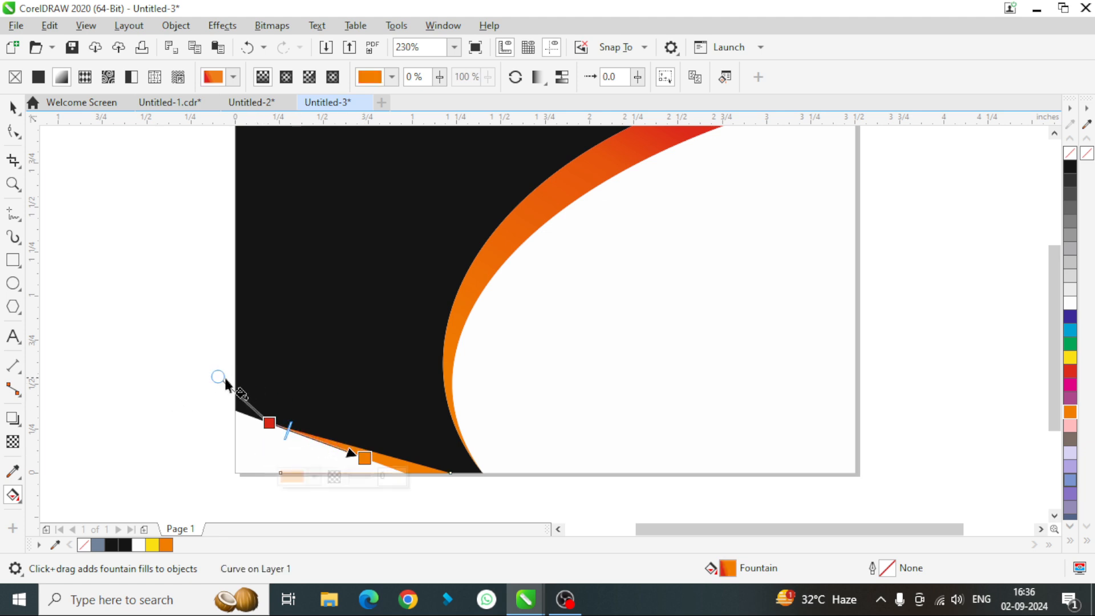
{"action": "left_click_drag", "start_coordinate": [219, 375], "coordinate": [293, 355]}
{"action": "left_click_drag", "start_coordinate": [287, 431], "coordinate": [436, 467]}
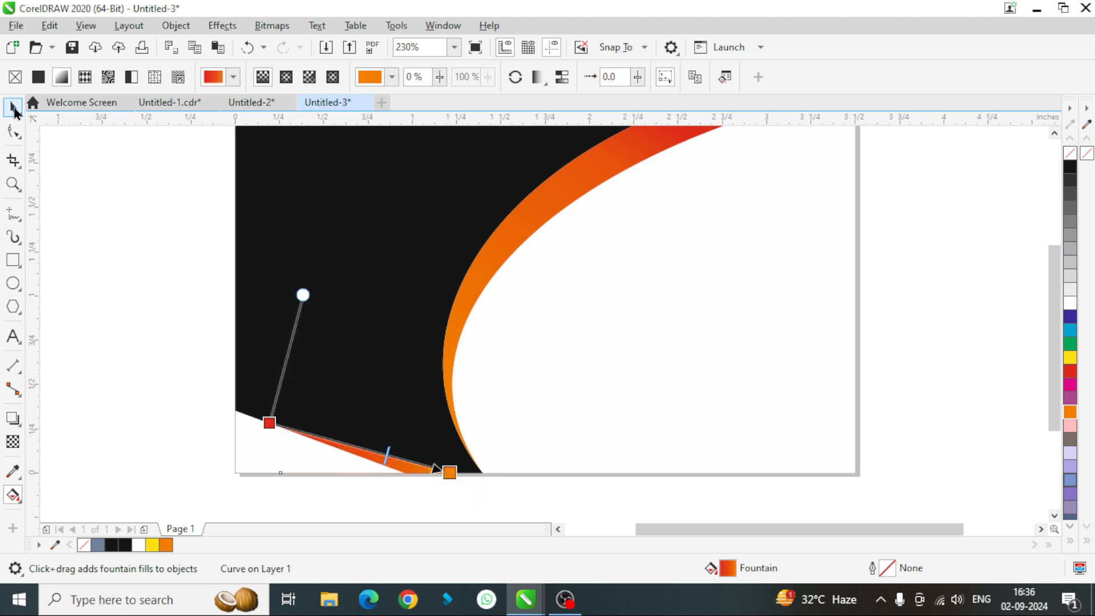
{"action": "left_click", "coordinate": [13, 107]}
{"action": "scroll", "coordinate": [497, 284], "scroll_direction": "down", "scroll_amount": 1}
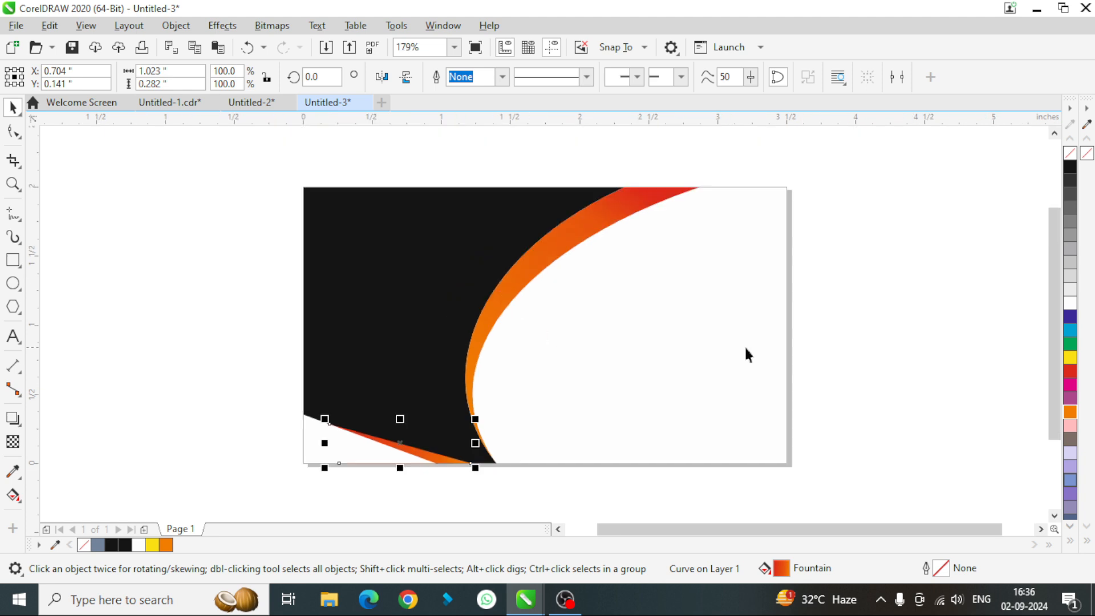
{"action": "left_click", "coordinate": [897, 255]}
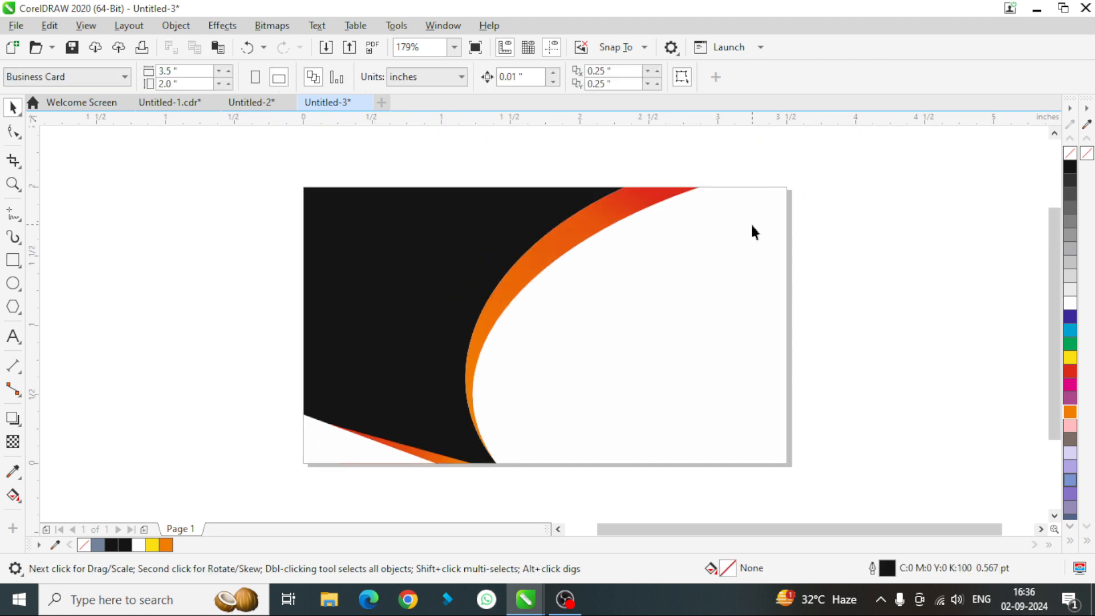
Step: Fill the front corner triangle with light grey (C:0 M:0 Y:0 K:20) and deselect it
{"action": "left_click", "coordinate": [321, 441]}
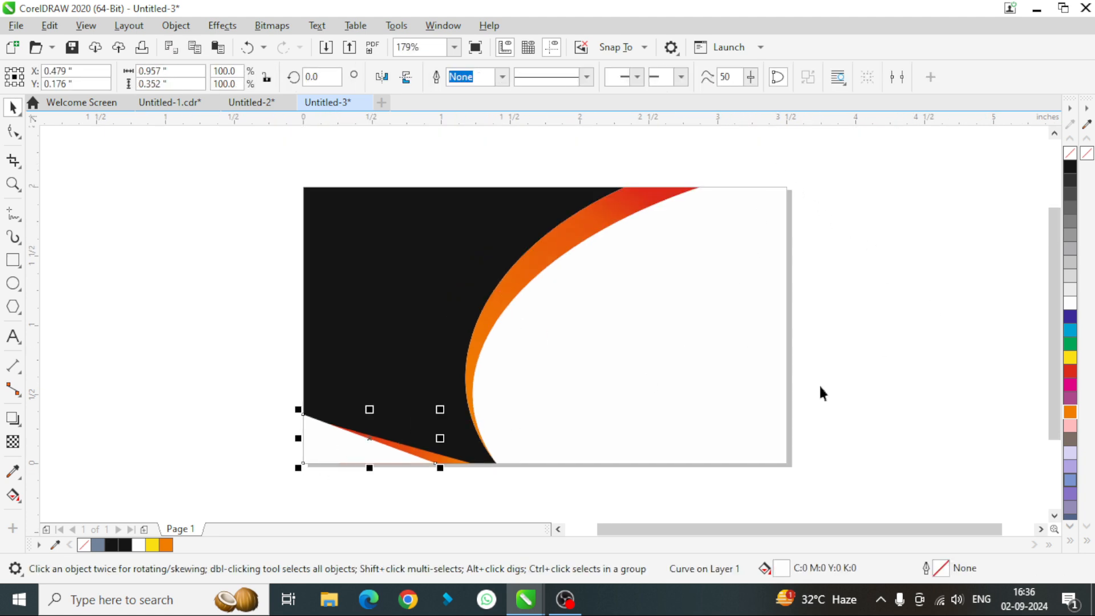
{"action": "left_click", "coordinate": [1070, 277]}
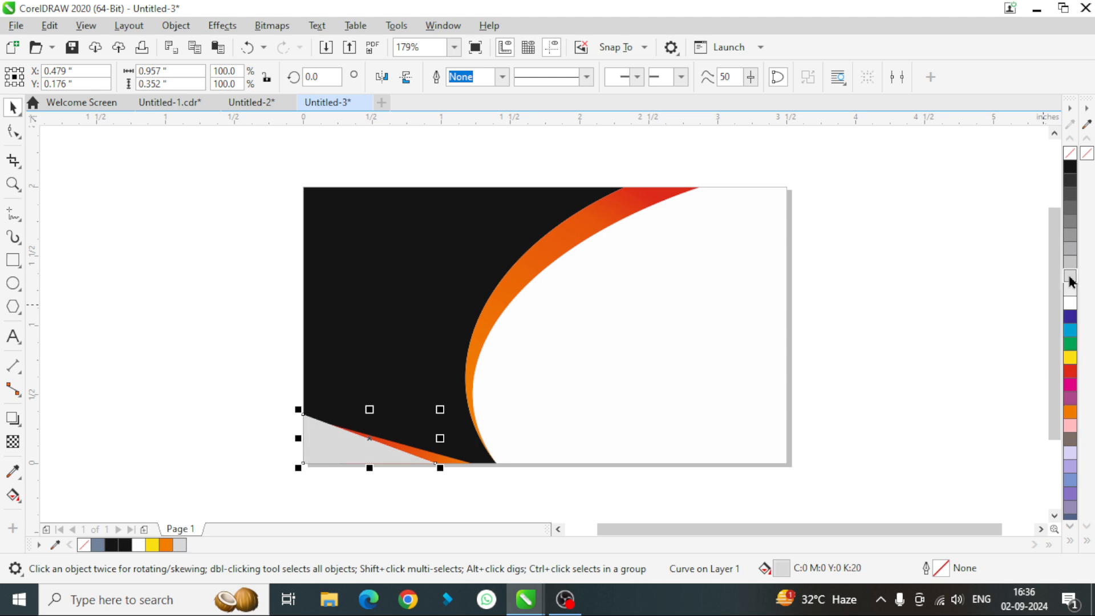
{"action": "left_click", "coordinate": [898, 278]}
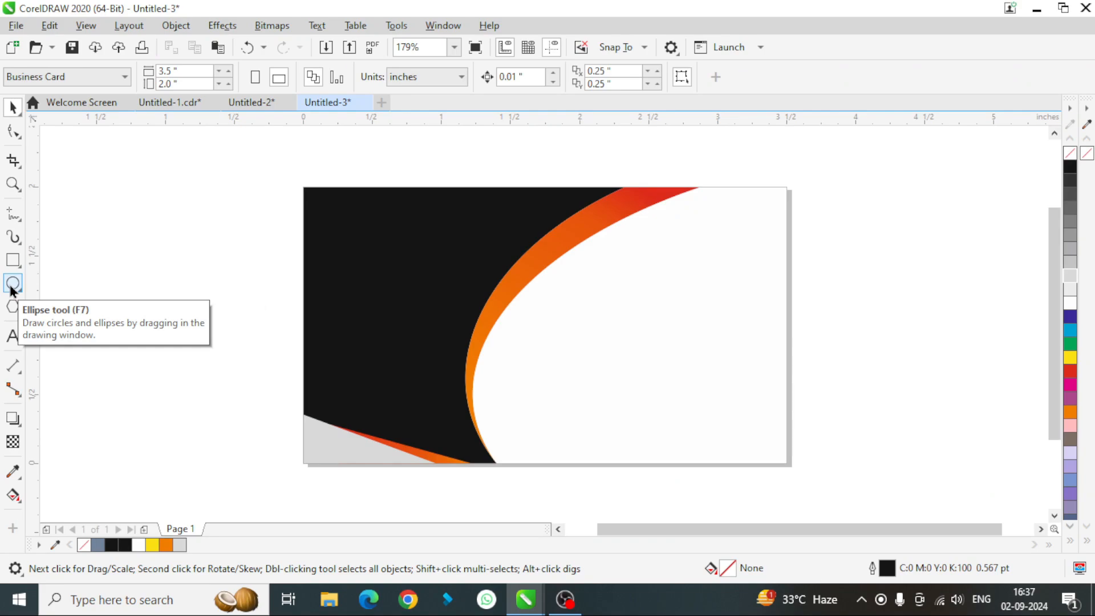
Step: Draw a circle about 0.69 inches across, filled orange (C:0 M:60 Y:100 K:0), on the empty area beside the card's black panel
{"action": "left_click", "coordinate": [12, 288]}
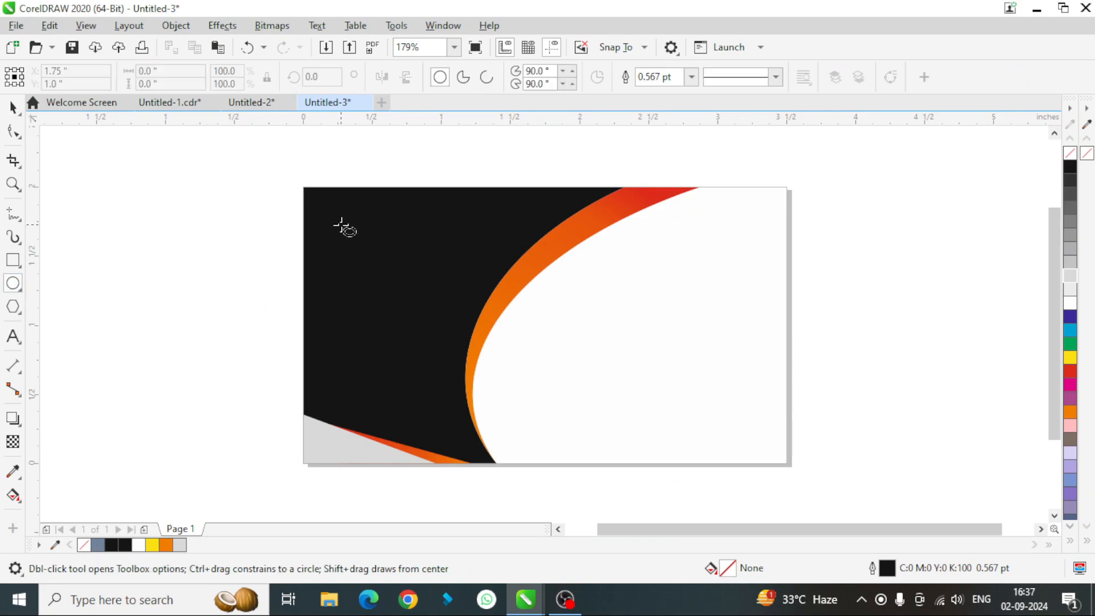
{"action": "left_click_drag", "start_coordinate": [340, 223], "coordinate": [205, 244]}
{"action": "left_click", "coordinate": [13, 108]}
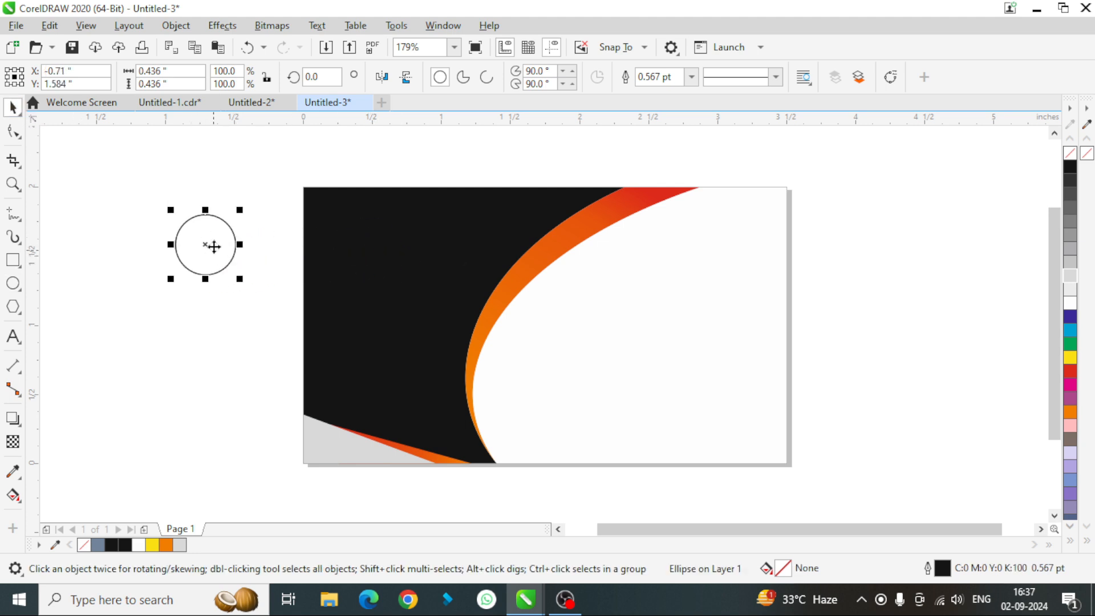
{"action": "left_click", "coordinate": [1071, 413]}
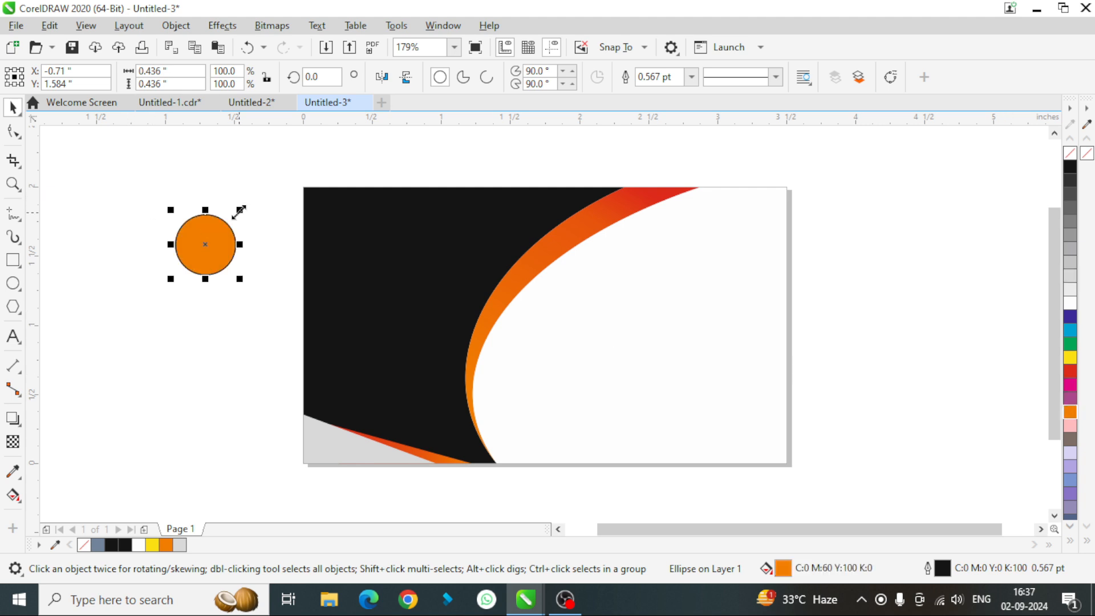
{"action": "left_click_drag", "start_coordinate": [239, 213], "coordinate": [276, 176]}
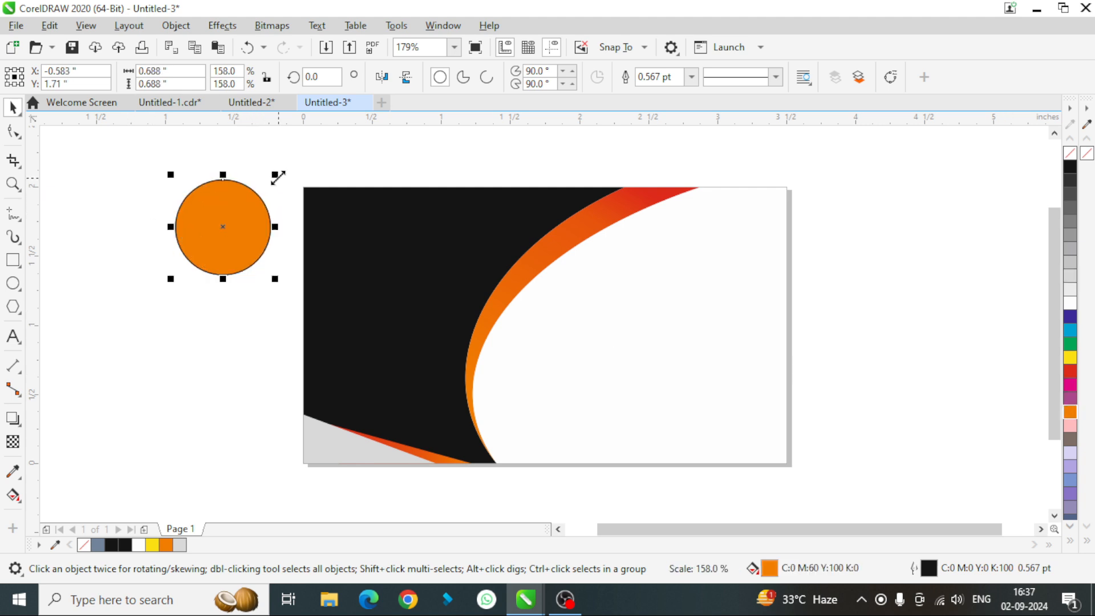
{"action": "left_click_drag", "start_coordinate": [230, 225], "coordinate": [202, 259]}
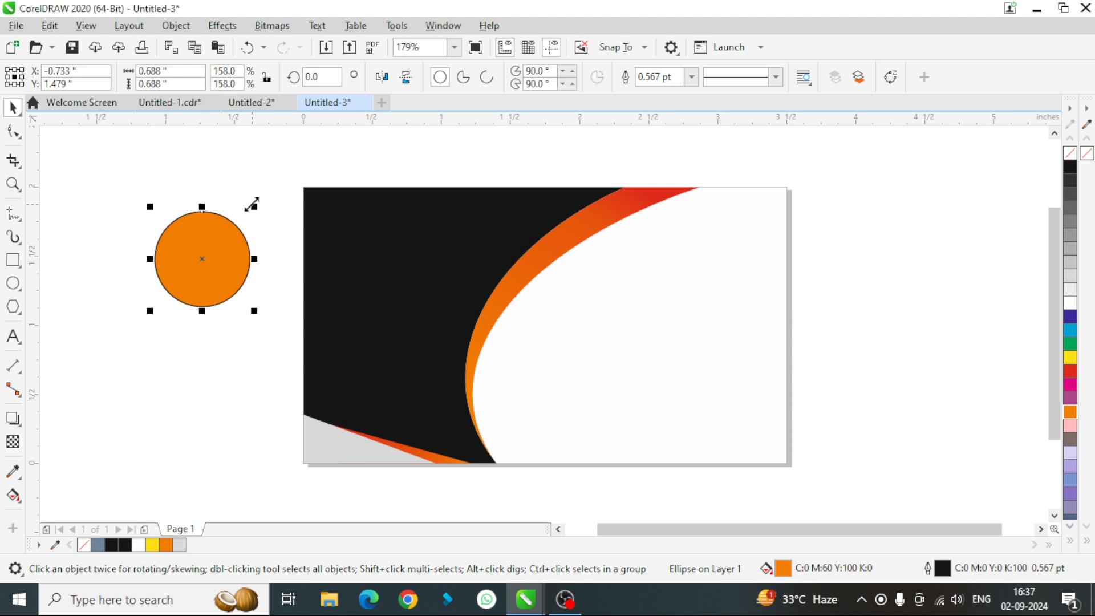
Step: Add a concentric black duplicate about 0.30 inches across and scale the outer orange circle to about 0.48 inches around its centre
{"action": "left_click_drag", "start_coordinate": [254, 204], "coordinate": [244, 230]}
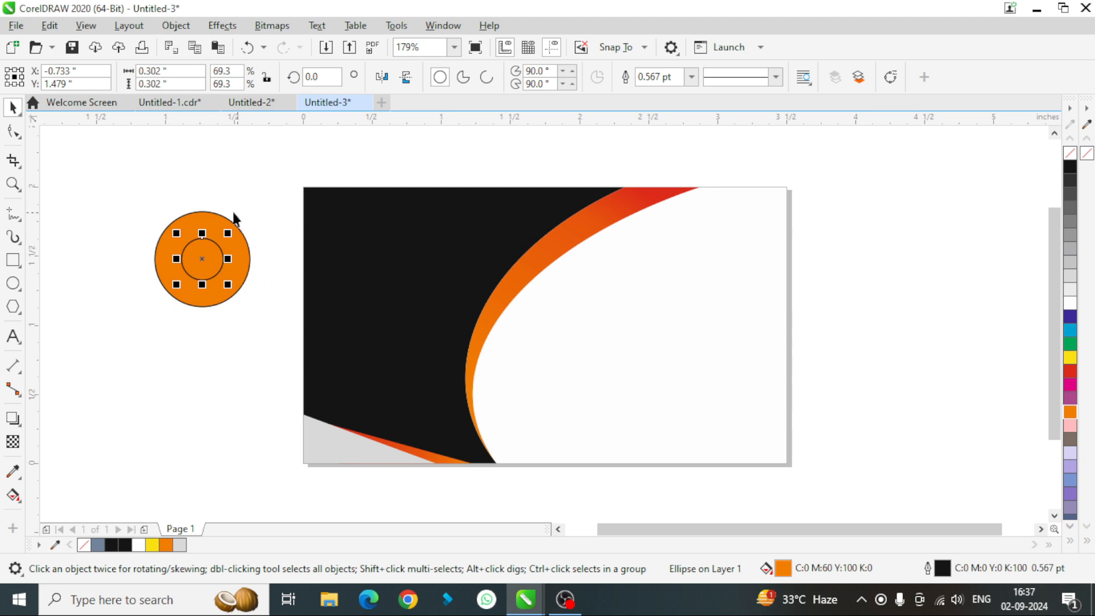
{"action": "left_click", "coordinate": [1071, 167]}
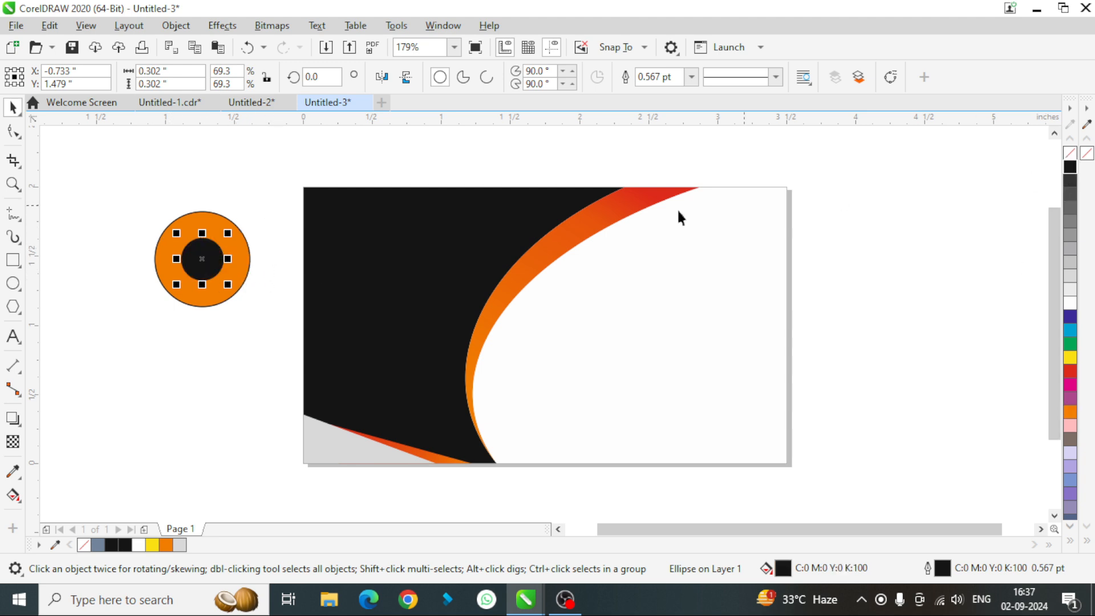
{"action": "left_click", "coordinate": [212, 227]}
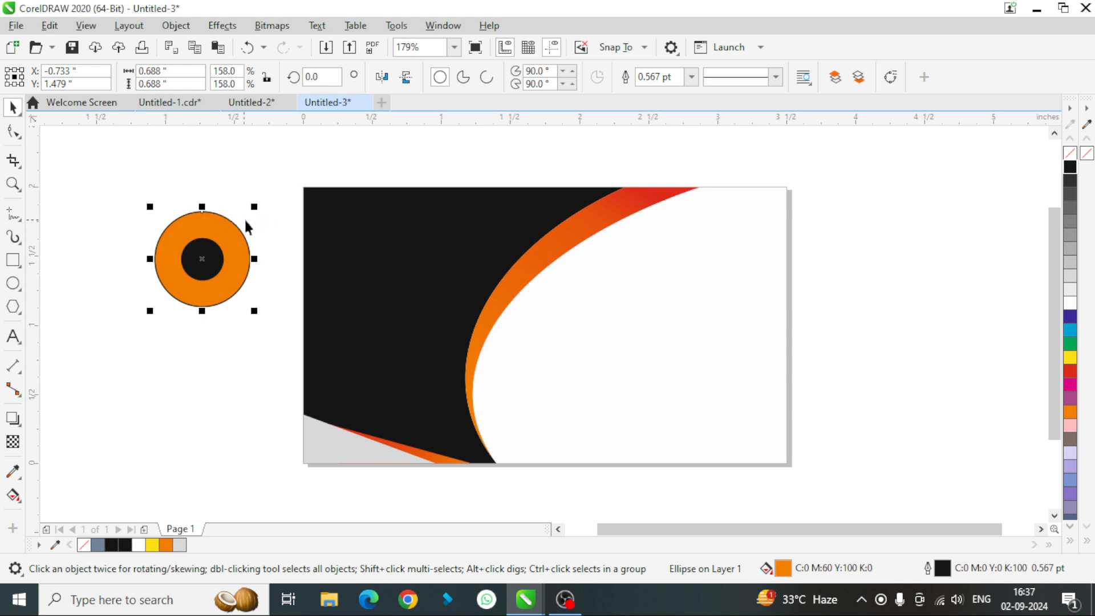
{"action": "left_click_drag", "start_coordinate": [254, 206], "coordinate": [254, 228]}
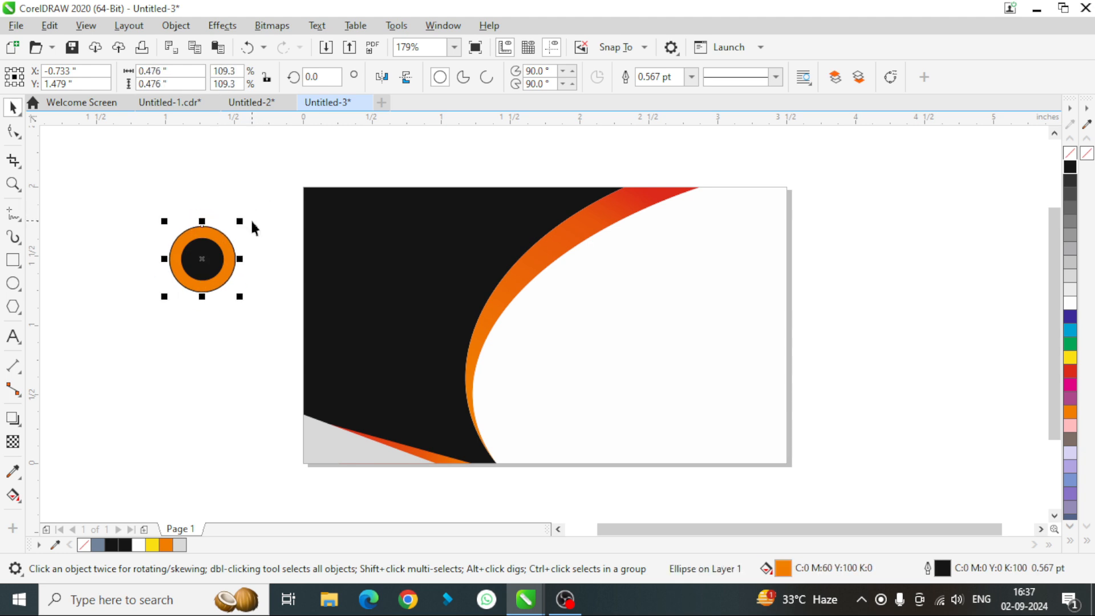
{"action": "left_click", "coordinate": [196, 351]}
Step: Draw a straight black diagonal line about 0.087 inches long across the orange ring's upper-left part, with a 4.0 pt outline
{"action": "left_click", "coordinate": [14, 217]}
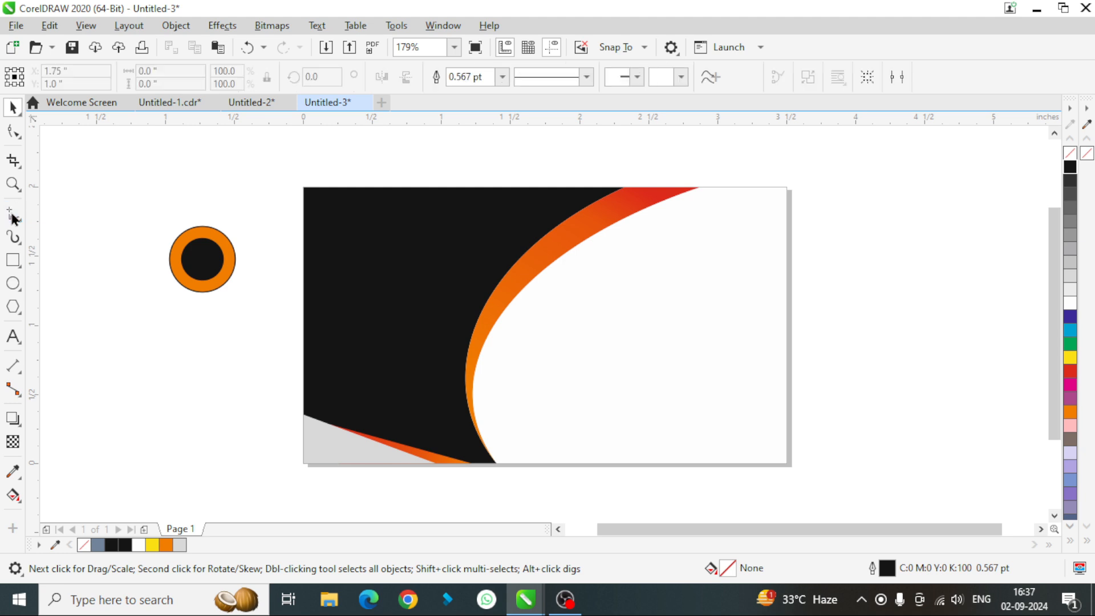
{"action": "left_click", "coordinate": [185, 246]}
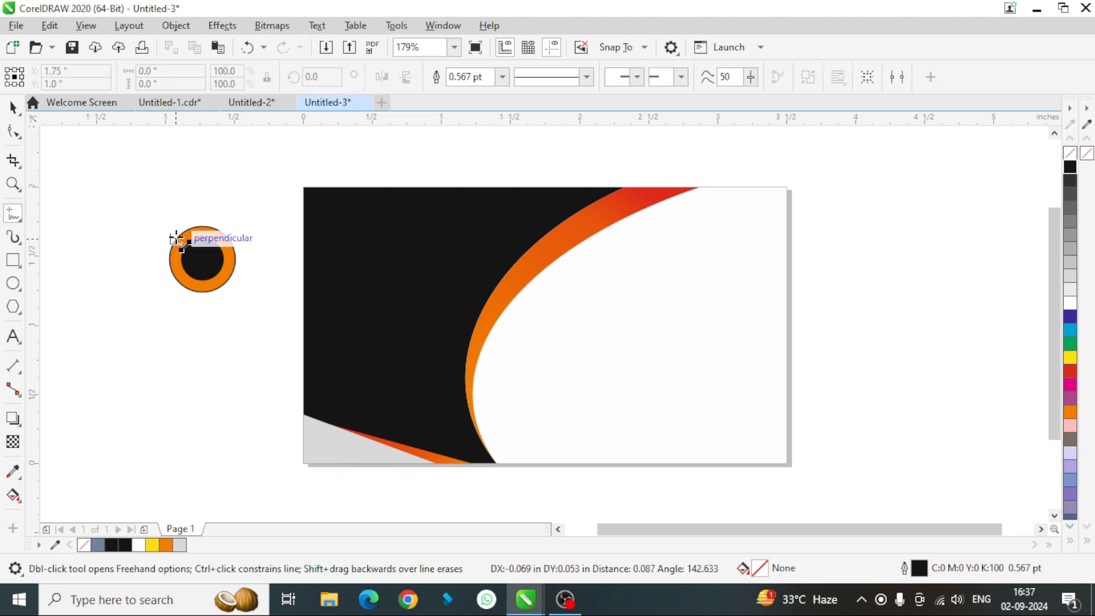
{"action": "left_click", "coordinate": [176, 239]}
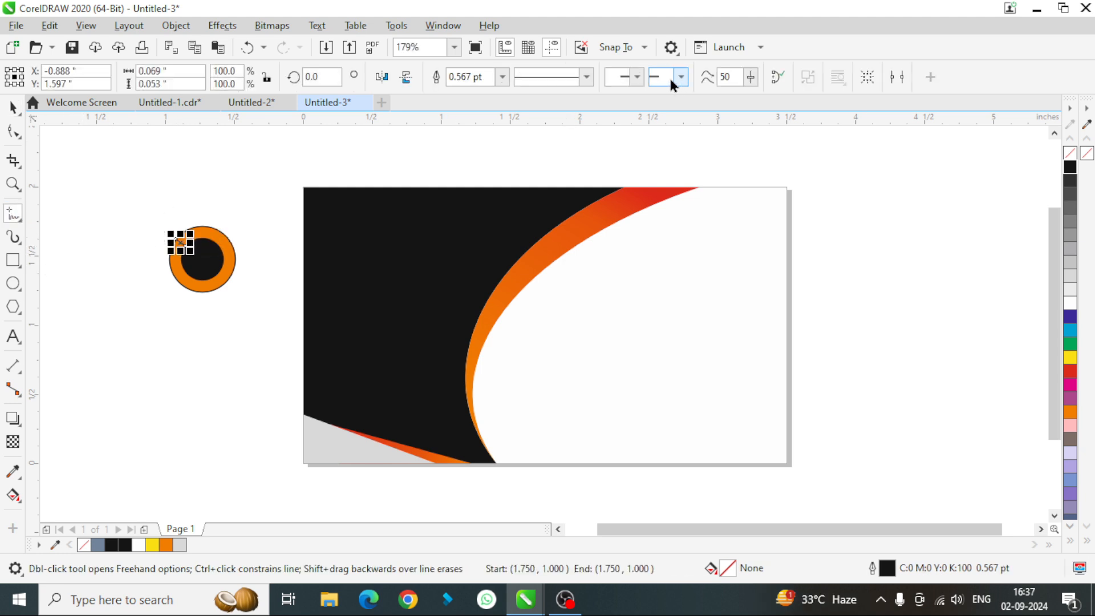
{"action": "left_click", "coordinate": [502, 77]}
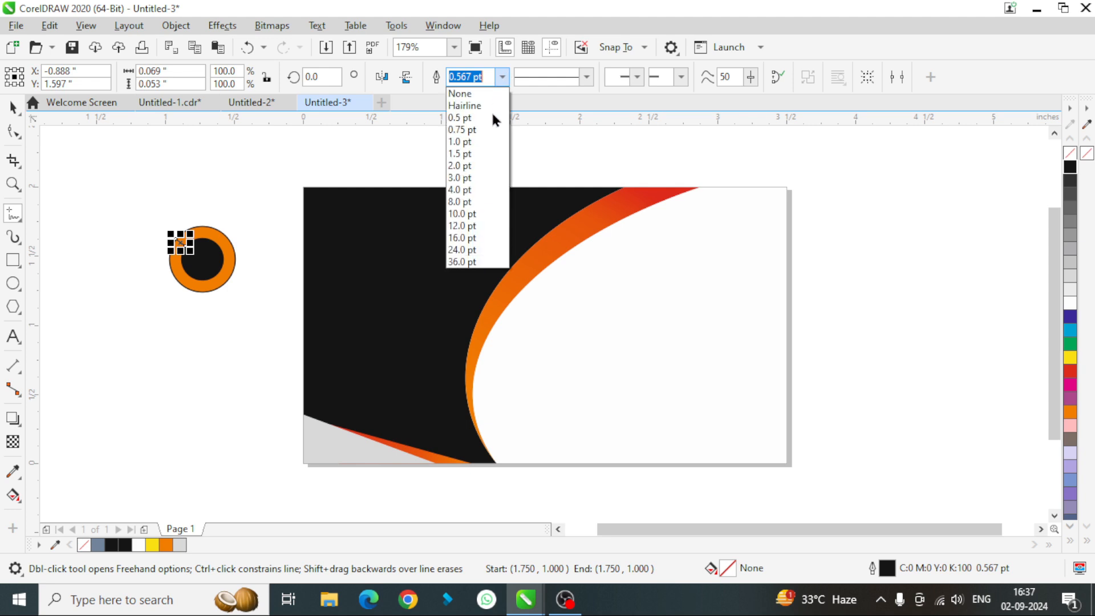
{"action": "left_click", "coordinate": [470, 190]}
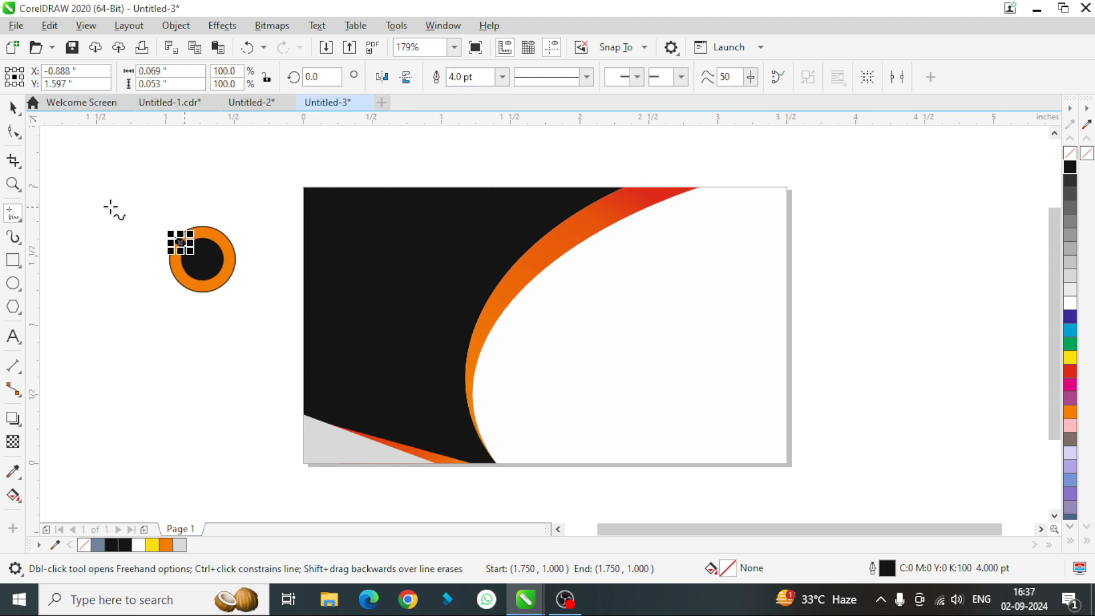
{"action": "left_click", "coordinate": [13, 108]}
{"action": "left_click", "coordinate": [57, 222]}
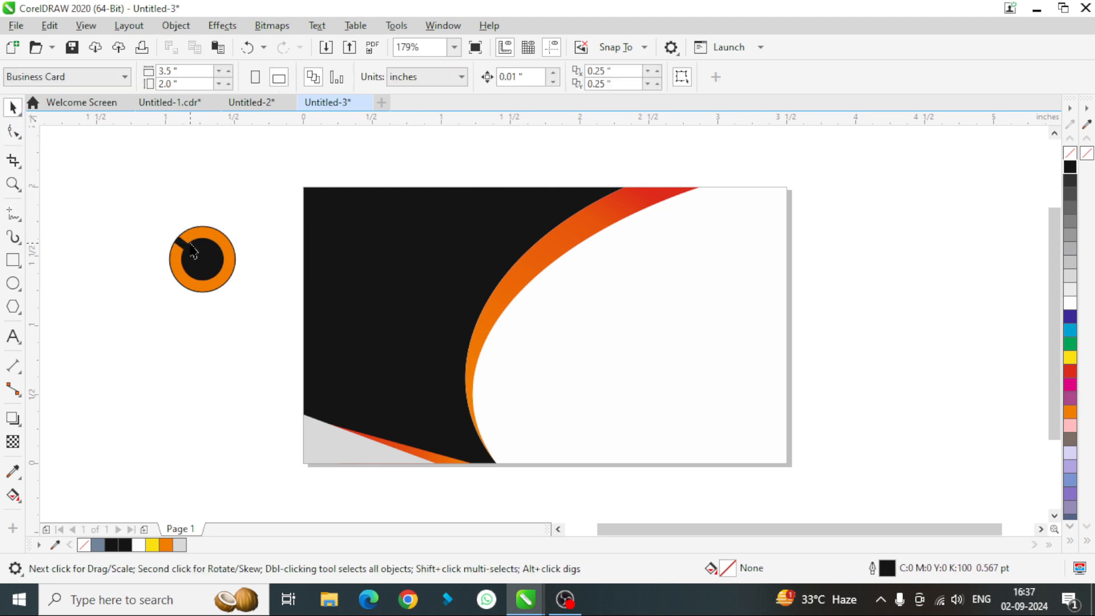
Step: Duplicate the short black bar towards the ring's upper-right part and rotate the copy to about 75.08 degrees
{"action": "left_click", "coordinate": [183, 245]}
{"action": "left_click_drag", "start_coordinate": [182, 244], "coordinate": [223, 240]}
{"action": "left_click", "coordinate": [221, 231]}
{"action": "left_click", "coordinate": [242, 237]}
{"action": "left_click", "coordinate": [219, 234]}
{"action": "left_click", "coordinate": [220, 233]}
{"action": "left_click", "coordinate": [253, 226]}
{"action": "left_click", "coordinate": [220, 234]}
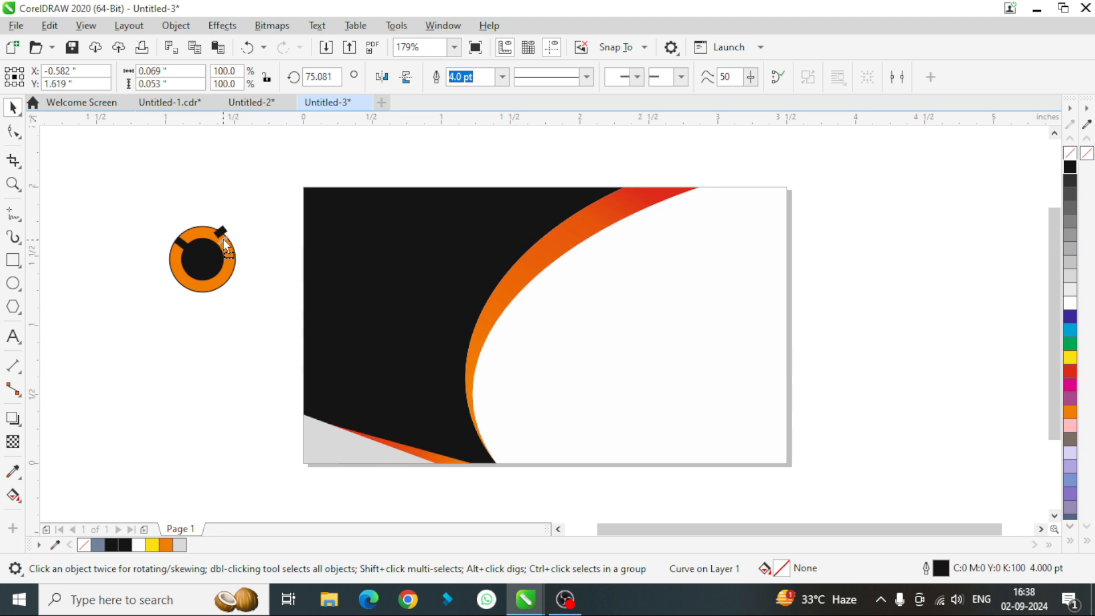
Step: Position the rotated bar across the ring's upper-right part at about X -0.602, Y 1.619 inches, opposite the first bar
{"action": "left_click", "coordinate": [246, 260]}
{"action": "left_click", "coordinate": [223, 240]}
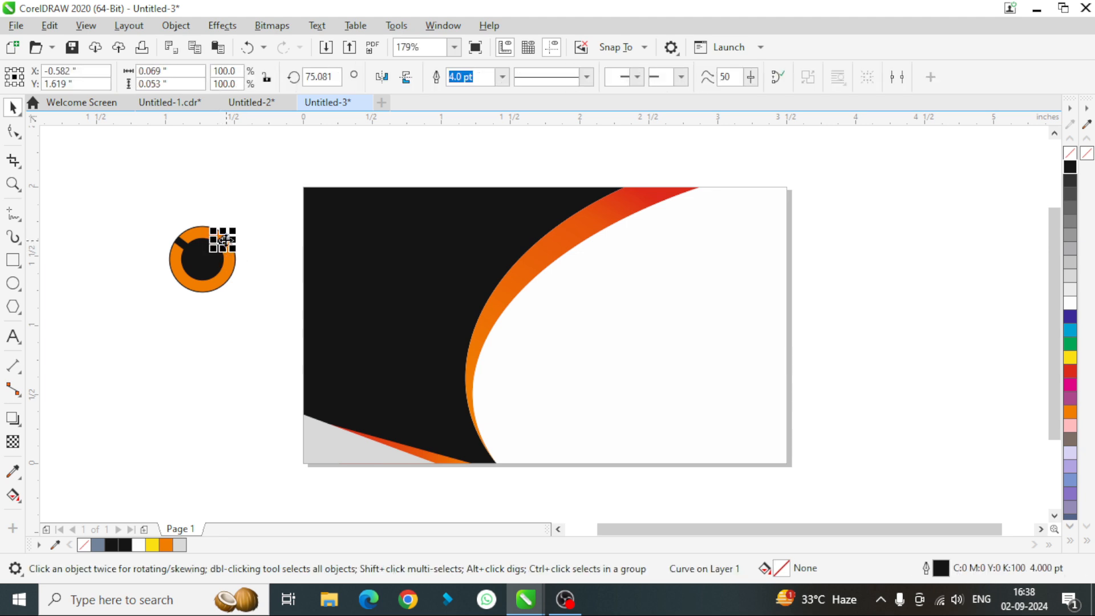
{"action": "left_click_drag", "start_coordinate": [225, 239], "coordinate": [224, 239]}
{"action": "left_click", "coordinate": [239, 194]}
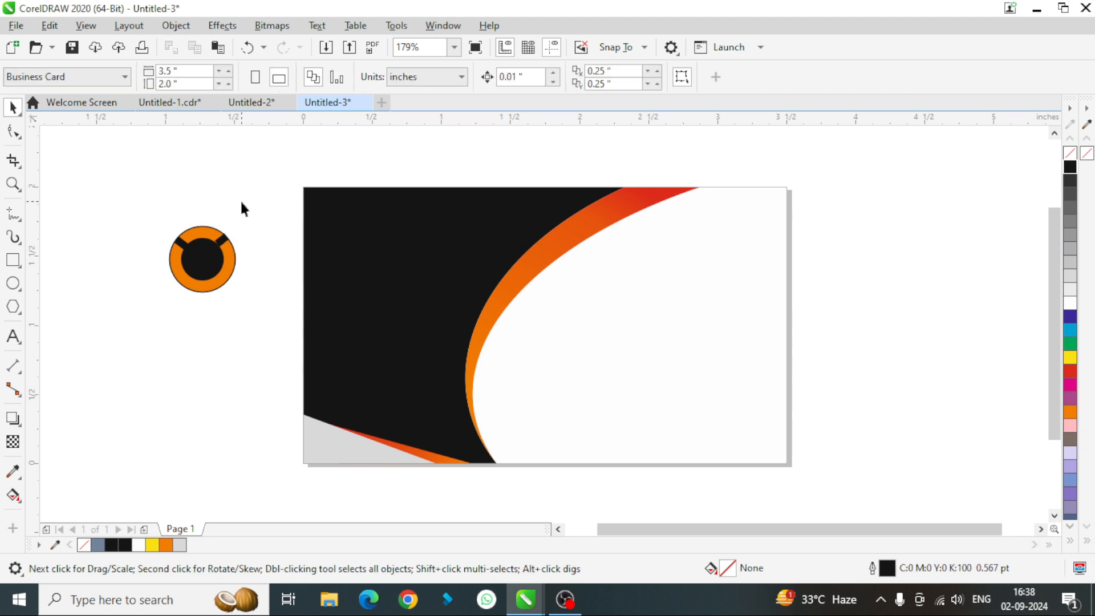
{"action": "left_click", "coordinate": [221, 240]}
{"action": "left_click_drag", "start_coordinate": [222, 241], "coordinate": [238, 222]}
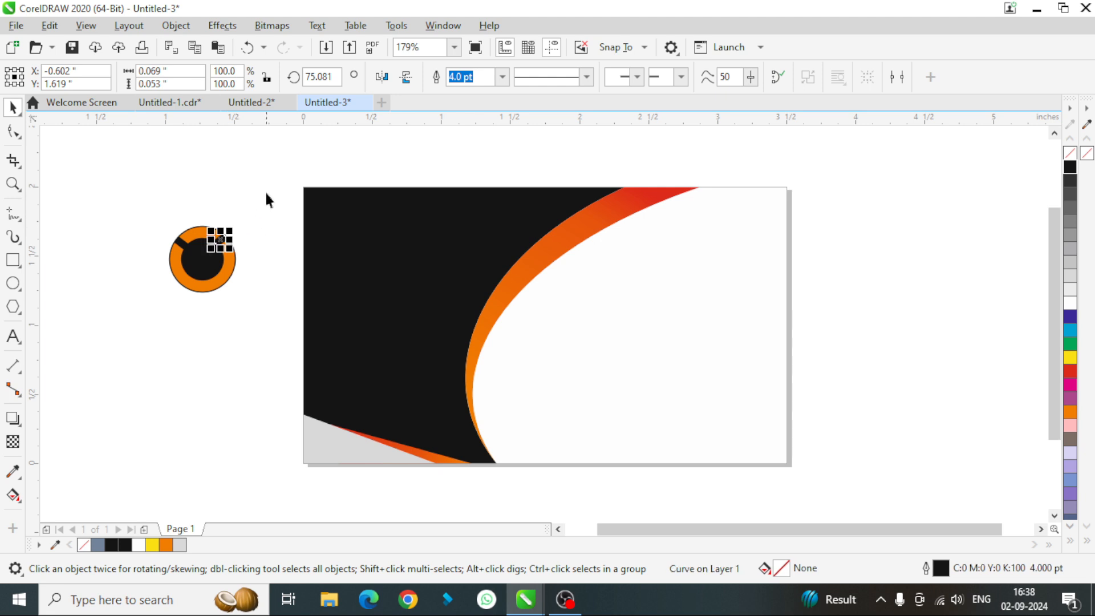
{"action": "left_click", "coordinate": [268, 195]}
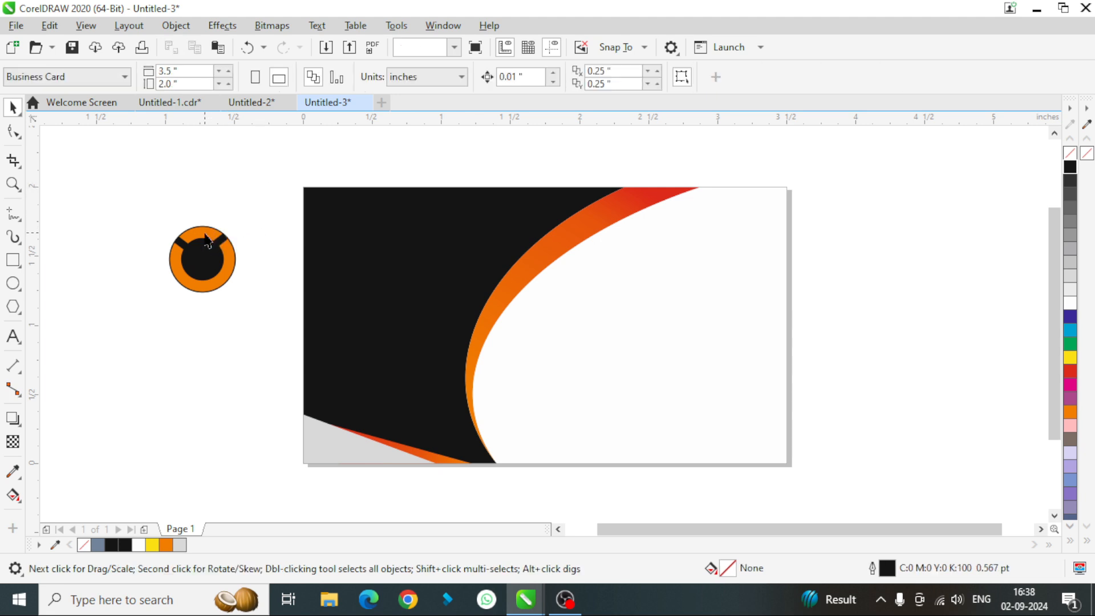
Step: Remove the outline from the orange circle and deselect it
{"action": "left_click", "coordinate": [208, 238]}
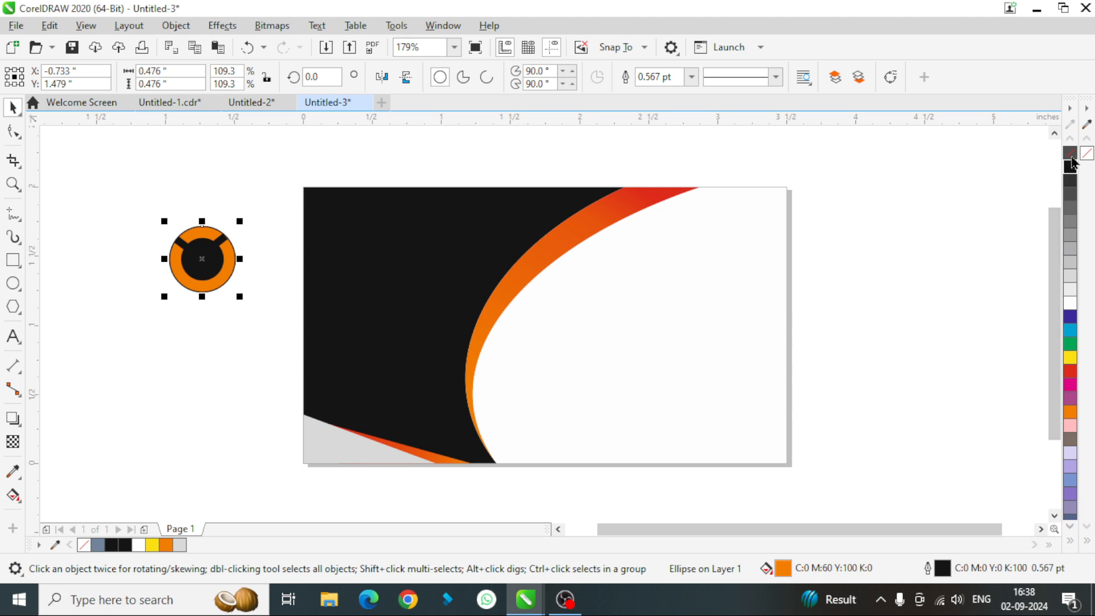
{"action": "right_click", "coordinate": [1071, 153]}
{"action": "left_click", "coordinate": [184, 378]}
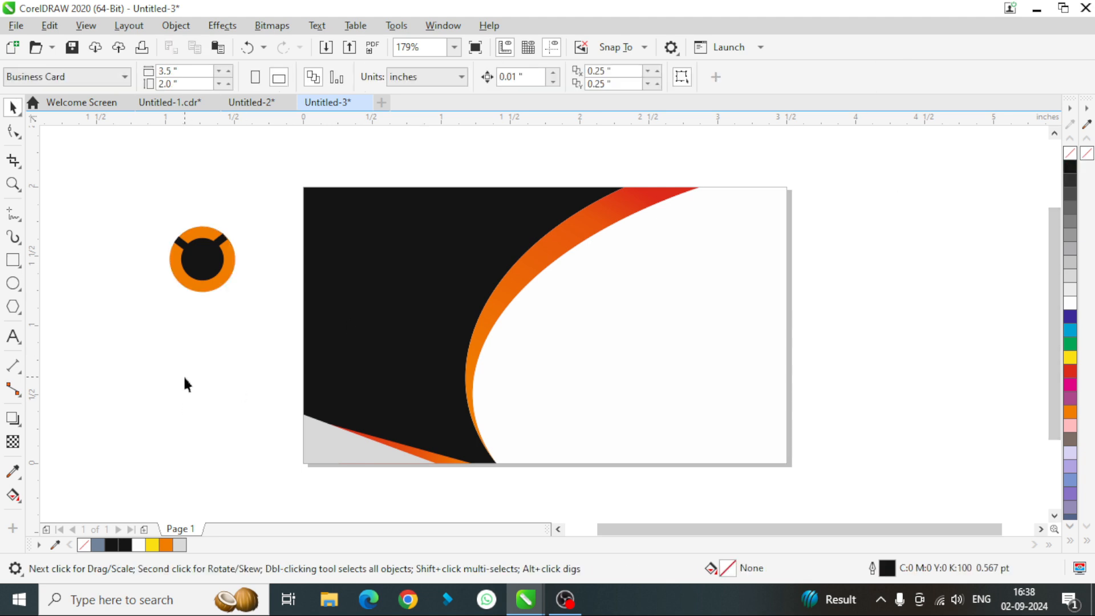
Step: Nudge the bar on the ring's upper-right part 0.01 inches down and 0.01 inches to the right
{"action": "left_click", "coordinate": [219, 245]}
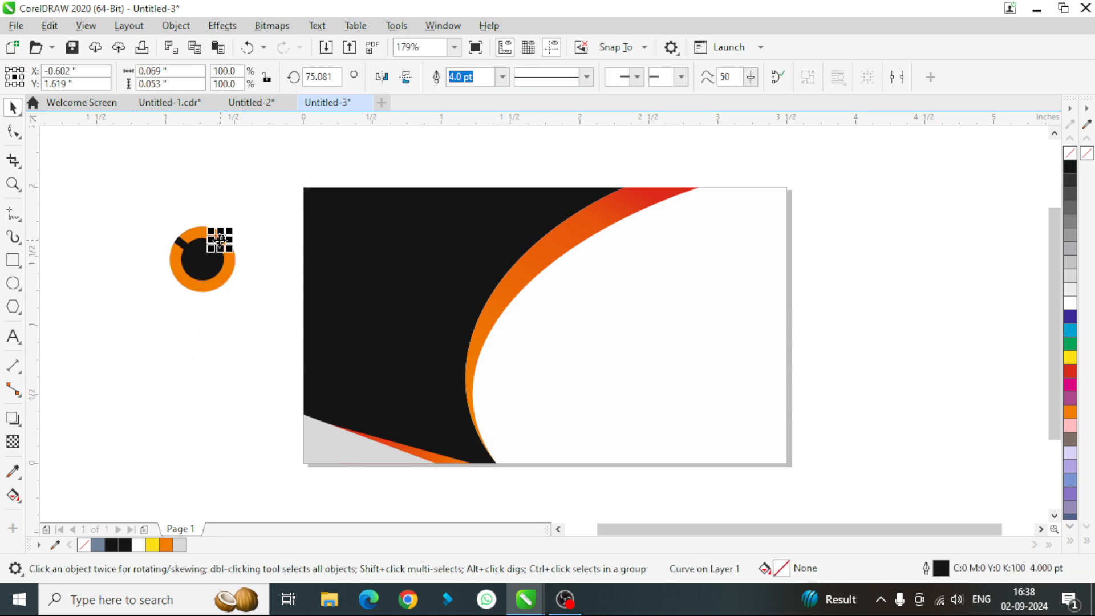
{"action": "key", "text": "Down"}
{"action": "left_click", "coordinate": [215, 317]}
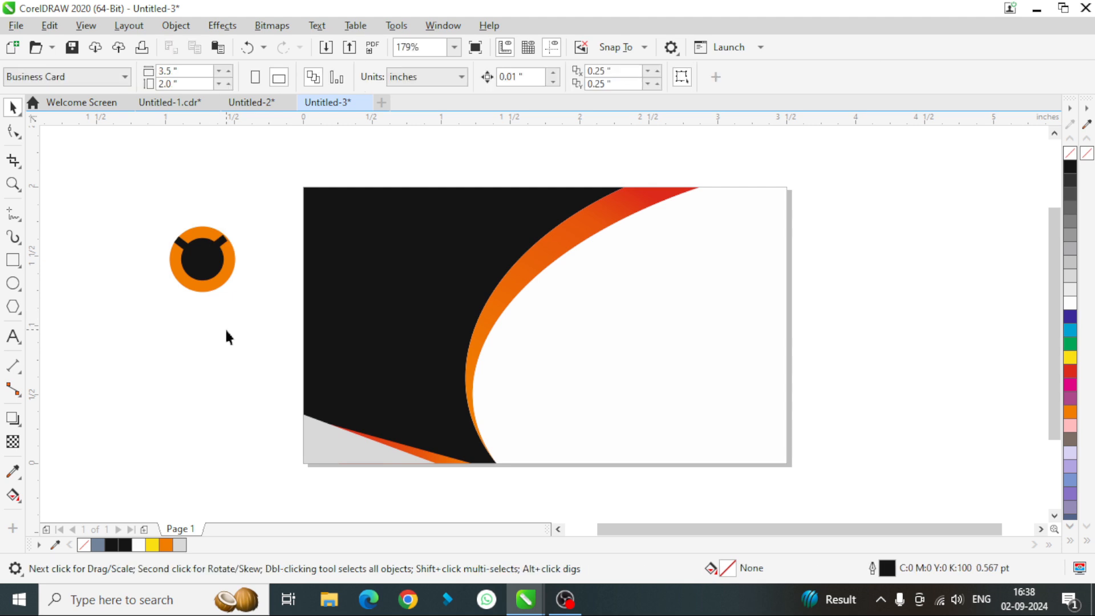
{"action": "left_click", "coordinate": [221, 244]}
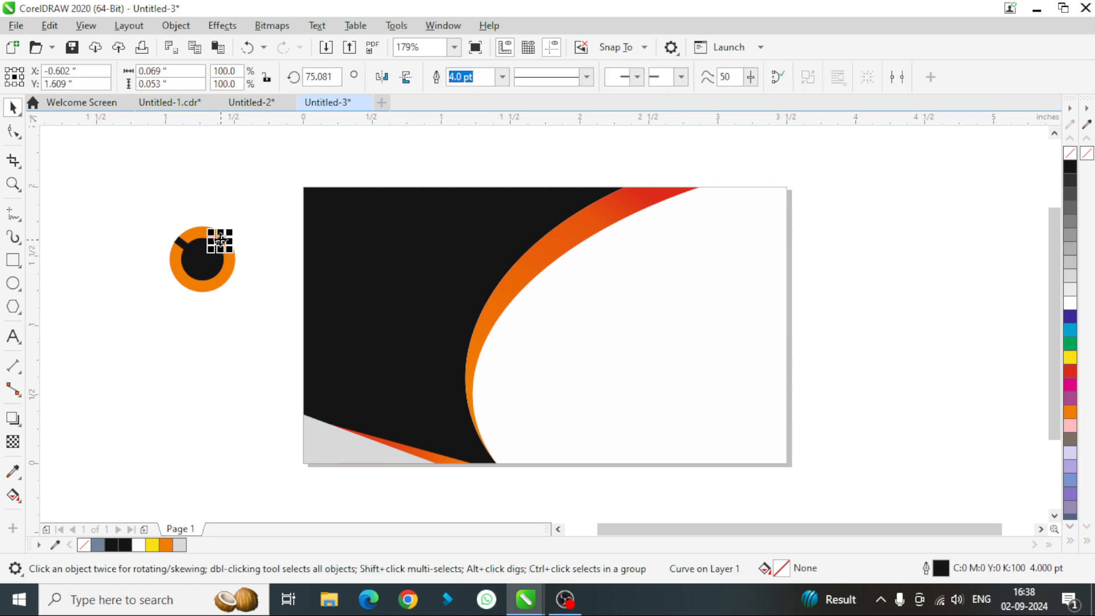
{"action": "key", "text": "Right"}
{"action": "left_click", "coordinate": [171, 317]}
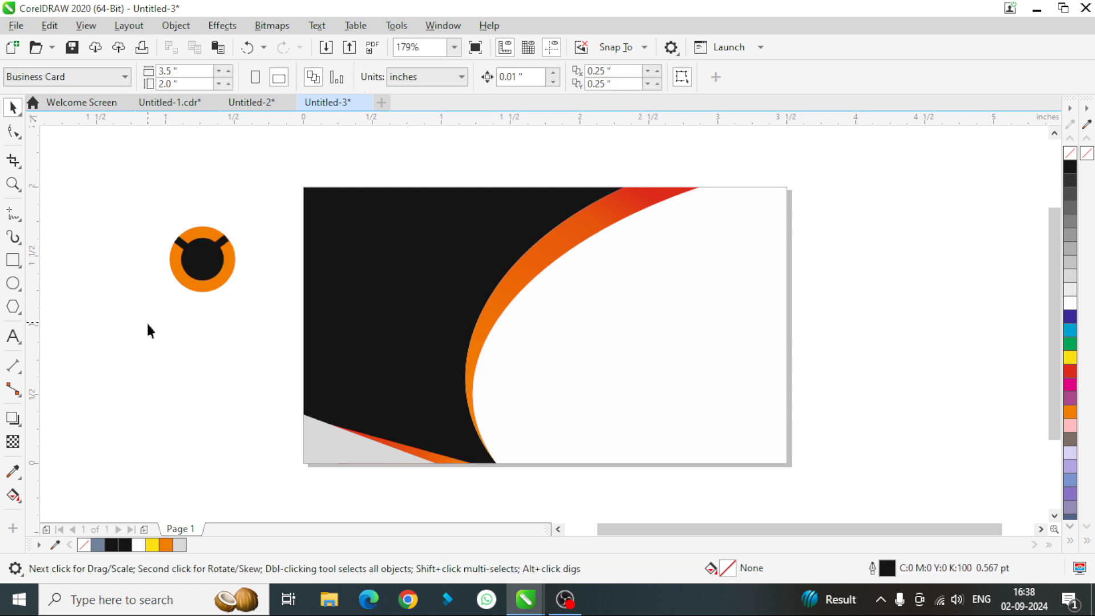
Step: Stretch both black bars outward past the ring's edge, to about 0.149 × 0.115 inches (right) and 0.124 × 0.095 inches (left)
{"action": "key", "text": "ctrl+z"}
{"action": "left_click", "coordinate": [224, 240]}
{"action": "left_click_drag", "start_coordinate": [231, 228], "coordinate": [242, 218]}
{"action": "left_click", "coordinate": [149, 342]}
Step: Create a Smart Fill shape from the ring segment between the two bars and colour it yellow (C:0 M:0 Y:100 K:0)
{"action": "left_click", "coordinate": [21, 505]}
{"action": "left_click", "coordinate": [53, 511]}
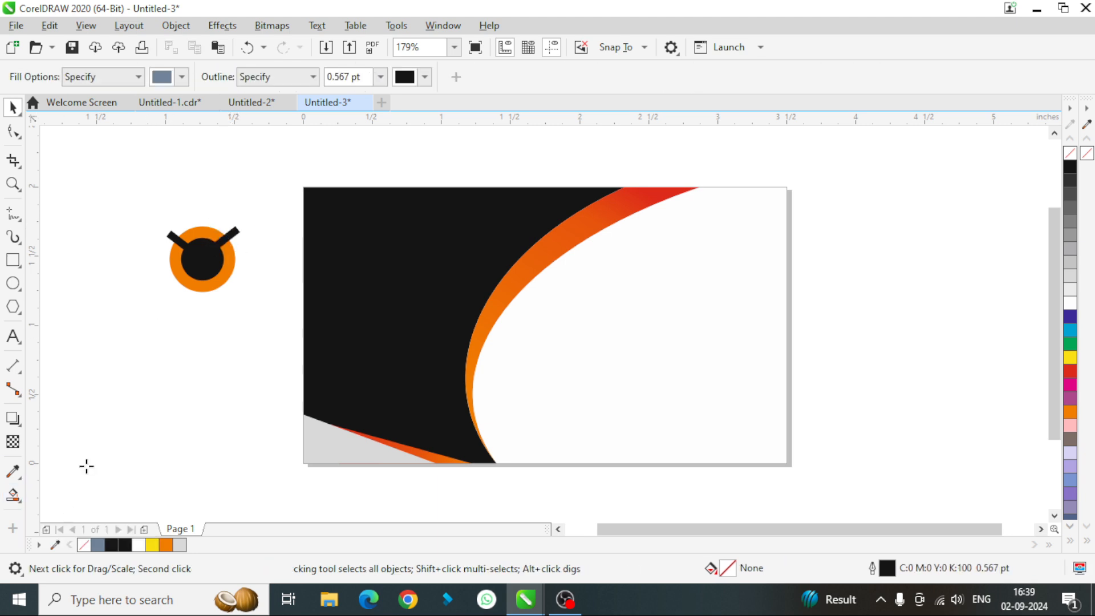
{"action": "left_click", "coordinate": [203, 232]}
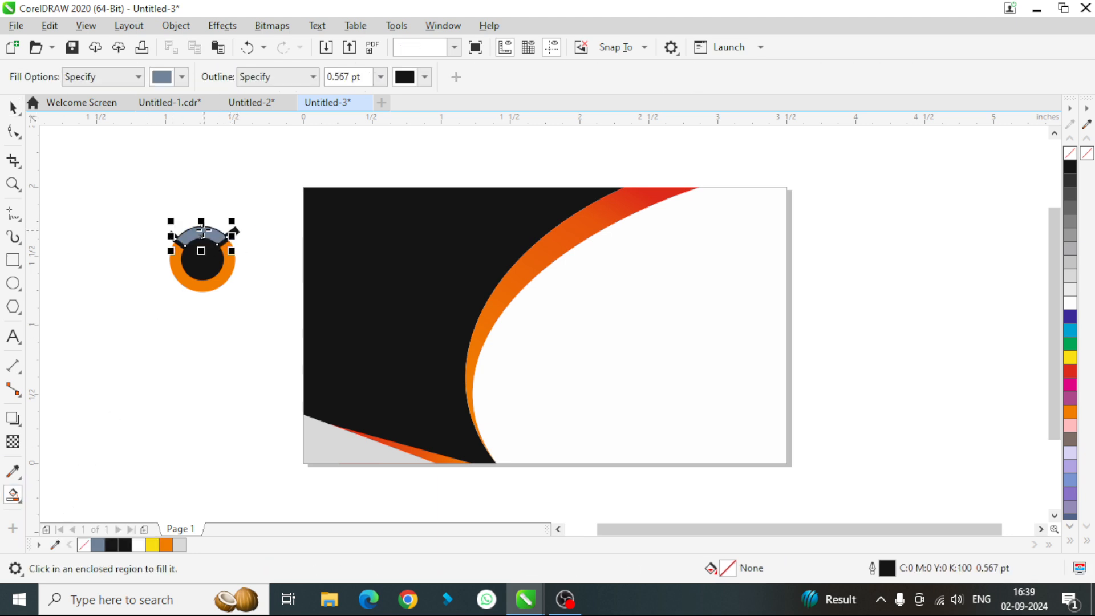
{"action": "left_click", "coordinate": [12, 107]}
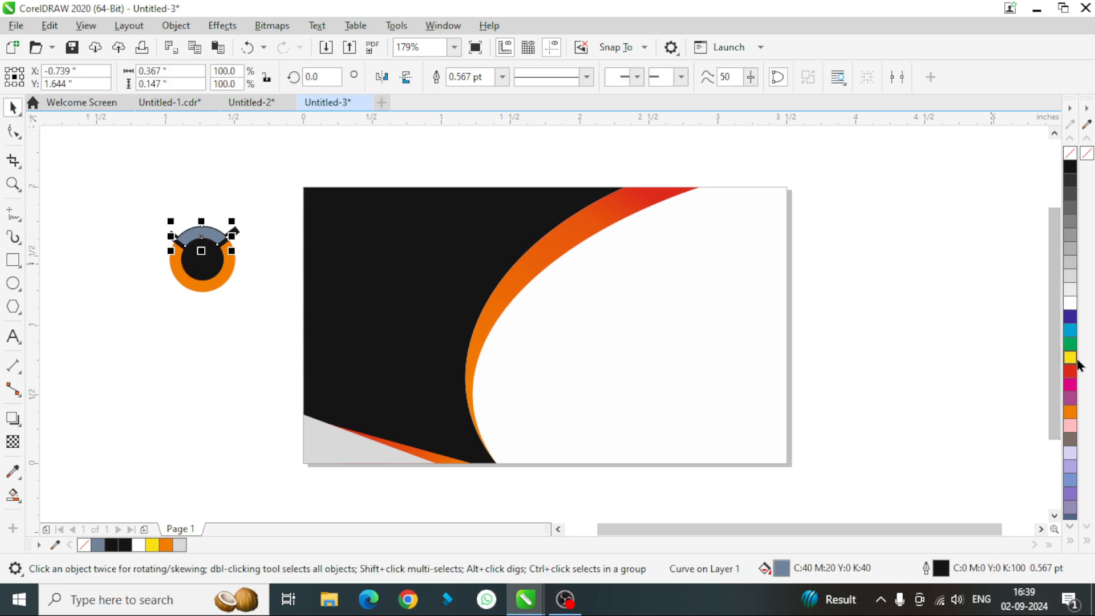
{"action": "left_click", "coordinate": [1070, 357]}
{"action": "left_click", "coordinate": [268, 339]}
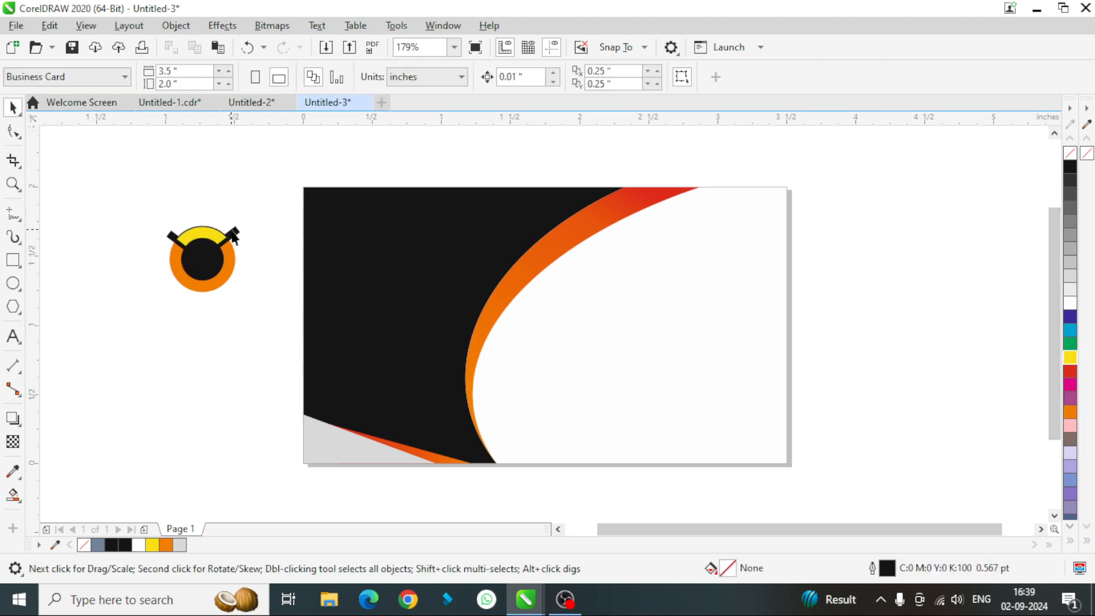
Step: Shorten the right black bar so its outer end meets the ring's outer edge
{"action": "left_click", "coordinate": [234, 237]}
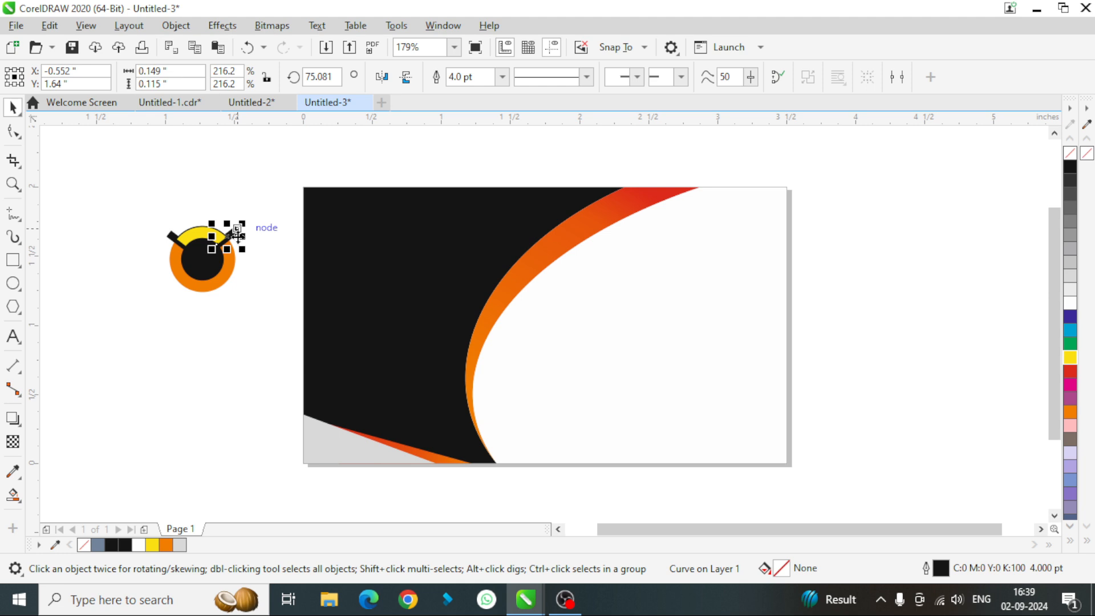
{"action": "scroll", "coordinate": [238, 235], "scroll_direction": "up", "scroll_amount": 1}
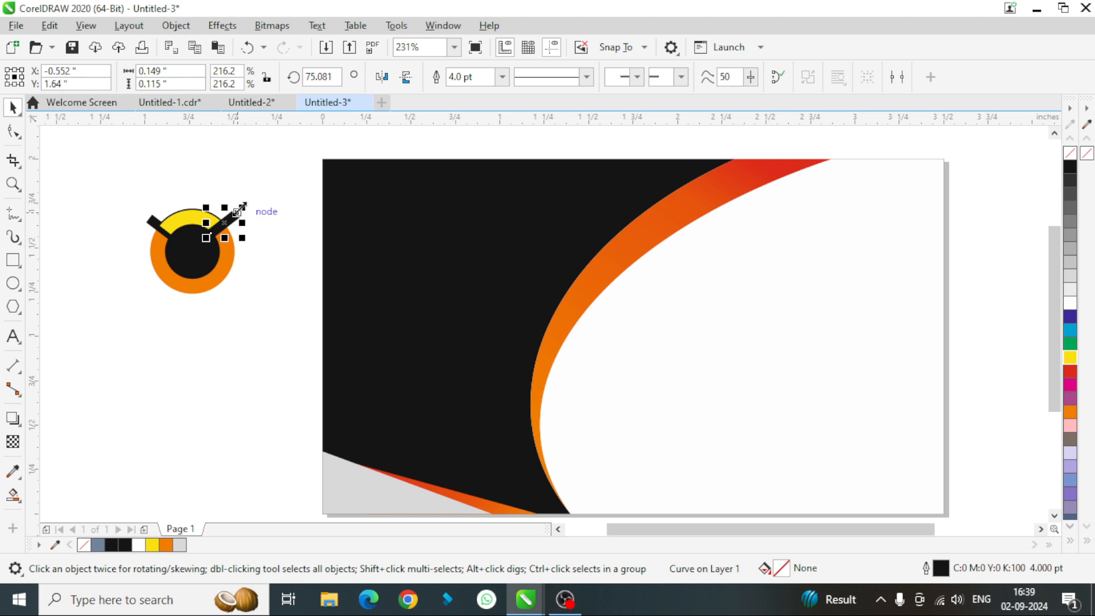
{"action": "left_click_drag", "start_coordinate": [245, 205], "coordinate": [230, 217]}
{"action": "left_click", "coordinate": [204, 324]}
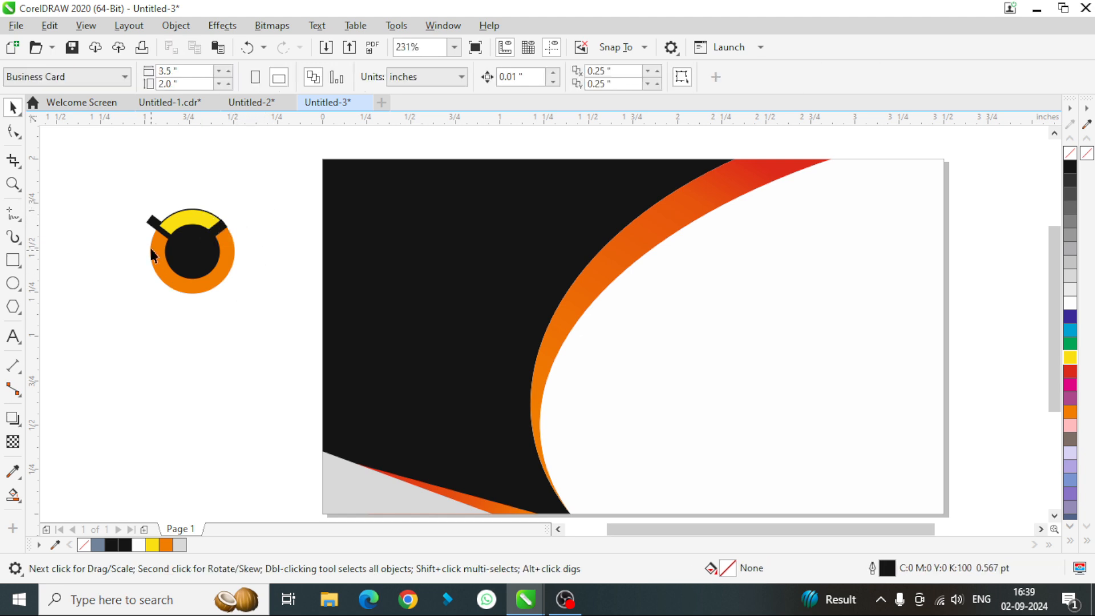
Step: Shorten the left black bar to about 0.062 × 0.047 inches, and lengthen it slightly to fit the ring's outer edge
{"action": "left_click", "coordinate": [163, 231]}
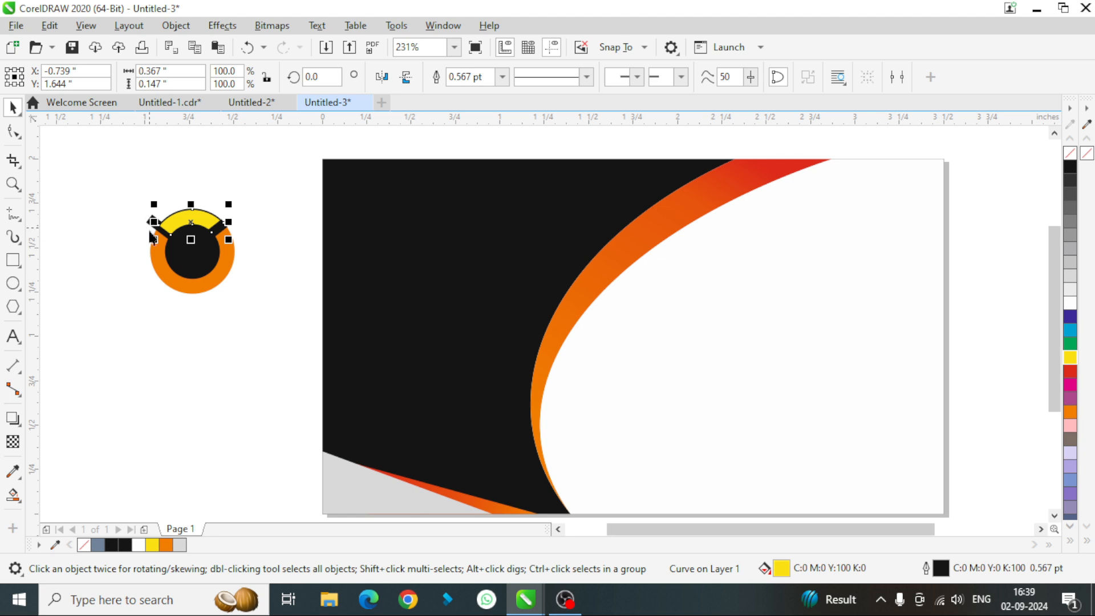
{"action": "left_click", "coordinate": [130, 227]}
{"action": "left_click", "coordinate": [151, 224]}
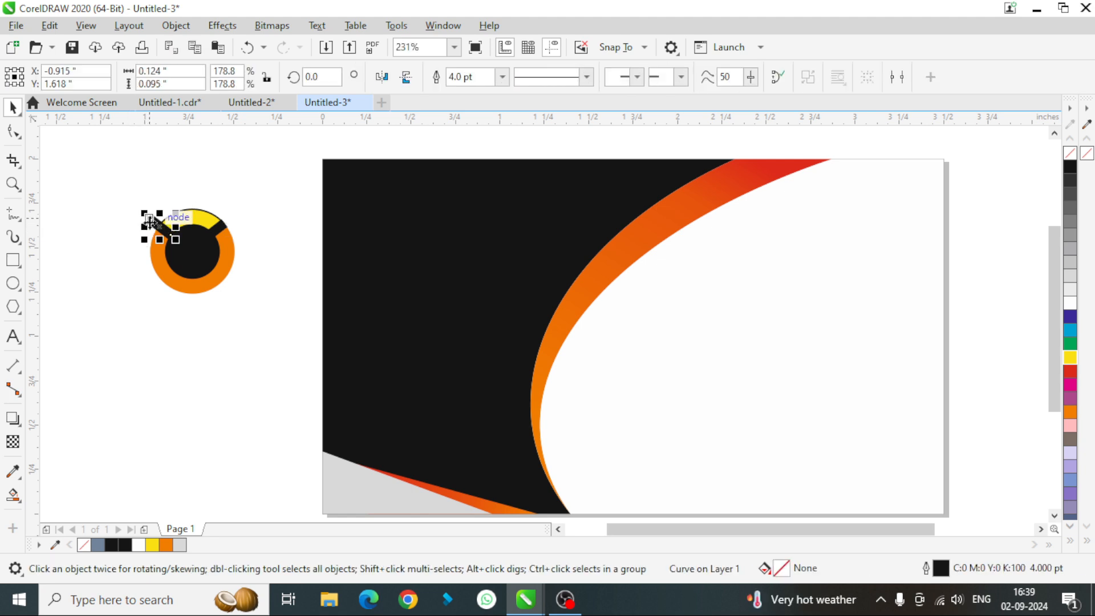
{"action": "left_click_drag", "start_coordinate": [132, 204], "coordinate": [146, 212]}
{"action": "left_click", "coordinate": [126, 260]}
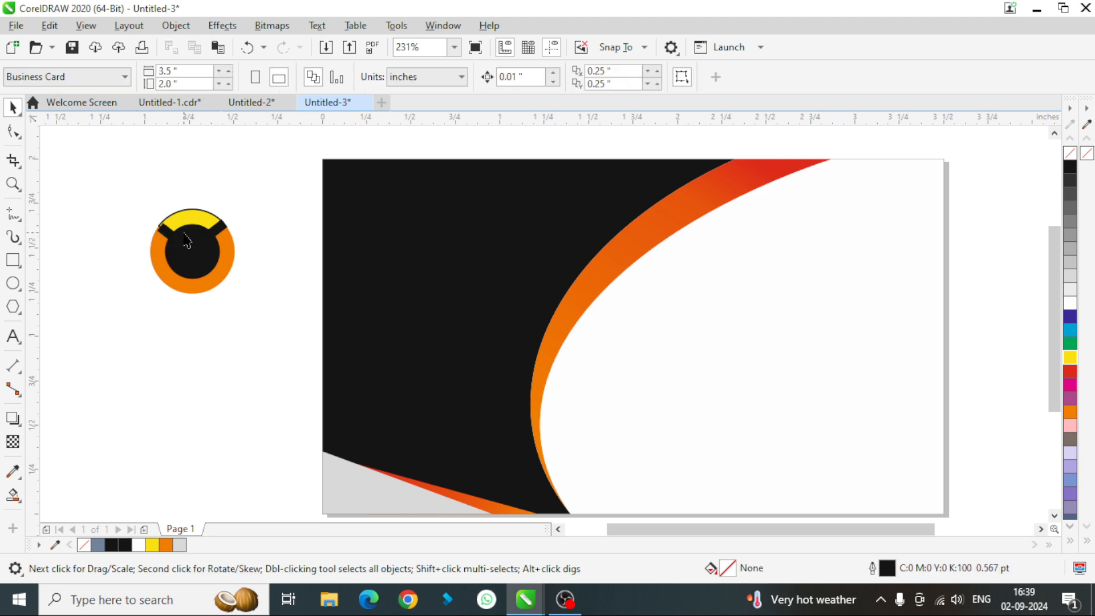
{"action": "left_click", "coordinate": [165, 231]}
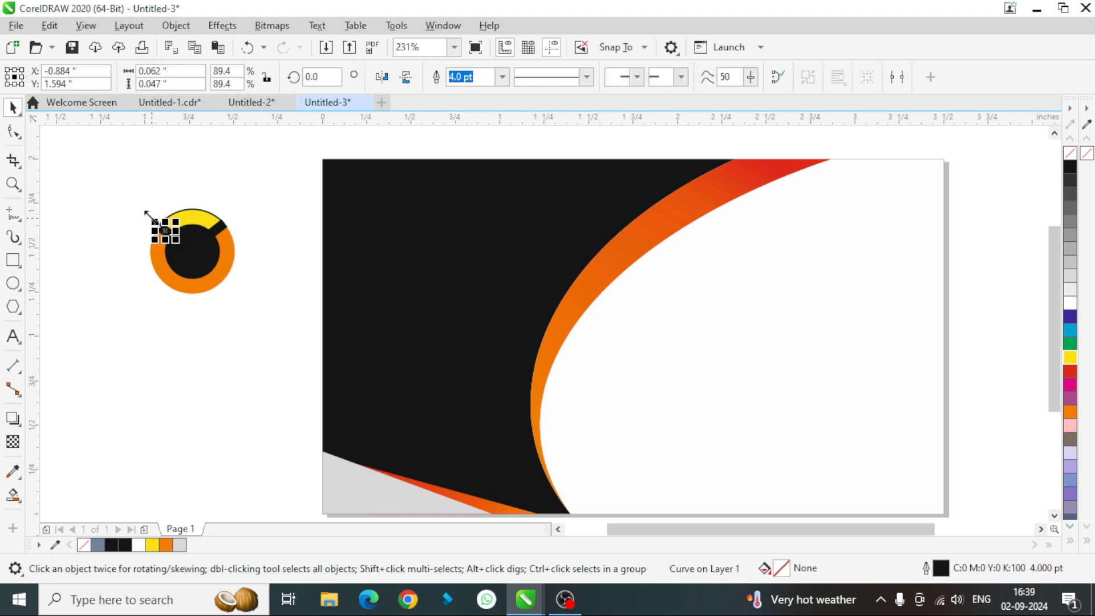
{"action": "left_click_drag", "start_coordinate": [146, 212], "coordinate": [146, 209]}
{"action": "left_click", "coordinate": [136, 274]}
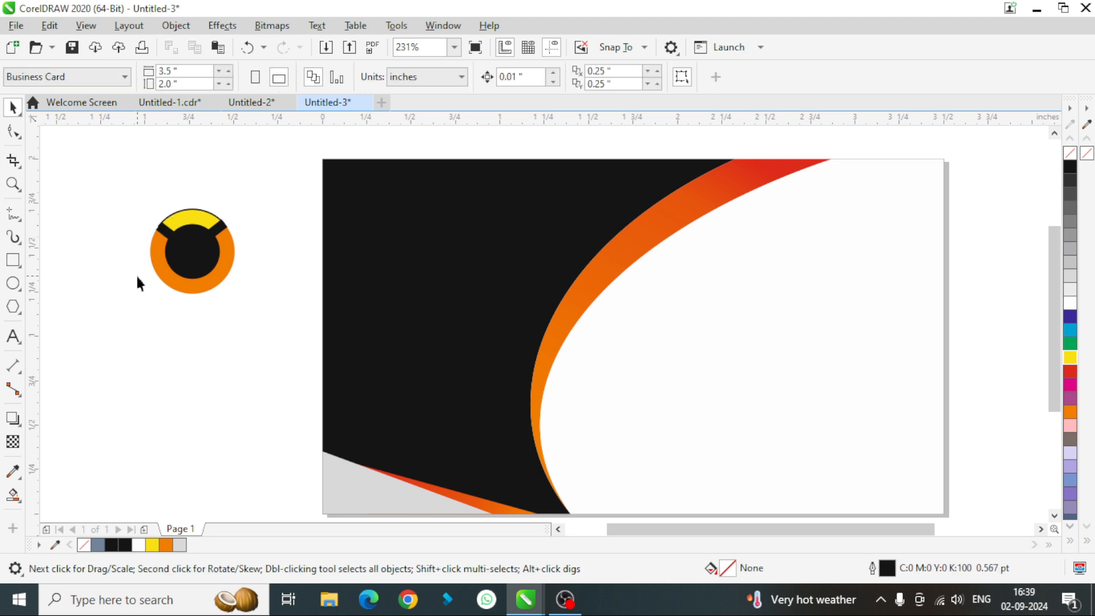
Step: Remove the yellow segment's outline and group all five objects of the ring logo
{"action": "left_click", "coordinate": [202, 220]}
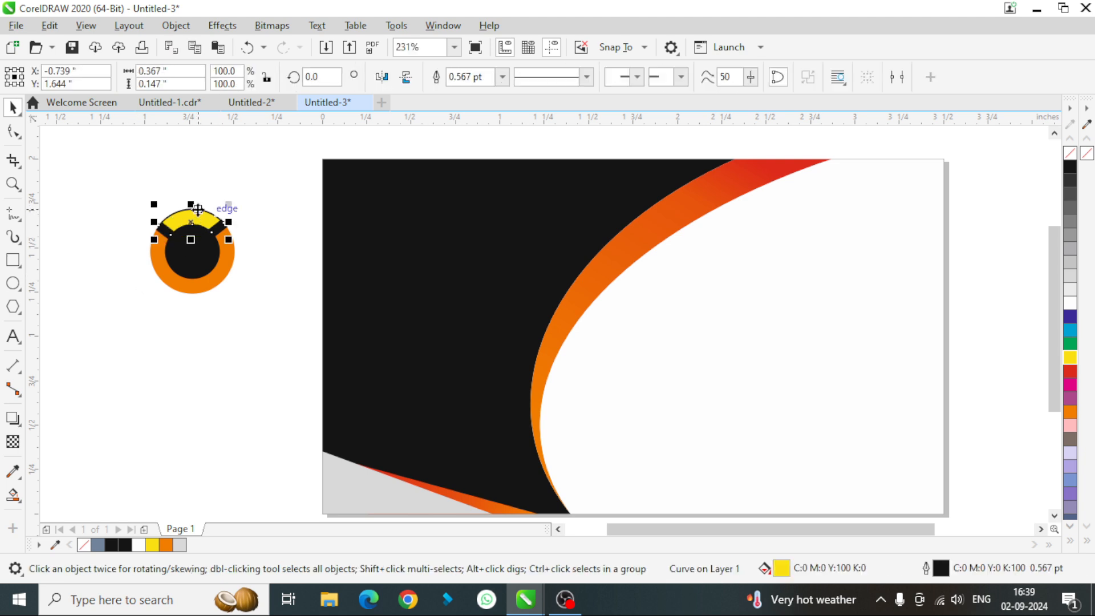
{"action": "right_click", "coordinate": [1071, 153]}
{"action": "left_click", "coordinate": [228, 378]}
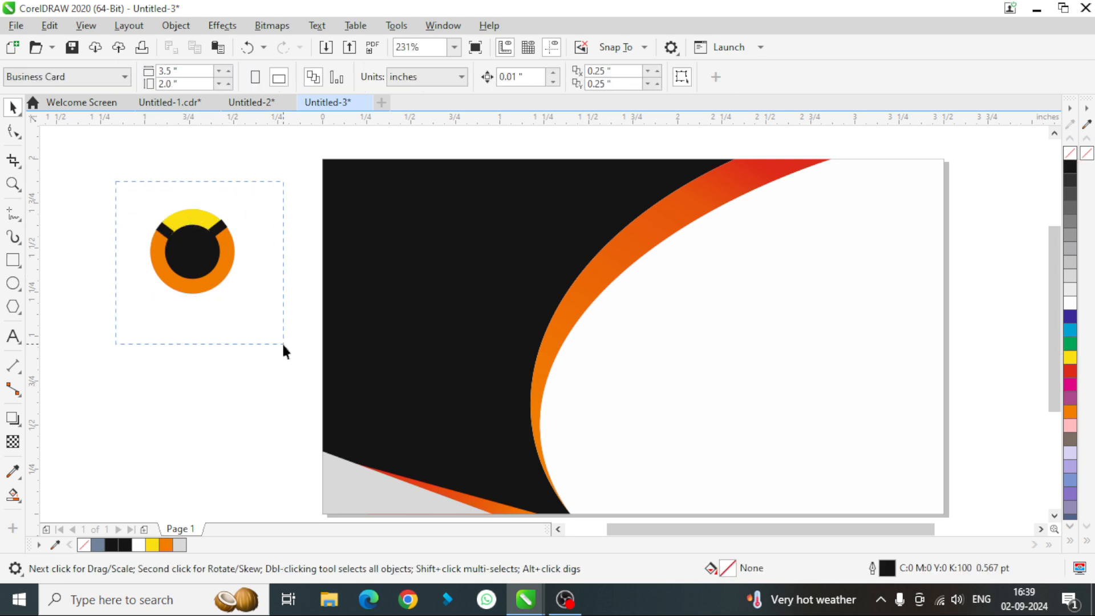
{"action": "left_click_drag", "start_coordinate": [283, 345], "coordinate": [283, 345]}
{"action": "key", "text": "ctrl+g"}
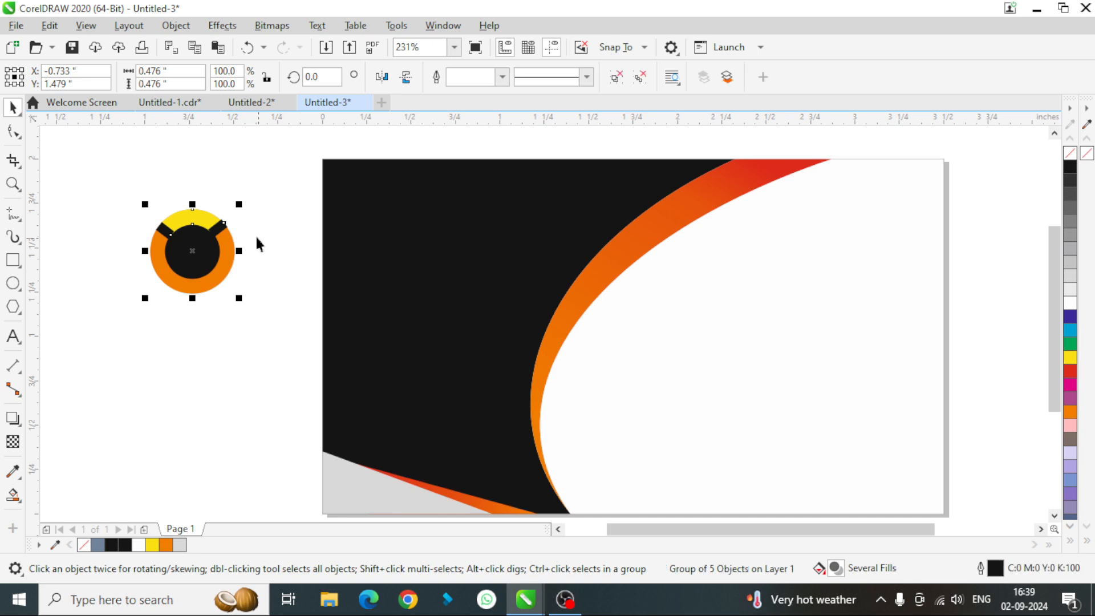
Step: Scale the logo group to about 0.316 inches and place it in the black panel's upper-left area, centred at about X 0.317, Y 1.585 inches
{"action": "left_click_drag", "start_coordinate": [238, 204], "coordinate": [220, 228]}
{"action": "left_click_drag", "start_coordinate": [184, 262], "coordinate": [388, 231]}
{"action": "left_click_drag", "start_coordinate": [425, 186], "coordinate": [416, 196]}
{"action": "left_click_drag", "start_coordinate": [383, 231], "coordinate": [385, 230]}
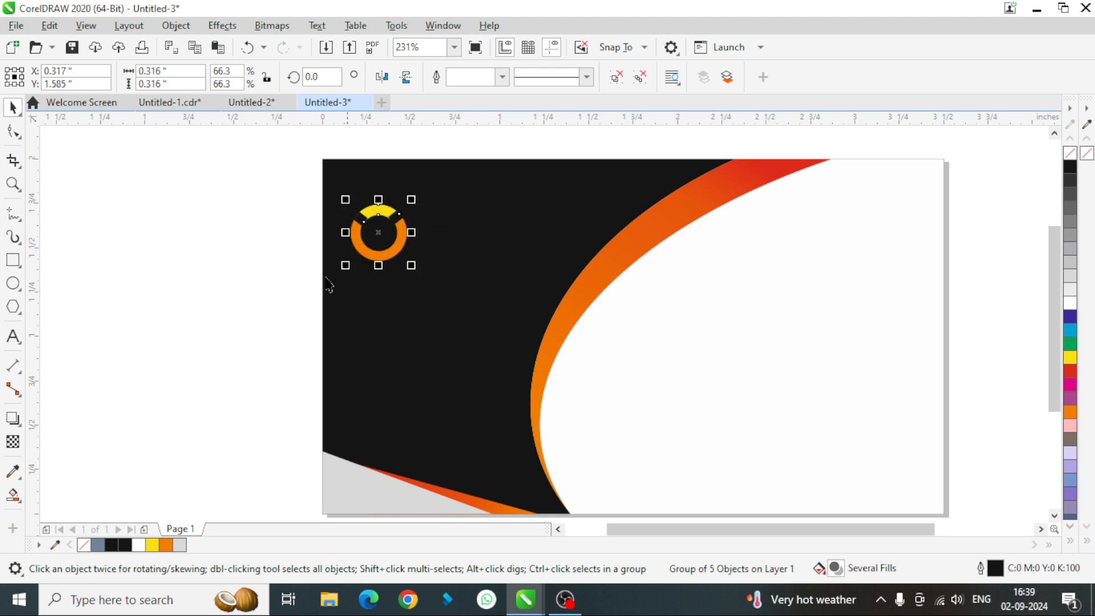
{"action": "left_click", "coordinate": [234, 287]}
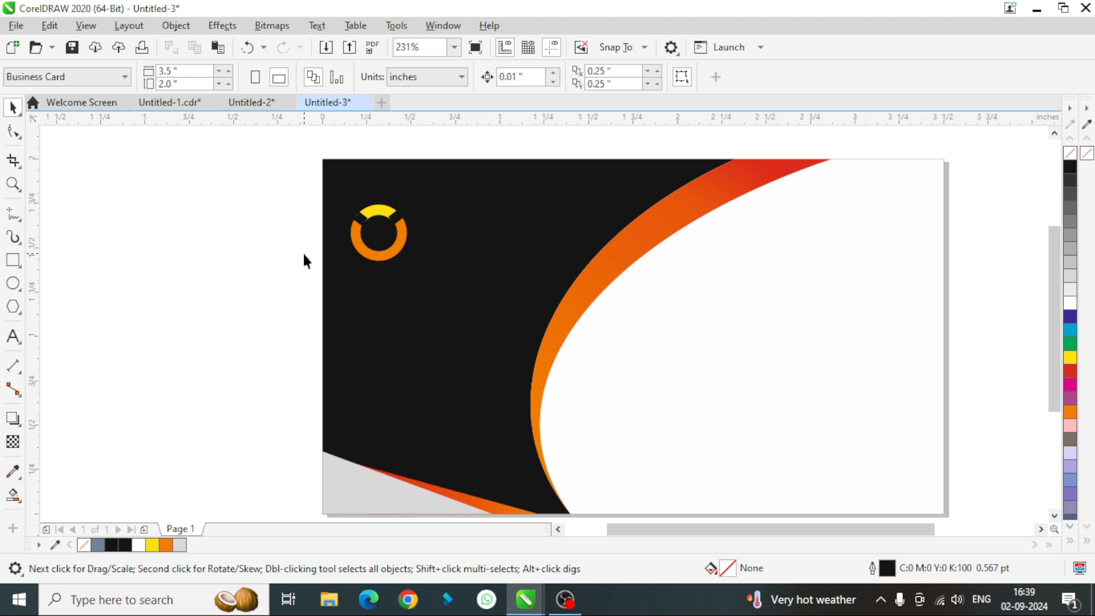
{"action": "scroll", "coordinate": [304, 260], "scroll_direction": "down", "scroll_amount": 1}
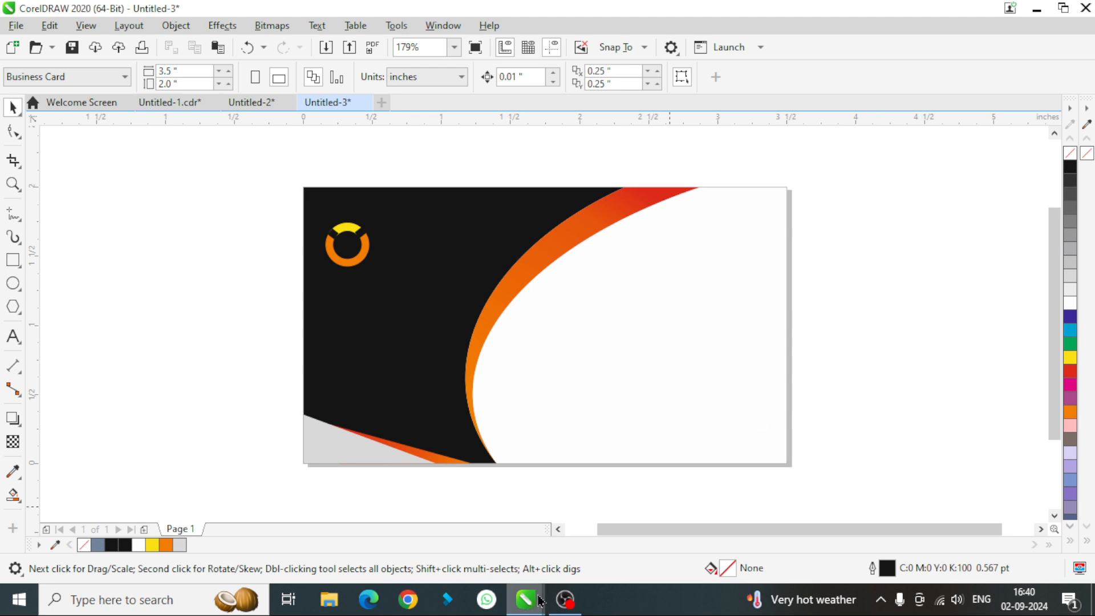
Step: Copy all seven text lines from the Untitled-2 document into Untitled-3 and place them on the empty area beside the card's black panel
{"action": "mouse_move", "coordinate": [525, 599]}
{"action": "left_click", "coordinate": [514, 533]}
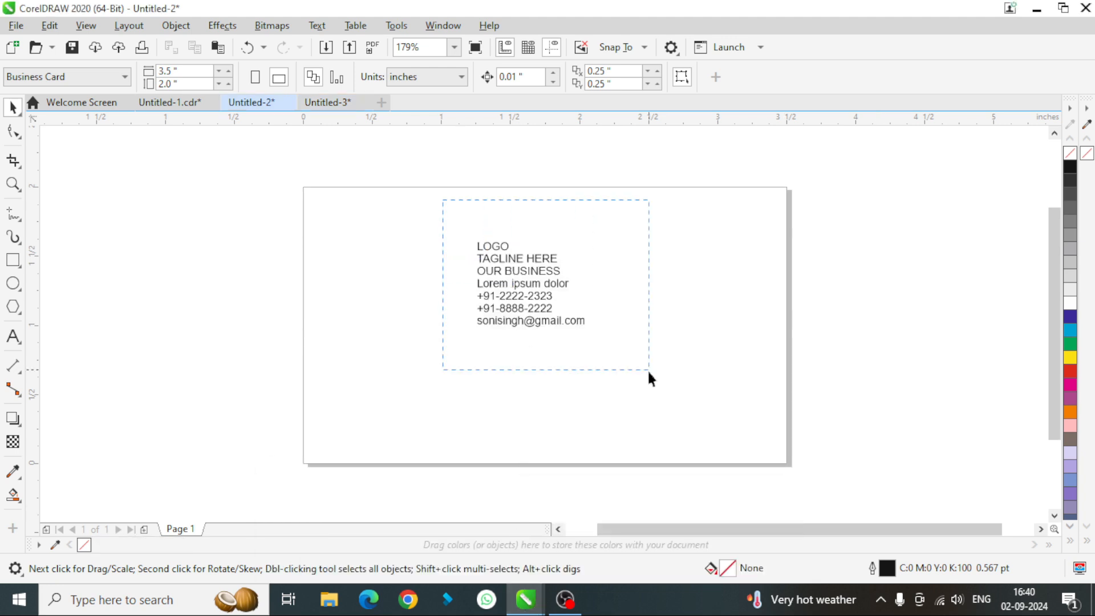
{"action": "left_click_drag", "start_coordinate": [649, 372], "coordinate": [650, 394]}
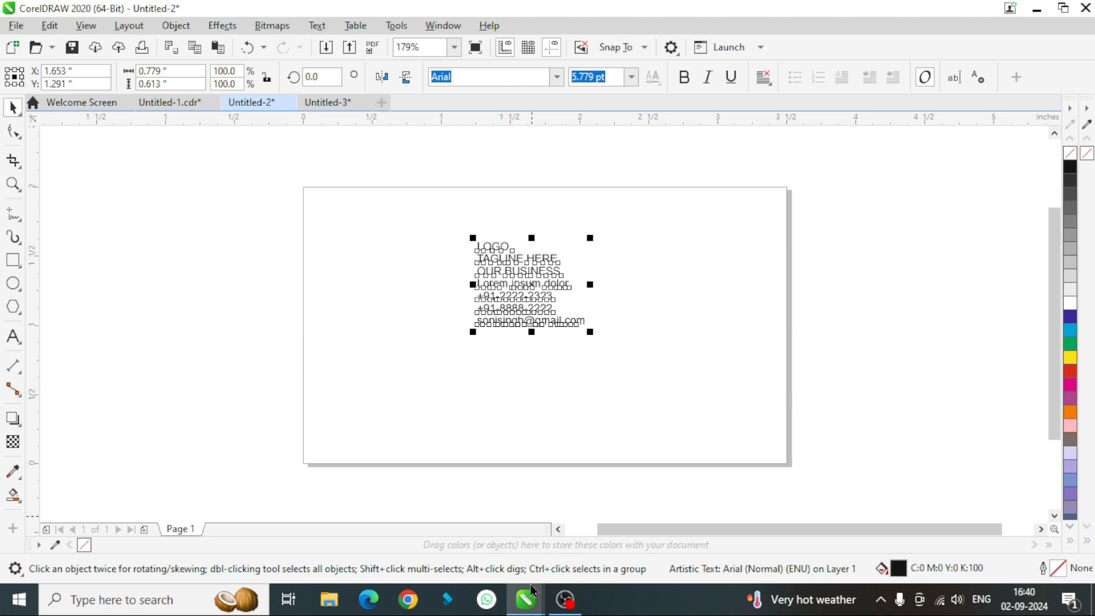
{"action": "mouse_move", "coordinate": [528, 597]}
{"action": "left_click", "coordinate": [692, 536]}
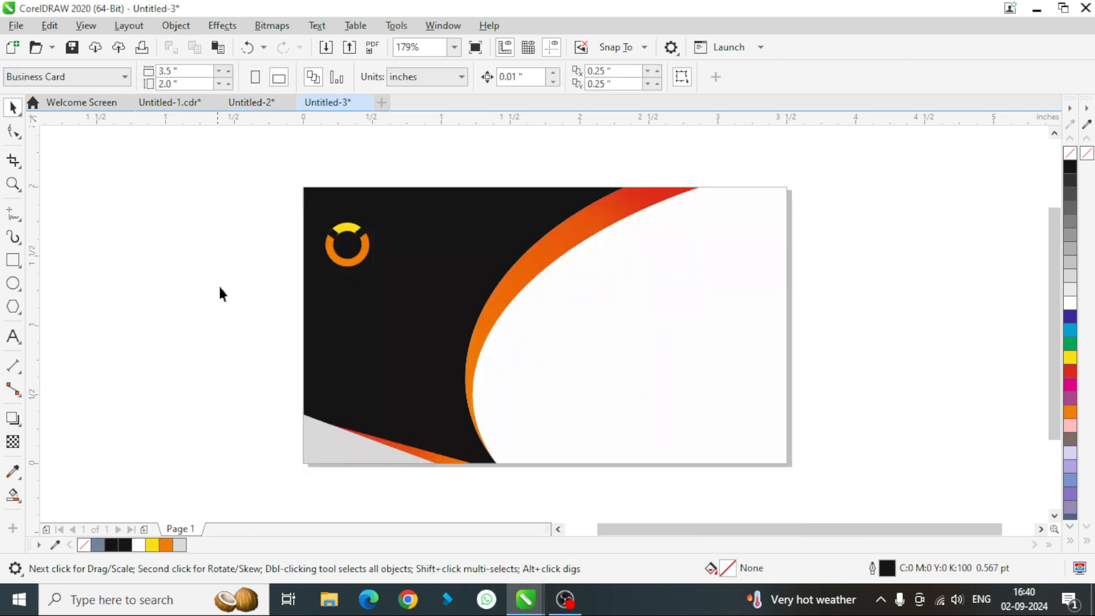
{"action": "key", "text": "ctrl+v"}
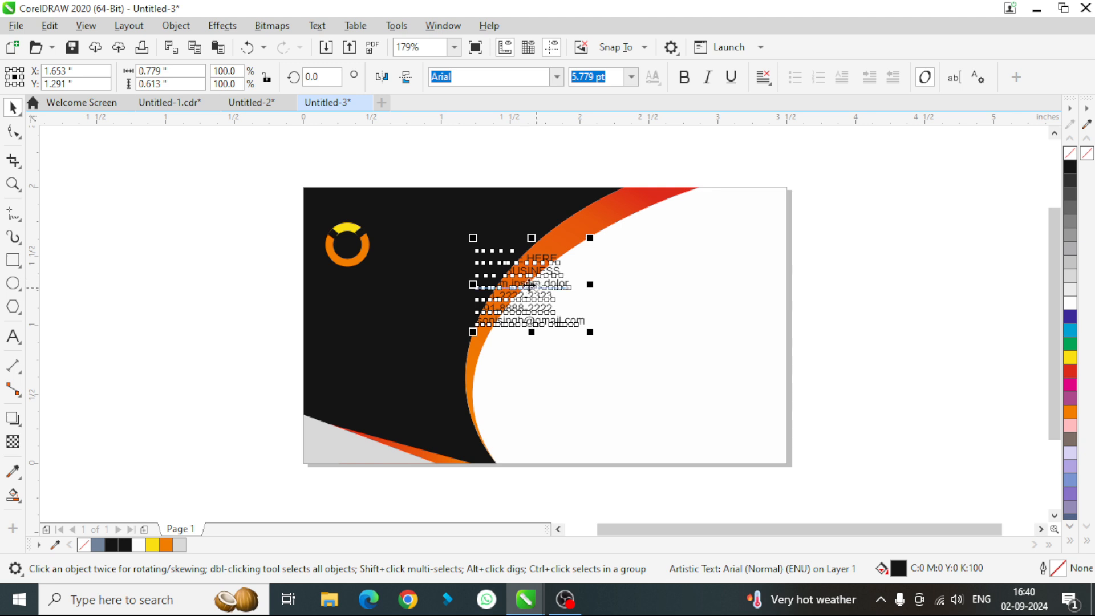
{"action": "left_click_drag", "start_coordinate": [525, 287], "coordinate": [206, 235]}
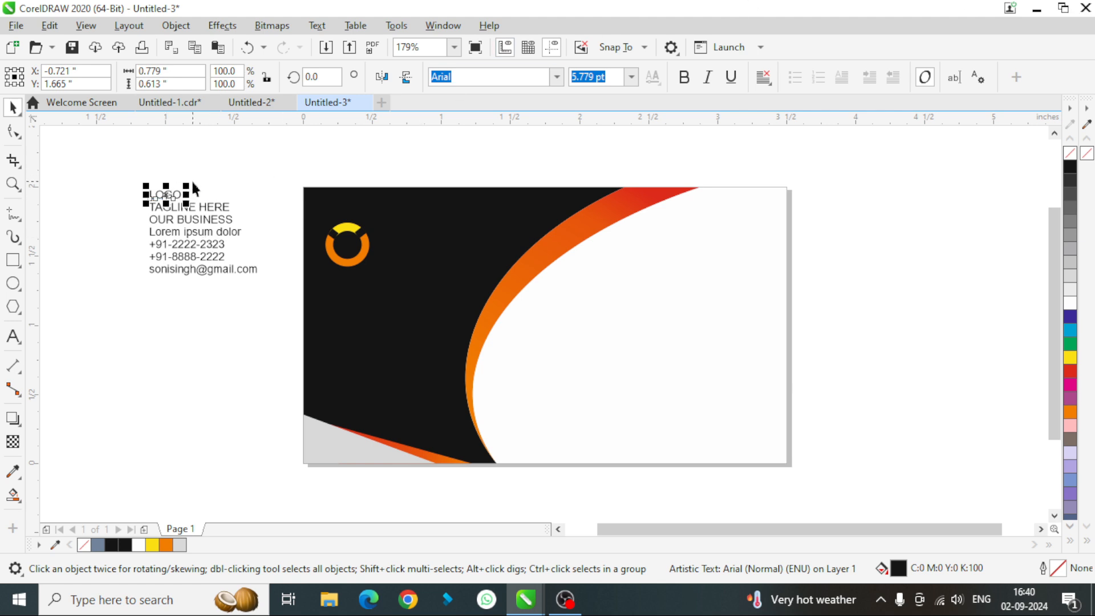
Step: Enlarge the LOGO text to about 12.1 pt and set its font to Arnoia Display
{"action": "left_click_drag", "start_coordinate": [187, 186], "coordinate": [226, 161]}
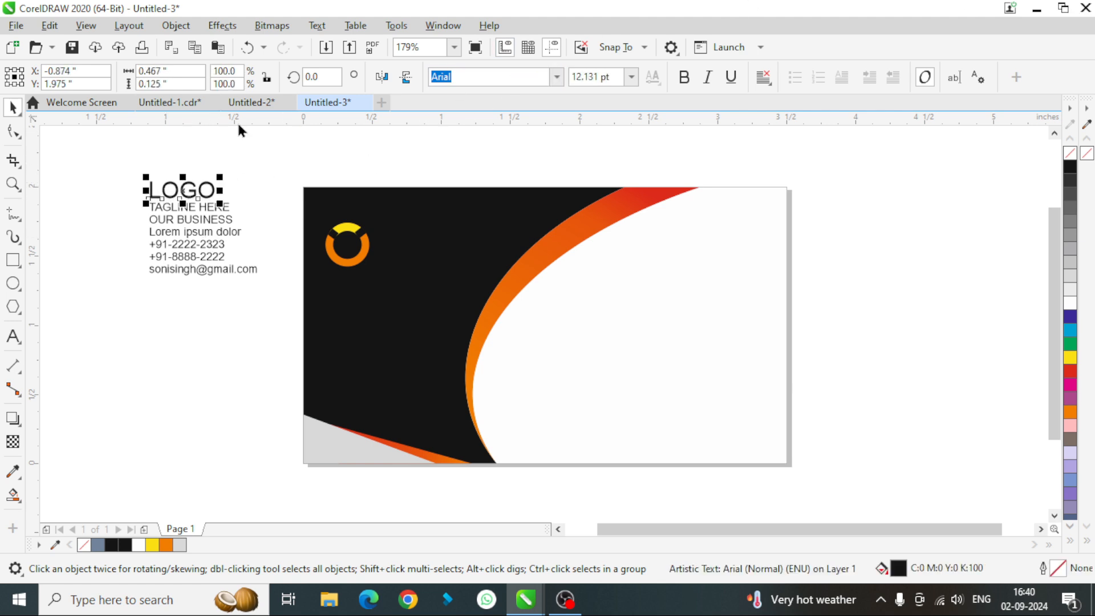
{"action": "left_click", "coordinate": [556, 77]}
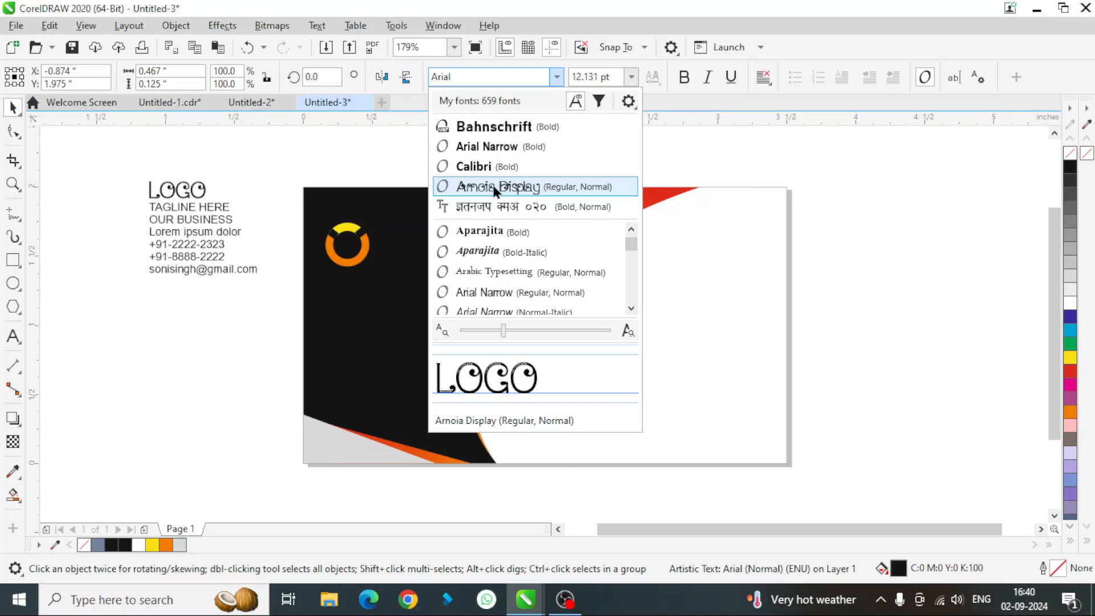
{"action": "left_click", "coordinate": [496, 191]}
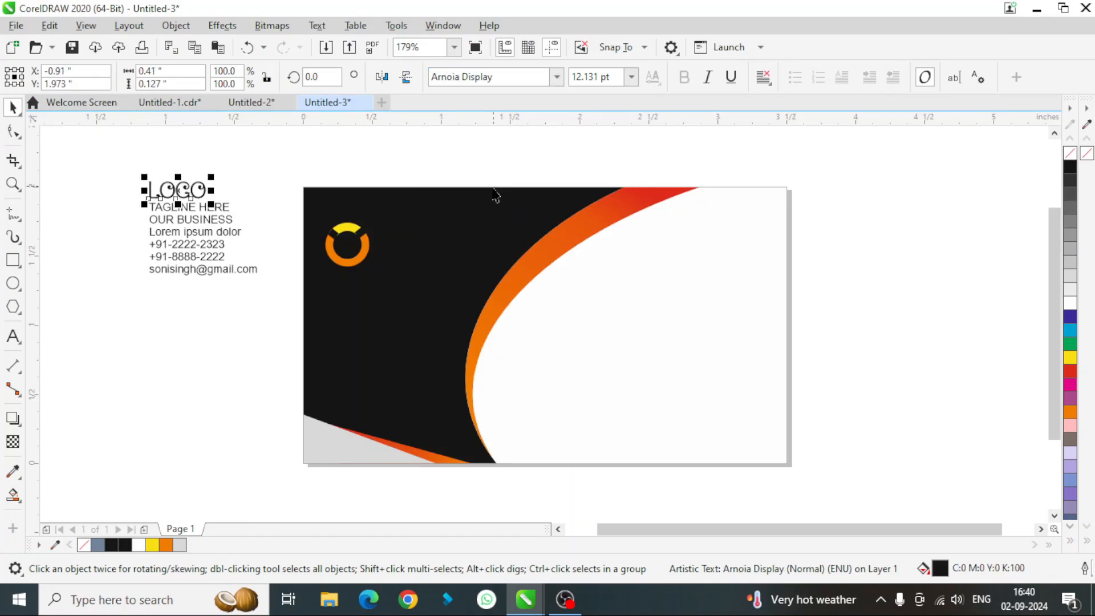
Step: Place the LOGO text beside the ring logo, fill it orange (C0 M60 Y100 K0) and enlarge it to nearly the ring's height
{"action": "left_click_drag", "start_coordinate": [176, 190], "coordinate": [416, 247]}
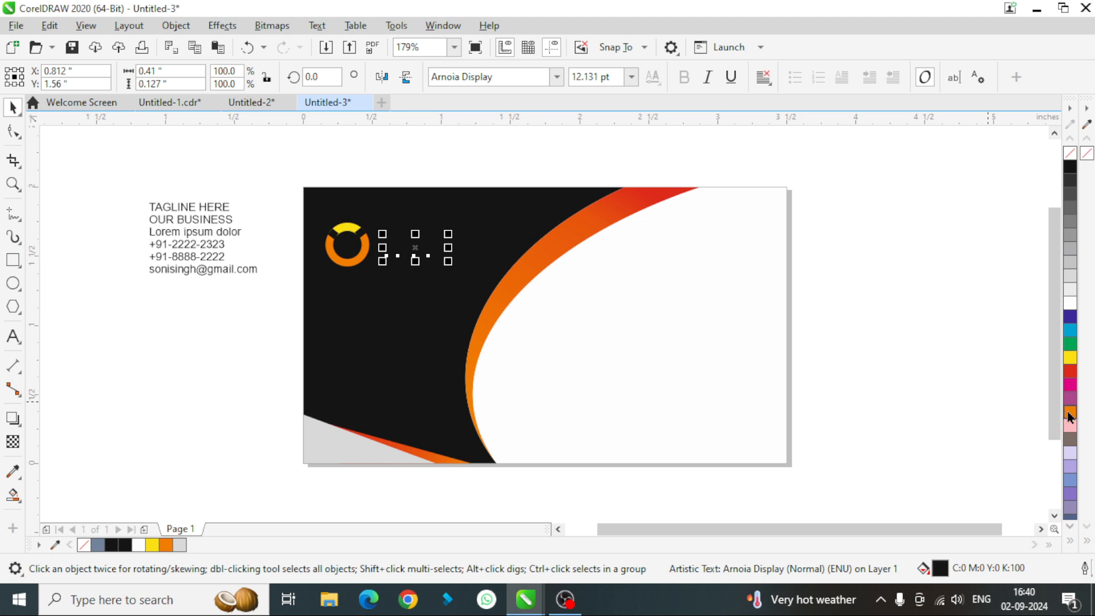
{"action": "left_click", "coordinate": [1070, 414]}
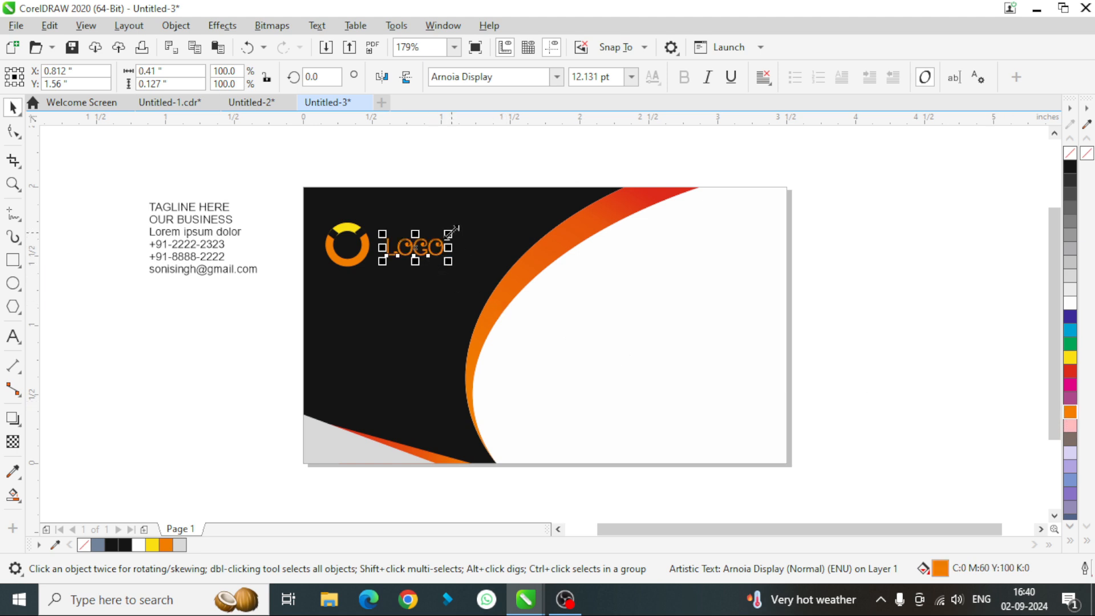
{"action": "left_click_drag", "start_coordinate": [450, 230], "coordinate": [434, 250]}
{"action": "left_click", "coordinate": [160, 337]}
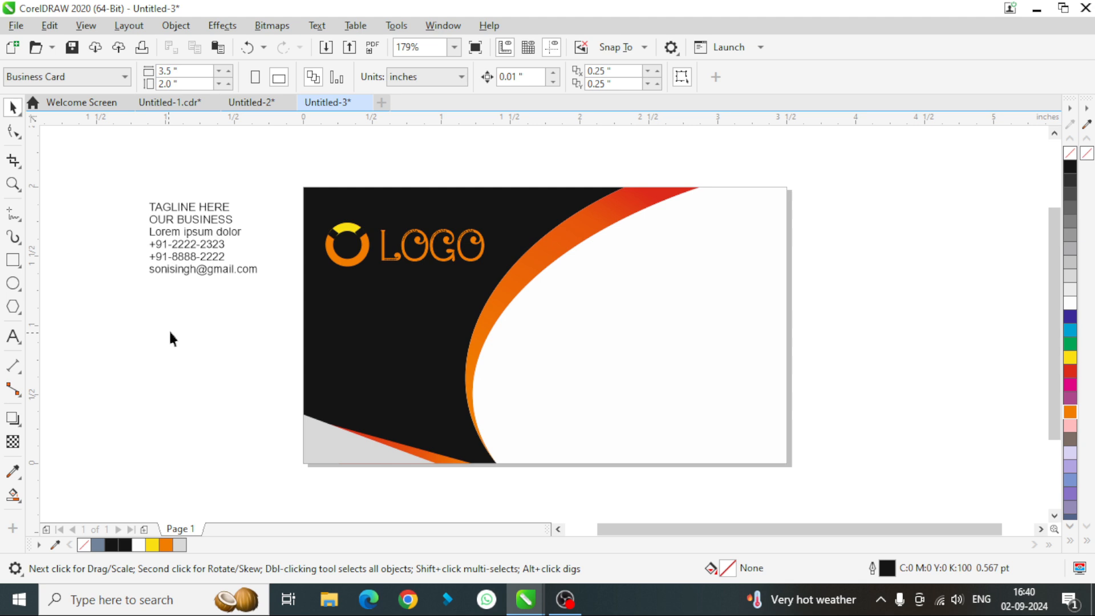
Step: Set the TAGLINE HERE text in Arial Narrow Bold, fill it grey and place it just below the ring logo
{"action": "left_click", "coordinate": [185, 206]}
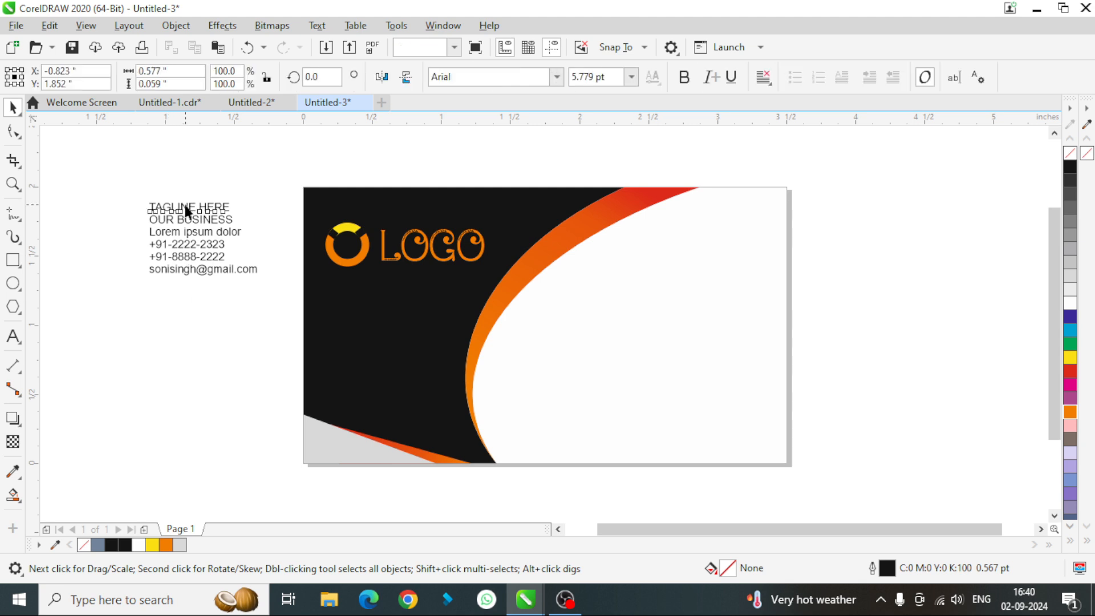
{"action": "left_click", "coordinate": [558, 77]}
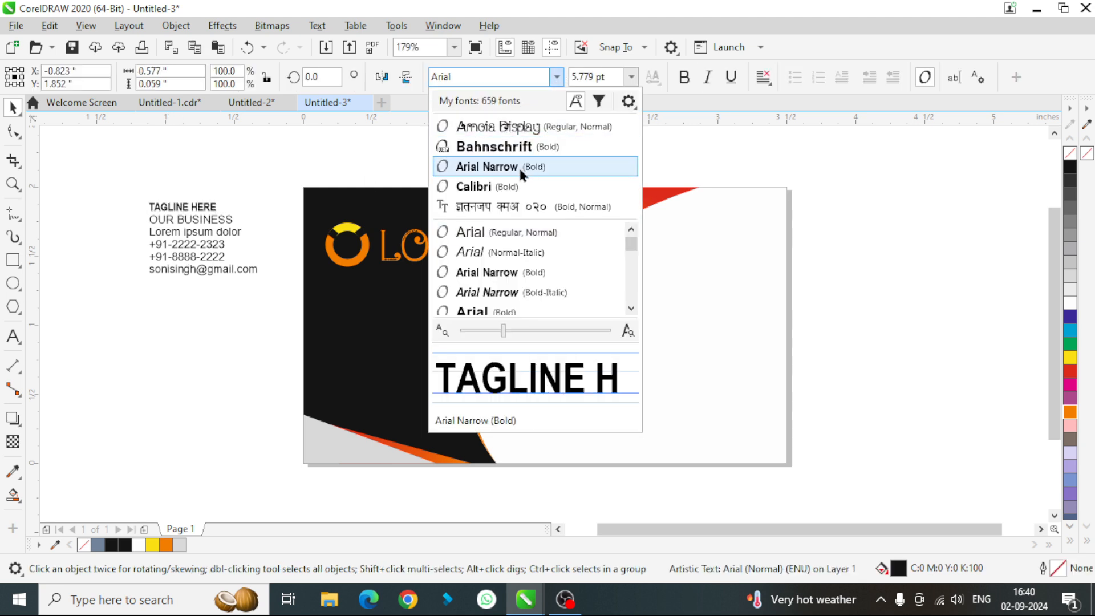
{"action": "left_click", "coordinate": [518, 166]}
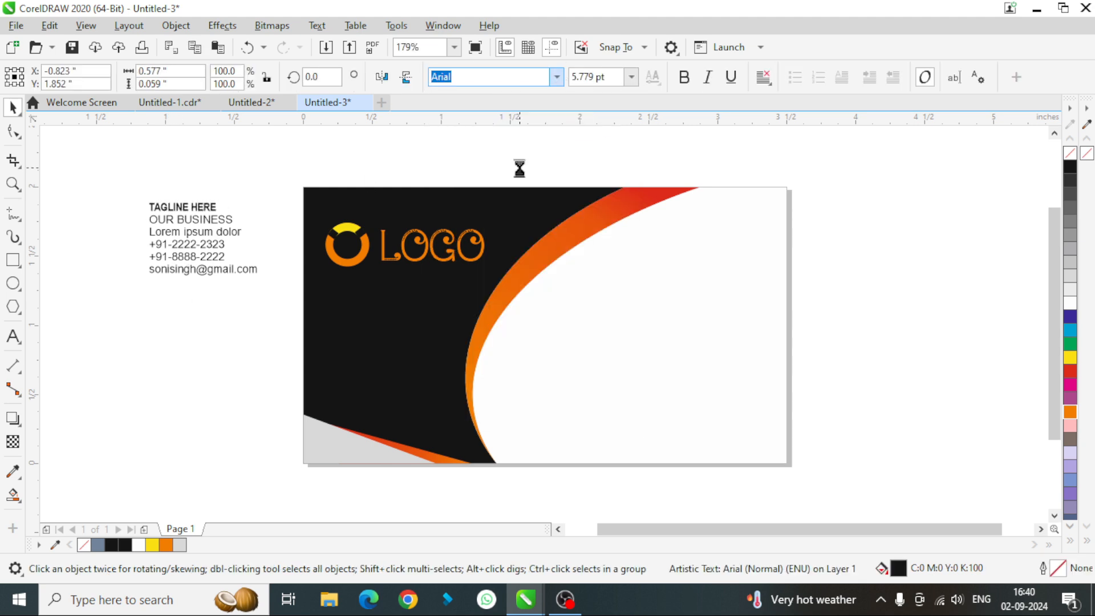
{"action": "left_click", "coordinate": [1071, 249]}
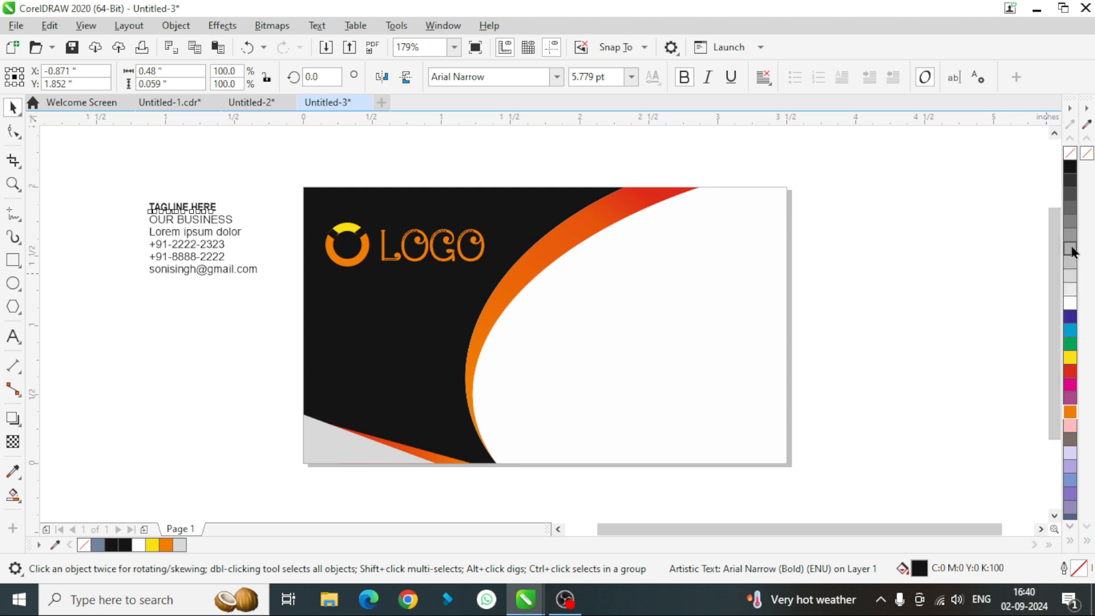
{"action": "left_click_drag", "start_coordinate": [184, 200], "coordinate": [370, 276]}
{"action": "left_click", "coordinate": [181, 317]}
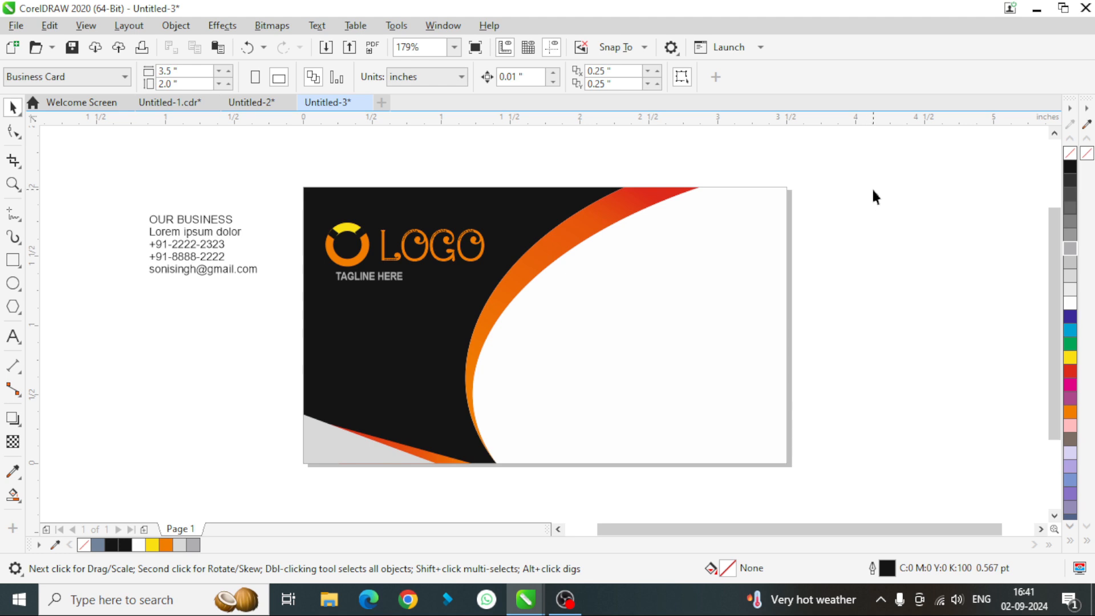
Step: Import the QR code image download.png from the Pictures library and place it beside the card's white side, about 0.68 inches square
{"action": "right_click", "coordinate": [867, 219]}
{"action": "left_click", "coordinate": [900, 306]}
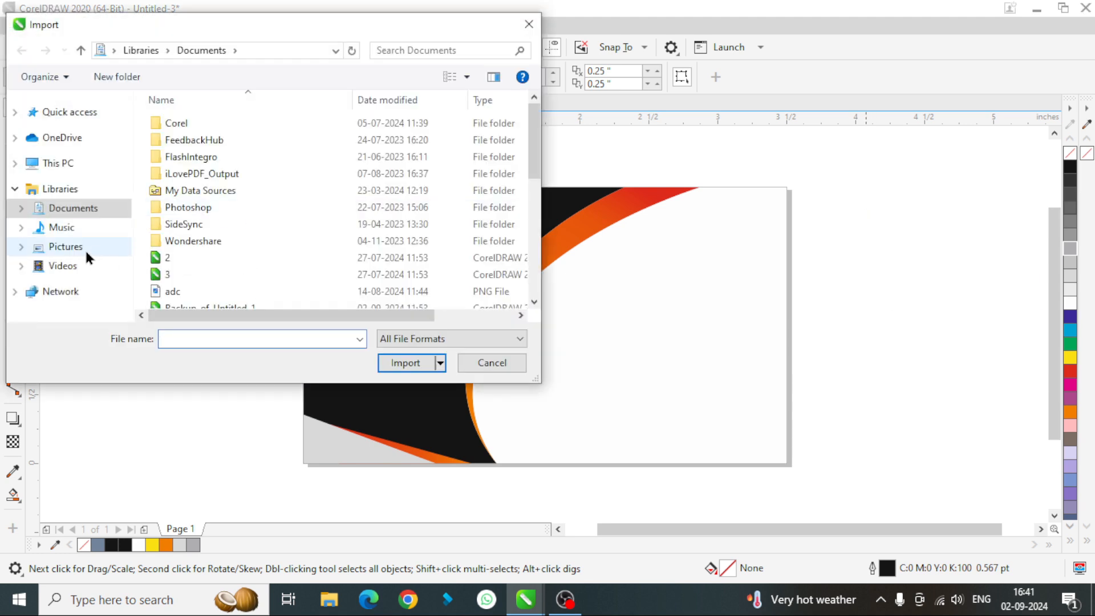
{"action": "left_click", "coordinate": [86, 254]}
{"action": "double_click", "coordinate": [374, 223]}
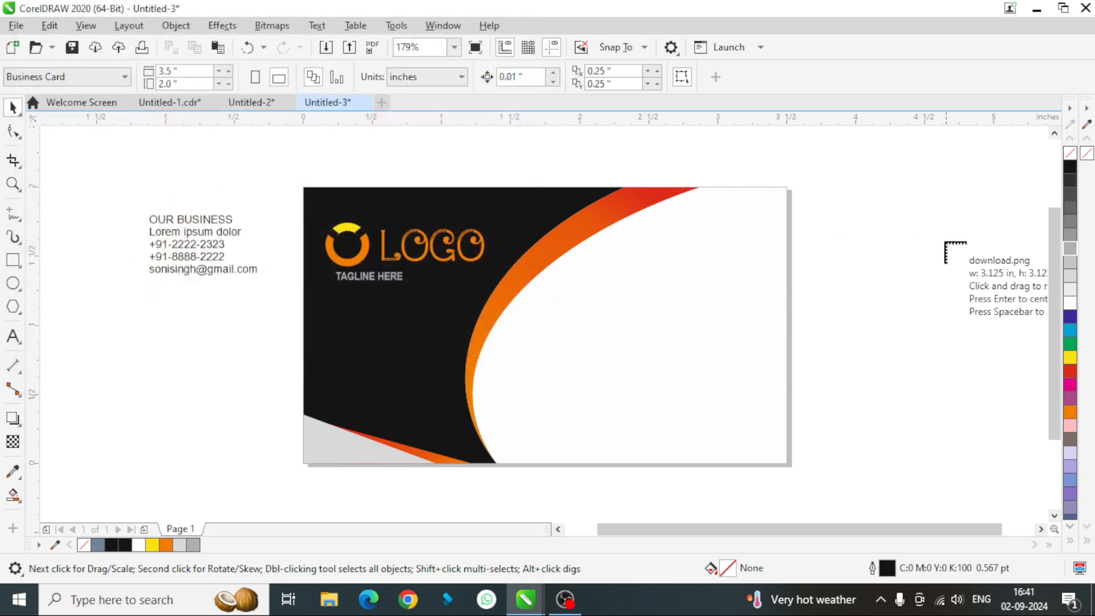
{"action": "left_click_drag", "start_coordinate": [867, 207], "coordinate": [960, 301]}
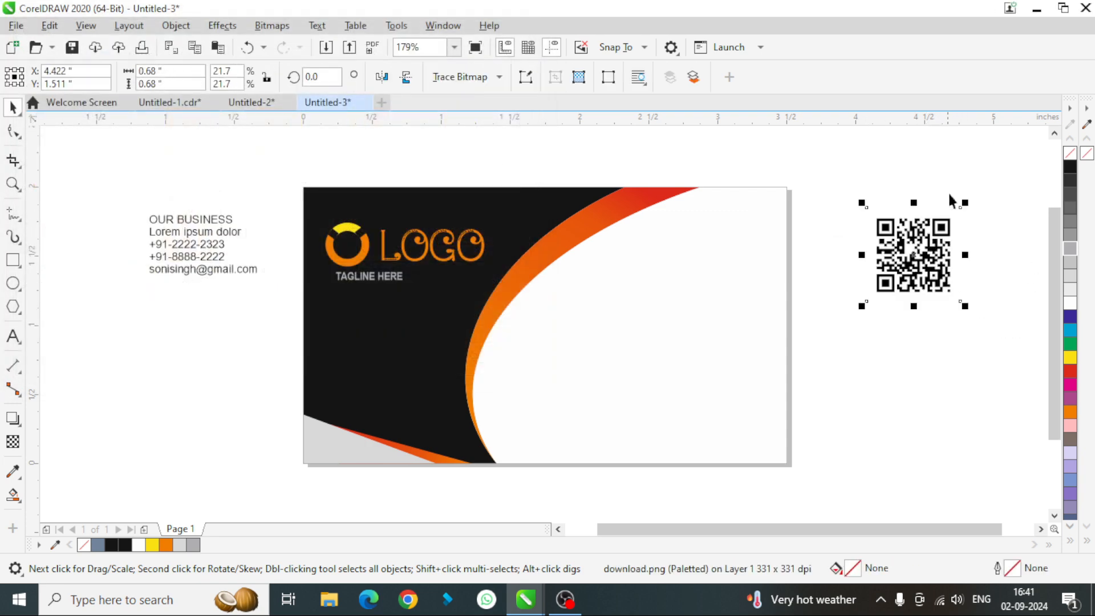
Step: Scale the QR code to about 0.598 inches square and place it in the black panel below the tagline
{"action": "left_click_drag", "start_coordinate": [967, 201], "coordinate": [954, 215]}
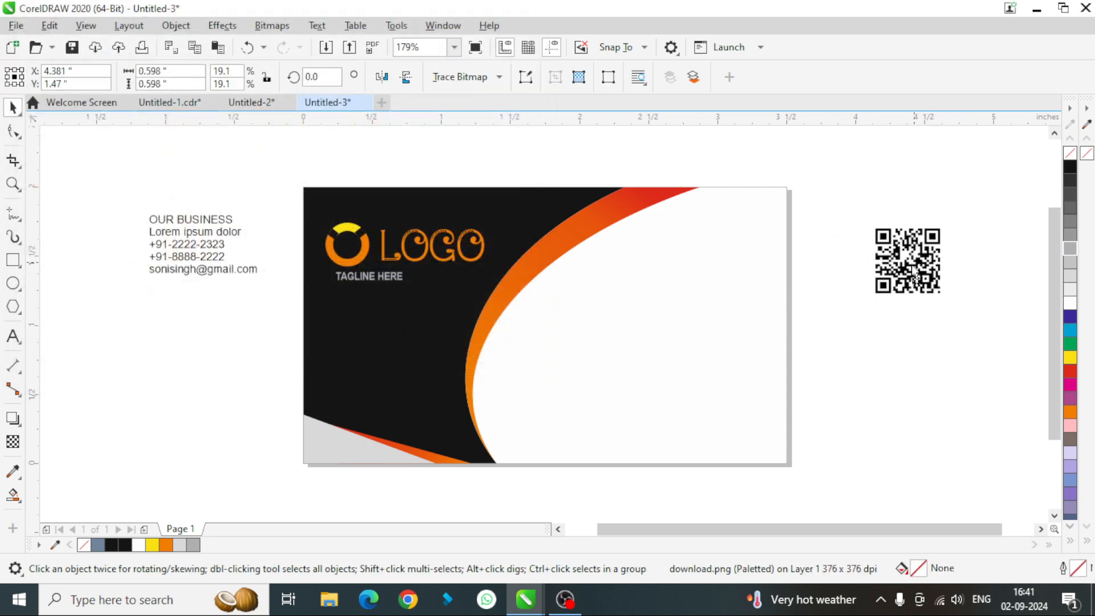
{"action": "left_click_drag", "start_coordinate": [366, 374], "coordinate": [394, 345]}
{"action": "left_click", "coordinate": [182, 366]}
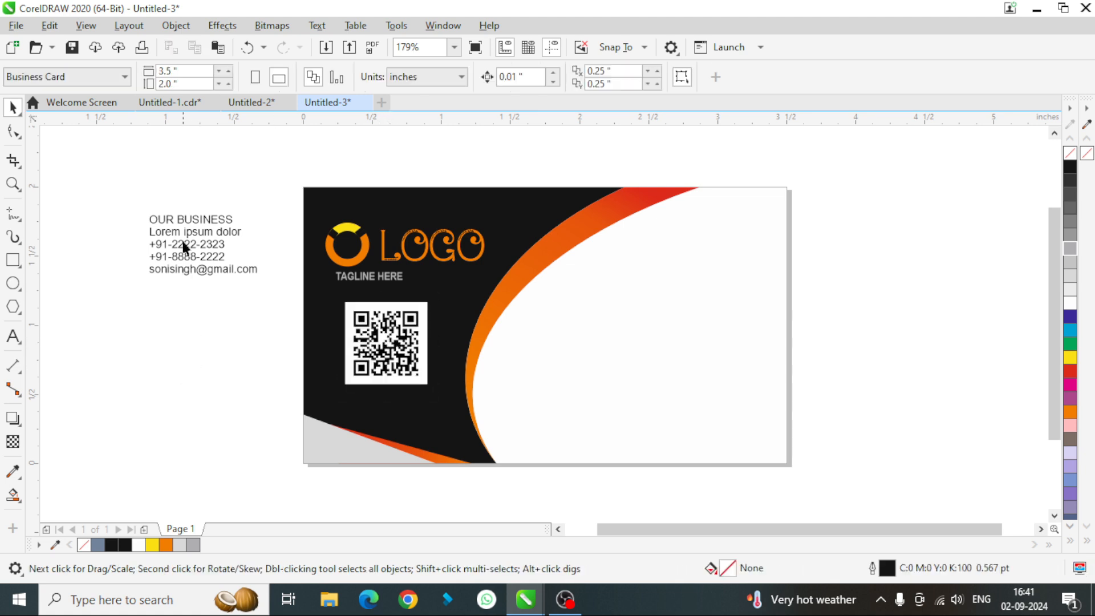
Step: Set the OUR BUSINESS text in Bahnschrift Bold and enlarge it to about 10.8 pt
{"action": "left_click", "coordinate": [181, 223]}
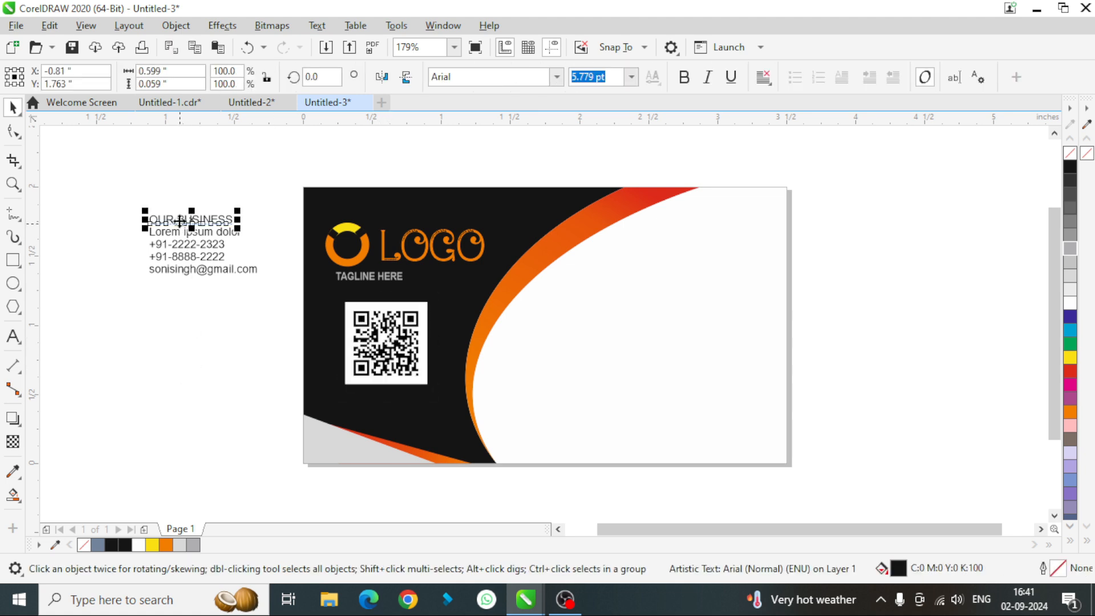
{"action": "left_click", "coordinate": [556, 79]}
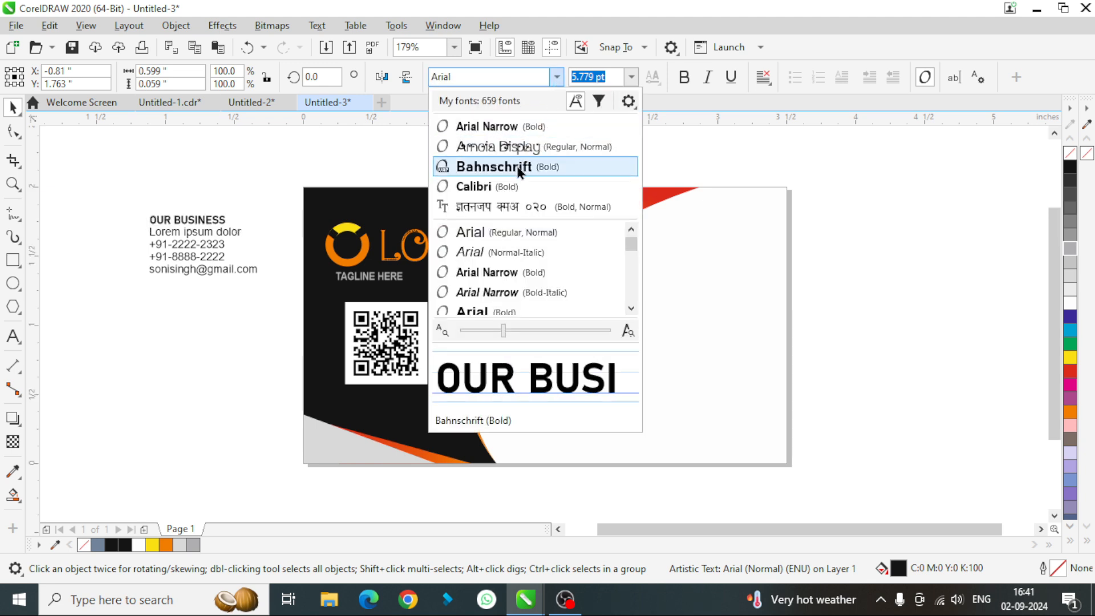
{"action": "left_click", "coordinate": [494, 166]}
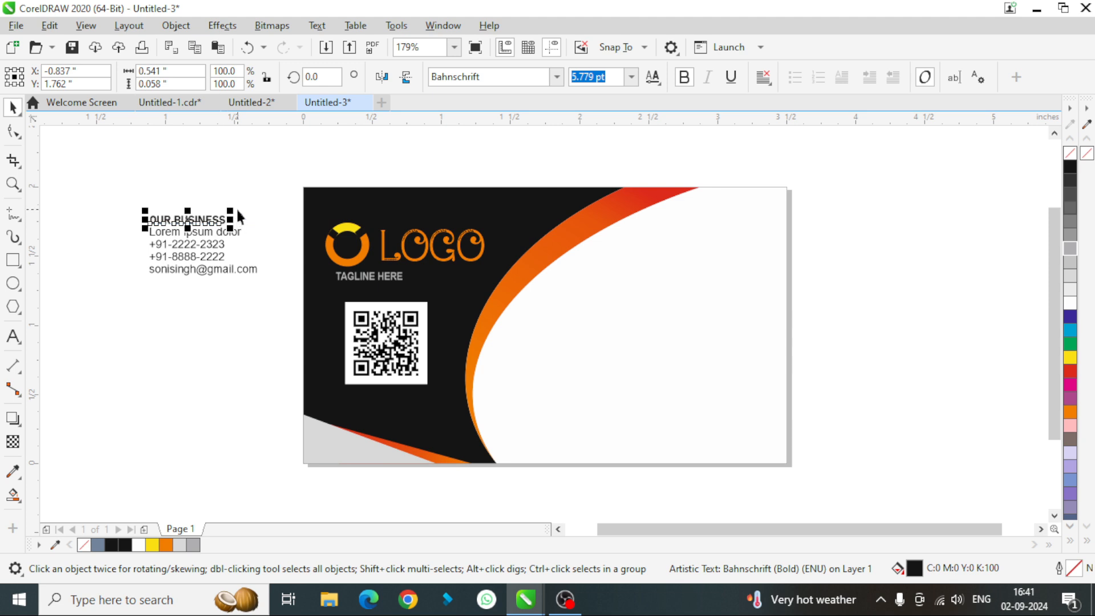
{"action": "left_click_drag", "start_coordinate": [228, 207], "coordinate": [291, 162]}
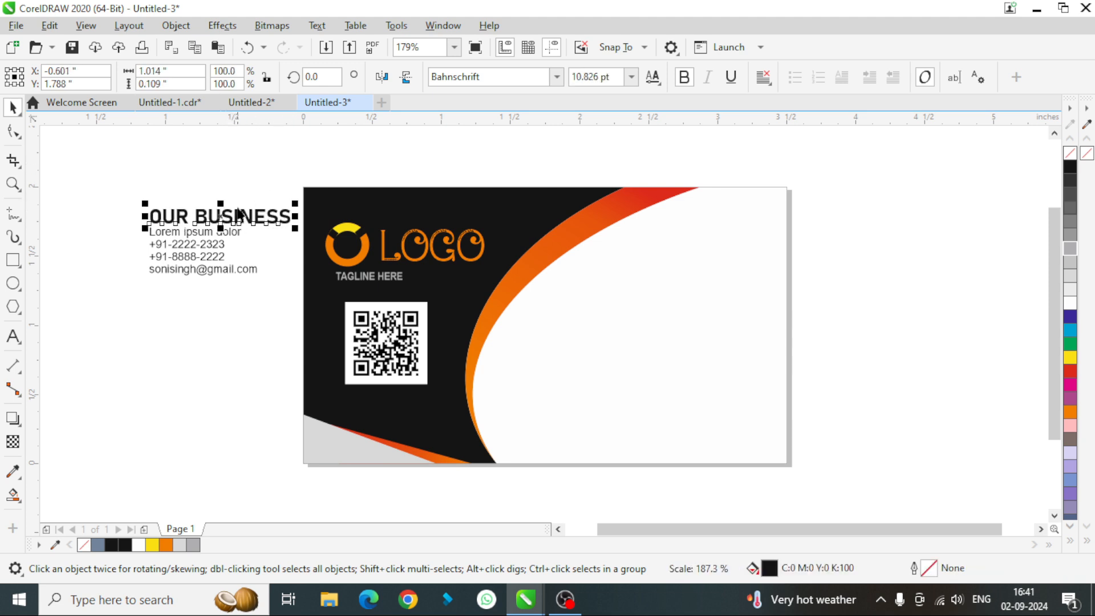
Step: Place OUR BUSINESS on the card's white area and enlarge it to about 14.3 pt, centred at about X 2.652, Y 1.45 inches
{"action": "left_click_drag", "start_coordinate": [220, 212], "coordinate": [646, 280]}
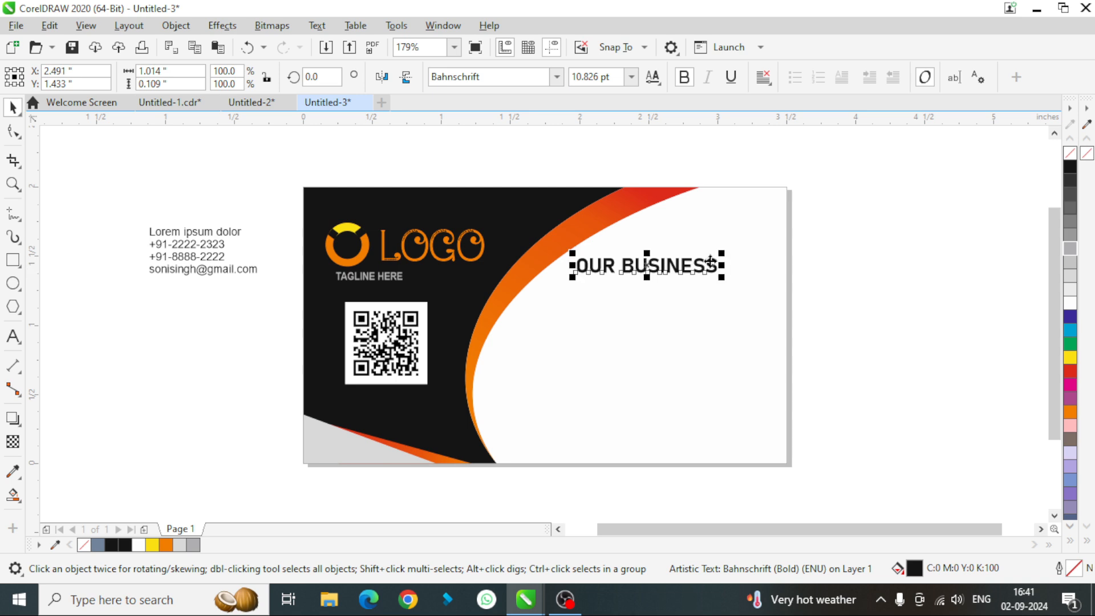
{"action": "left_click_drag", "start_coordinate": [725, 251], "coordinate": [771, 231]}
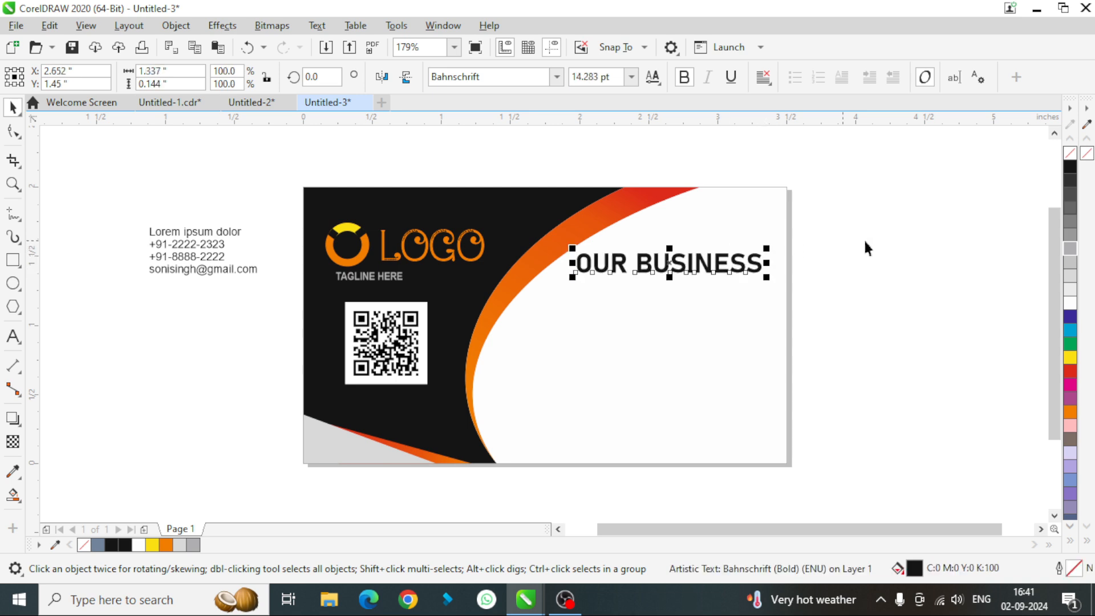
{"action": "left_click", "coordinate": [863, 238]}
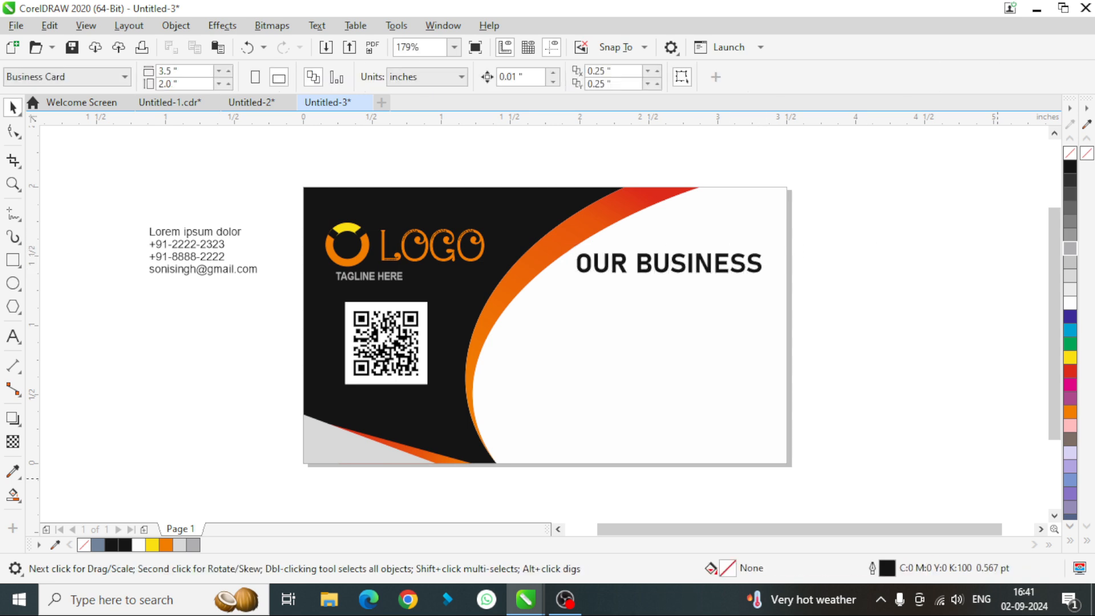
Step: Set the Lorem ipsum dolor line in Arial Narrow Bold
{"action": "left_click", "coordinate": [202, 242]}
{"action": "left_click", "coordinate": [558, 73]}
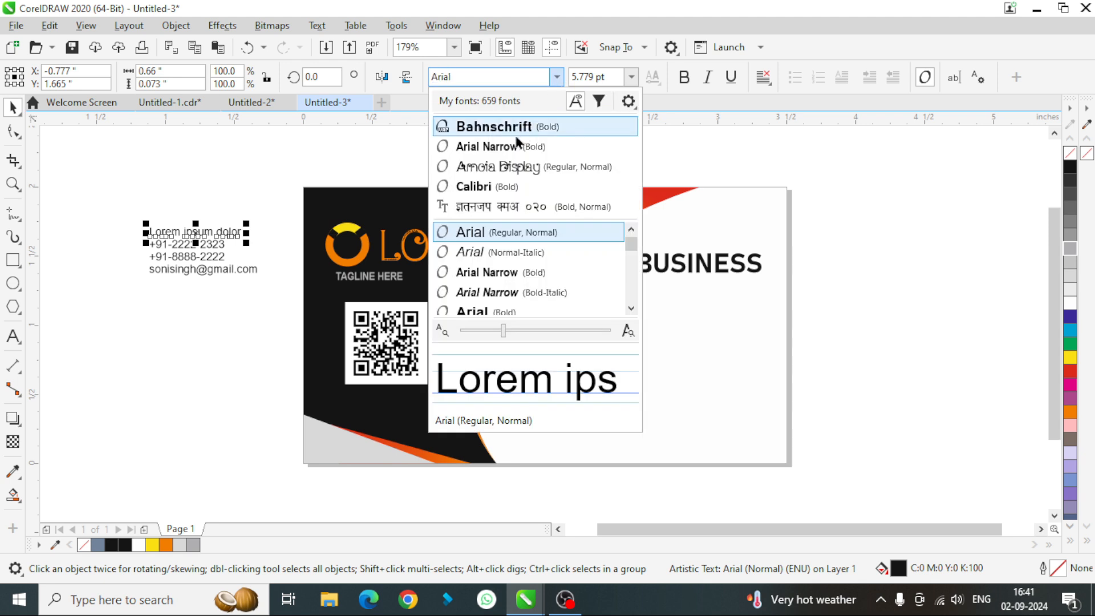
{"action": "left_click", "coordinate": [511, 148]}
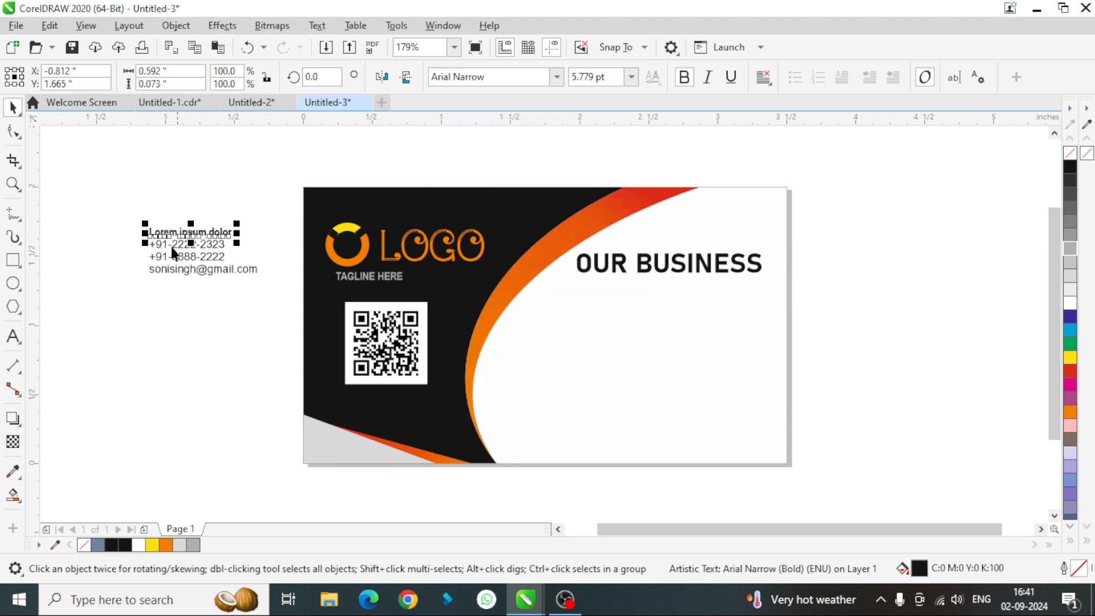
Step: Enlarge the Lorem ipsum dolor line to about 8.8 pt and centre it below OUR BUSINESS at about X 2.664, Y 1.266 inches
{"action": "left_click_drag", "start_coordinate": [205, 233], "coordinate": [760, 256]}
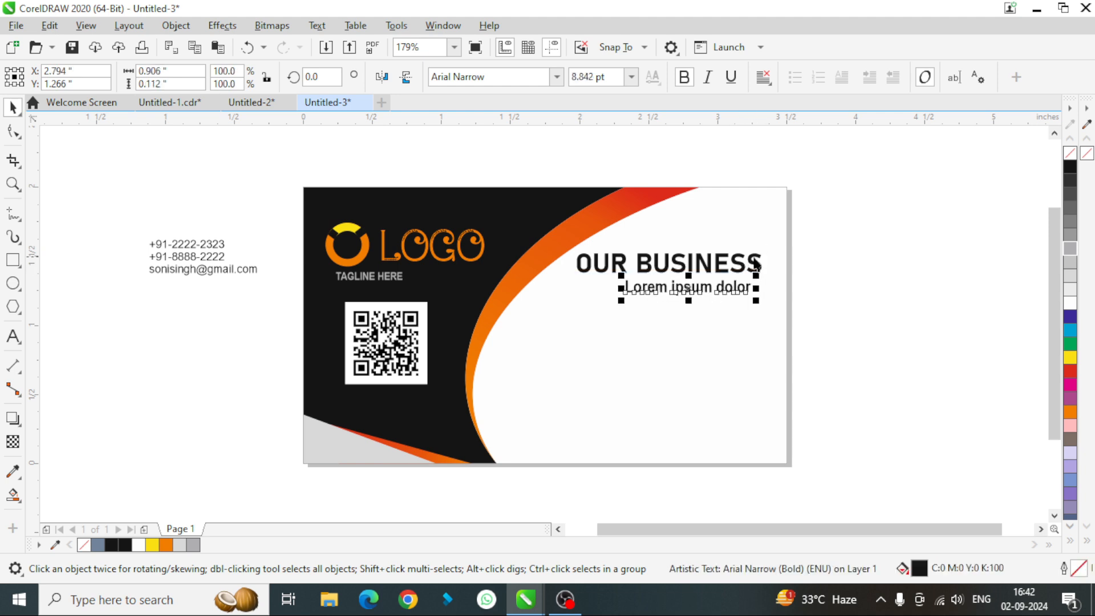
{"action": "key", "text": "Left"}
{"action": "key", "text": "Left"}
{"action": "key", "text": "Left"}
{"action": "key", "text": "Left"}
{"action": "key", "text": "Left"}
{"action": "key", "text": "Left"}
{"action": "key", "text": "Left"}
{"action": "key", "text": "Left"}
{"action": "key", "text": "Left"}
{"action": "key", "text": "Left"}
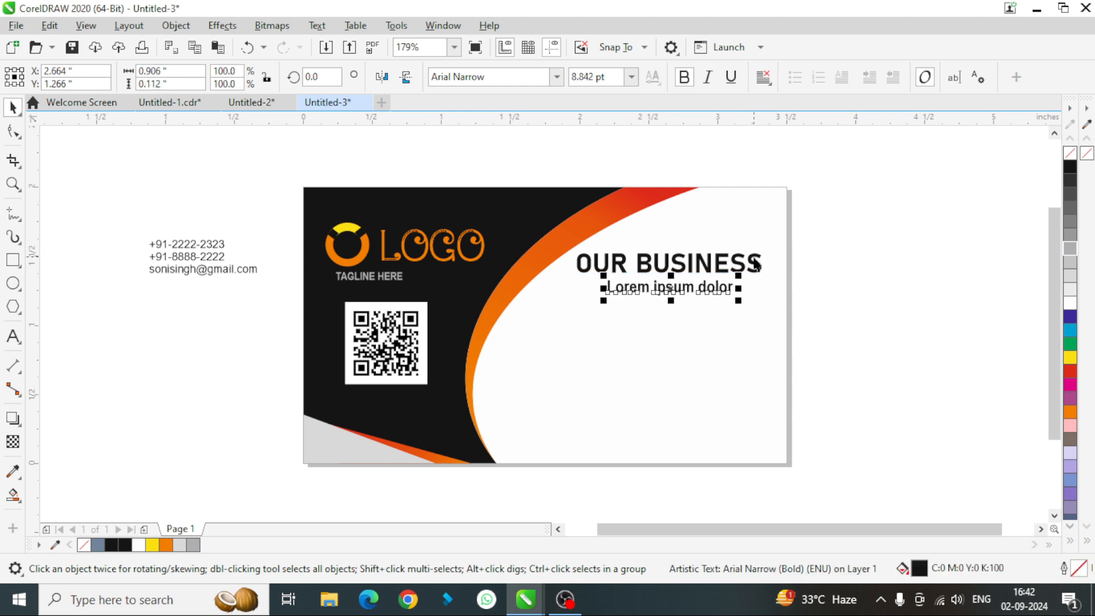